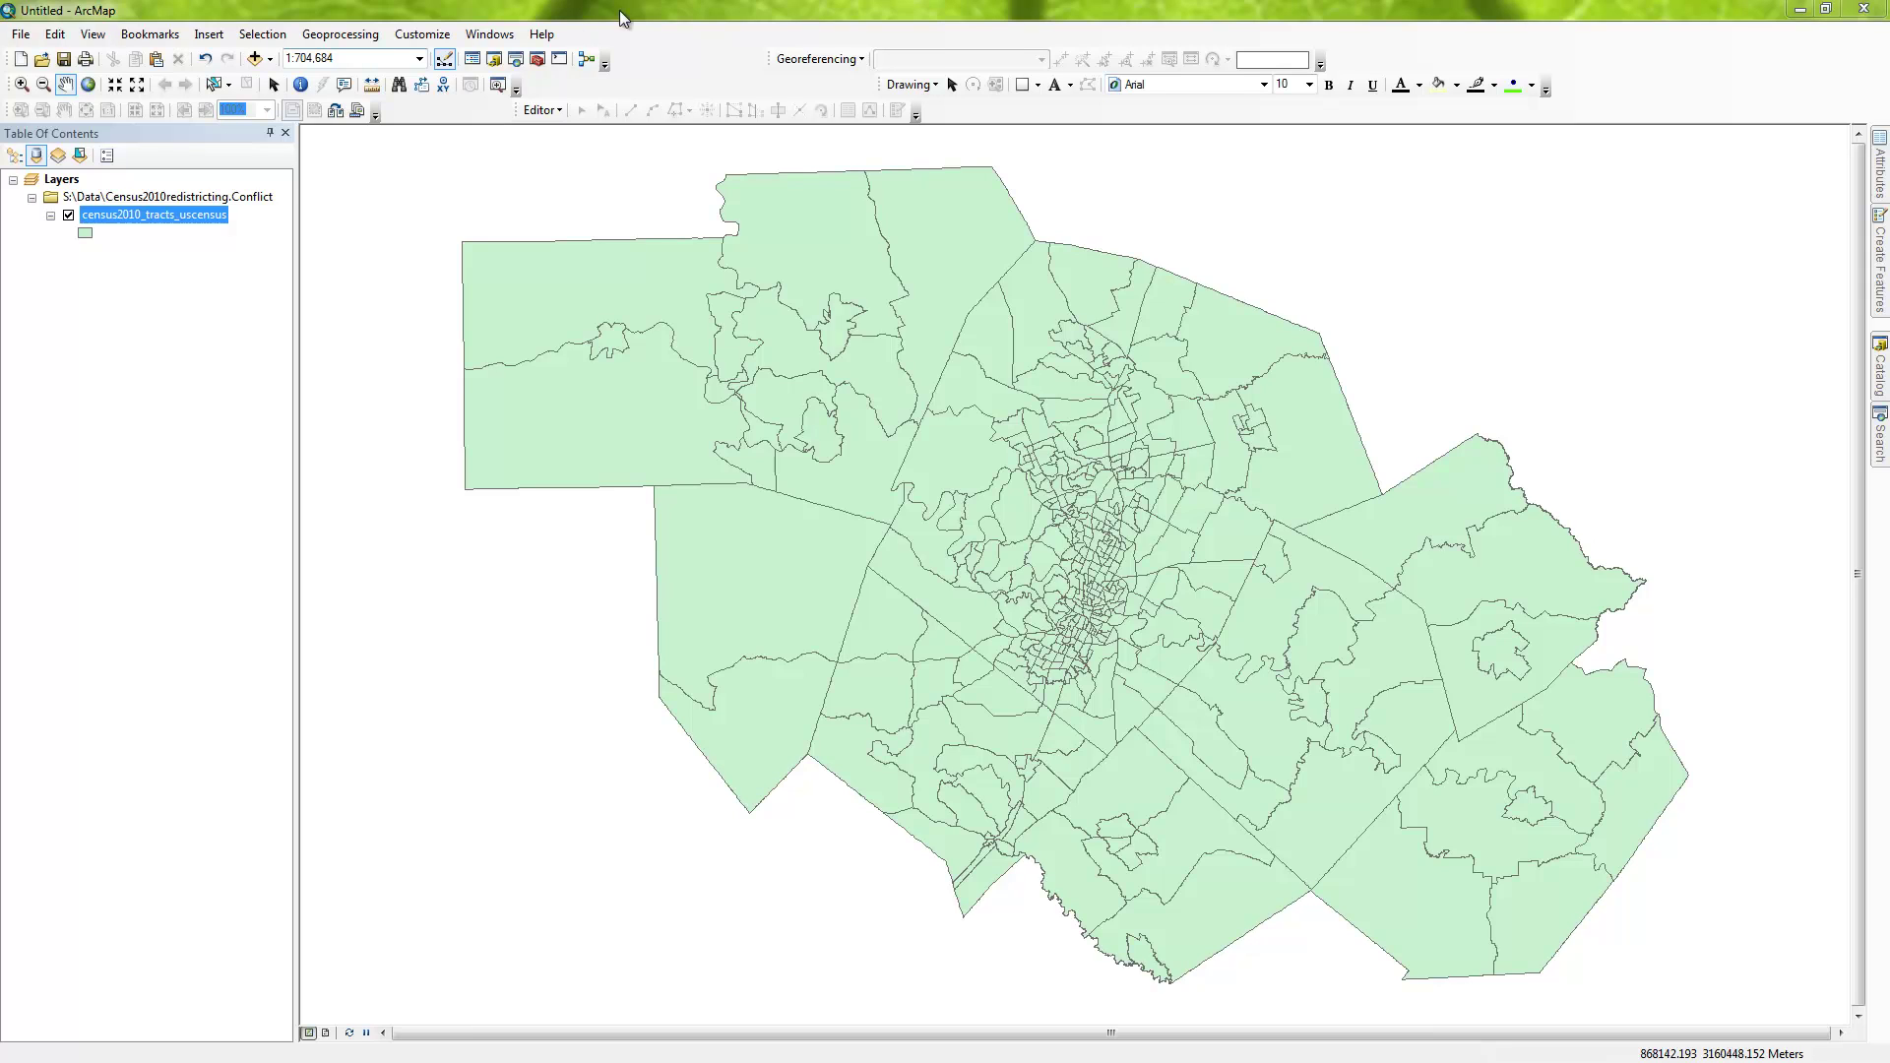
Draw a Marker point graphic among the dense central tracts of the map.
click(1039, 86)
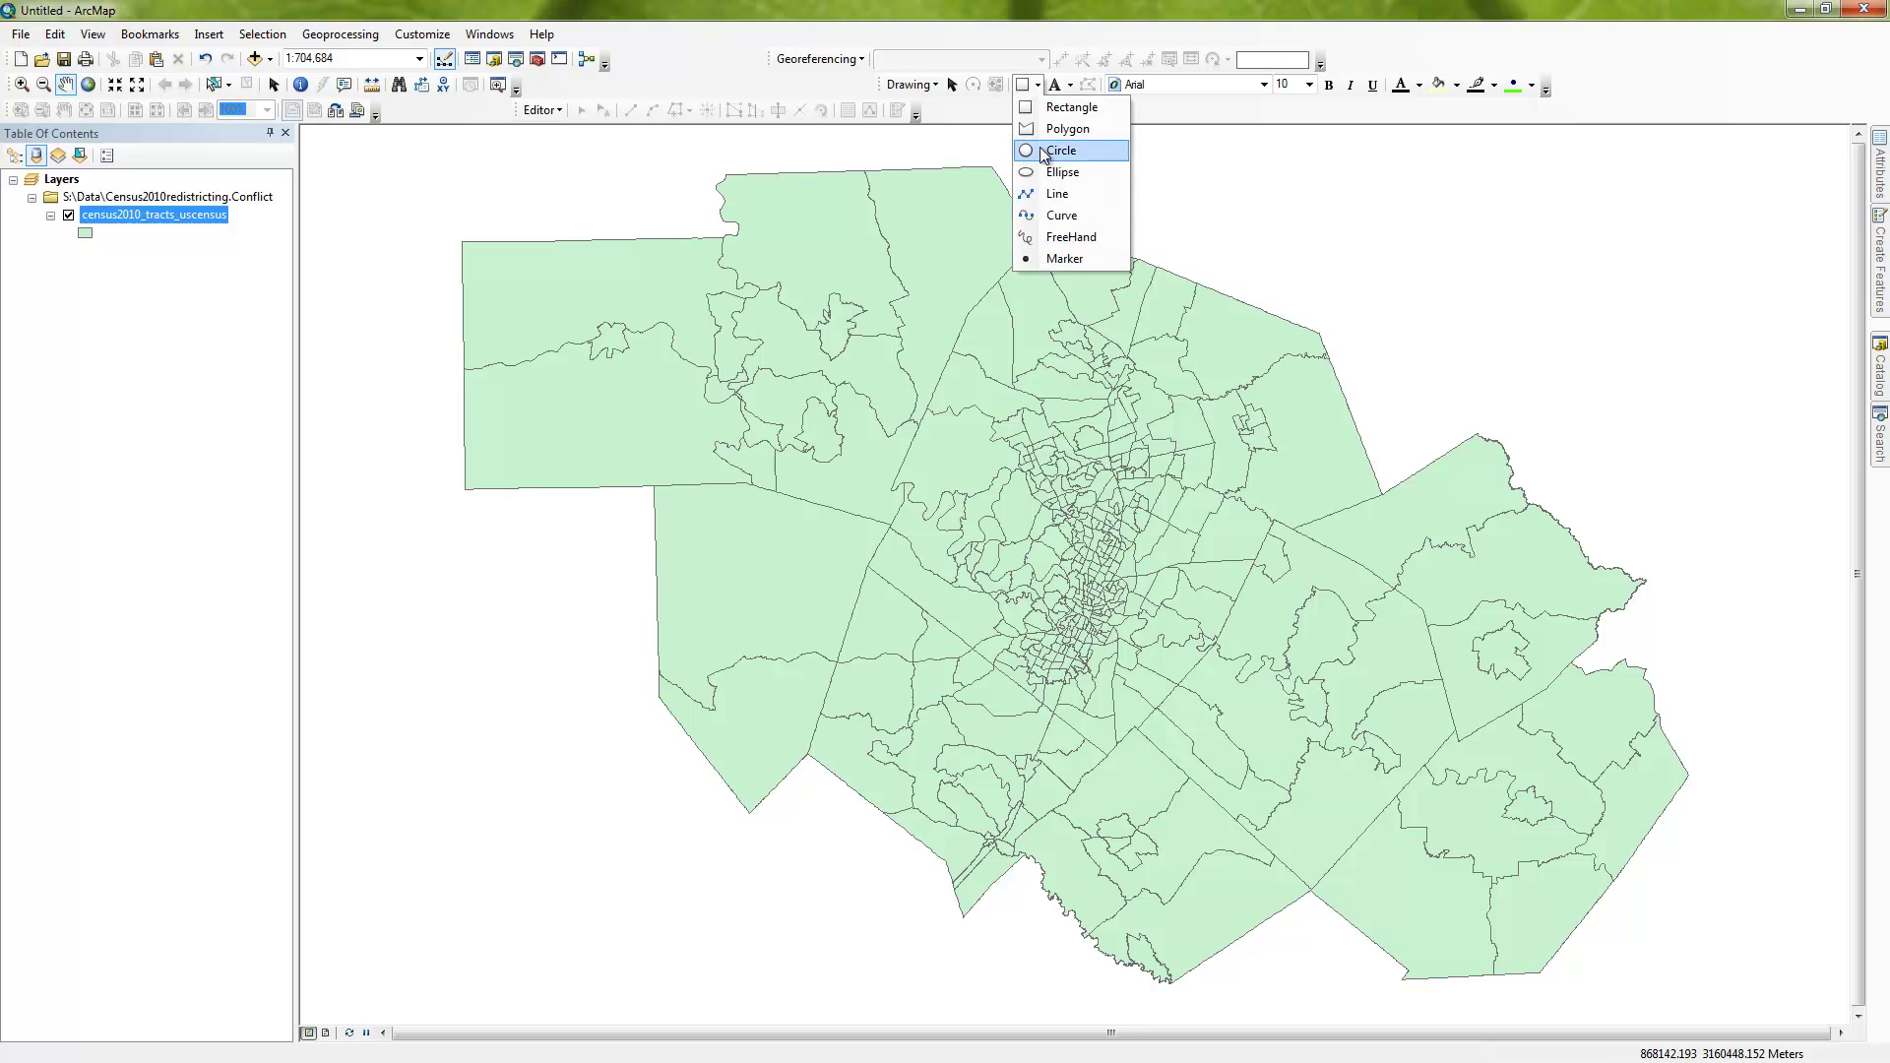
click(1056, 251)
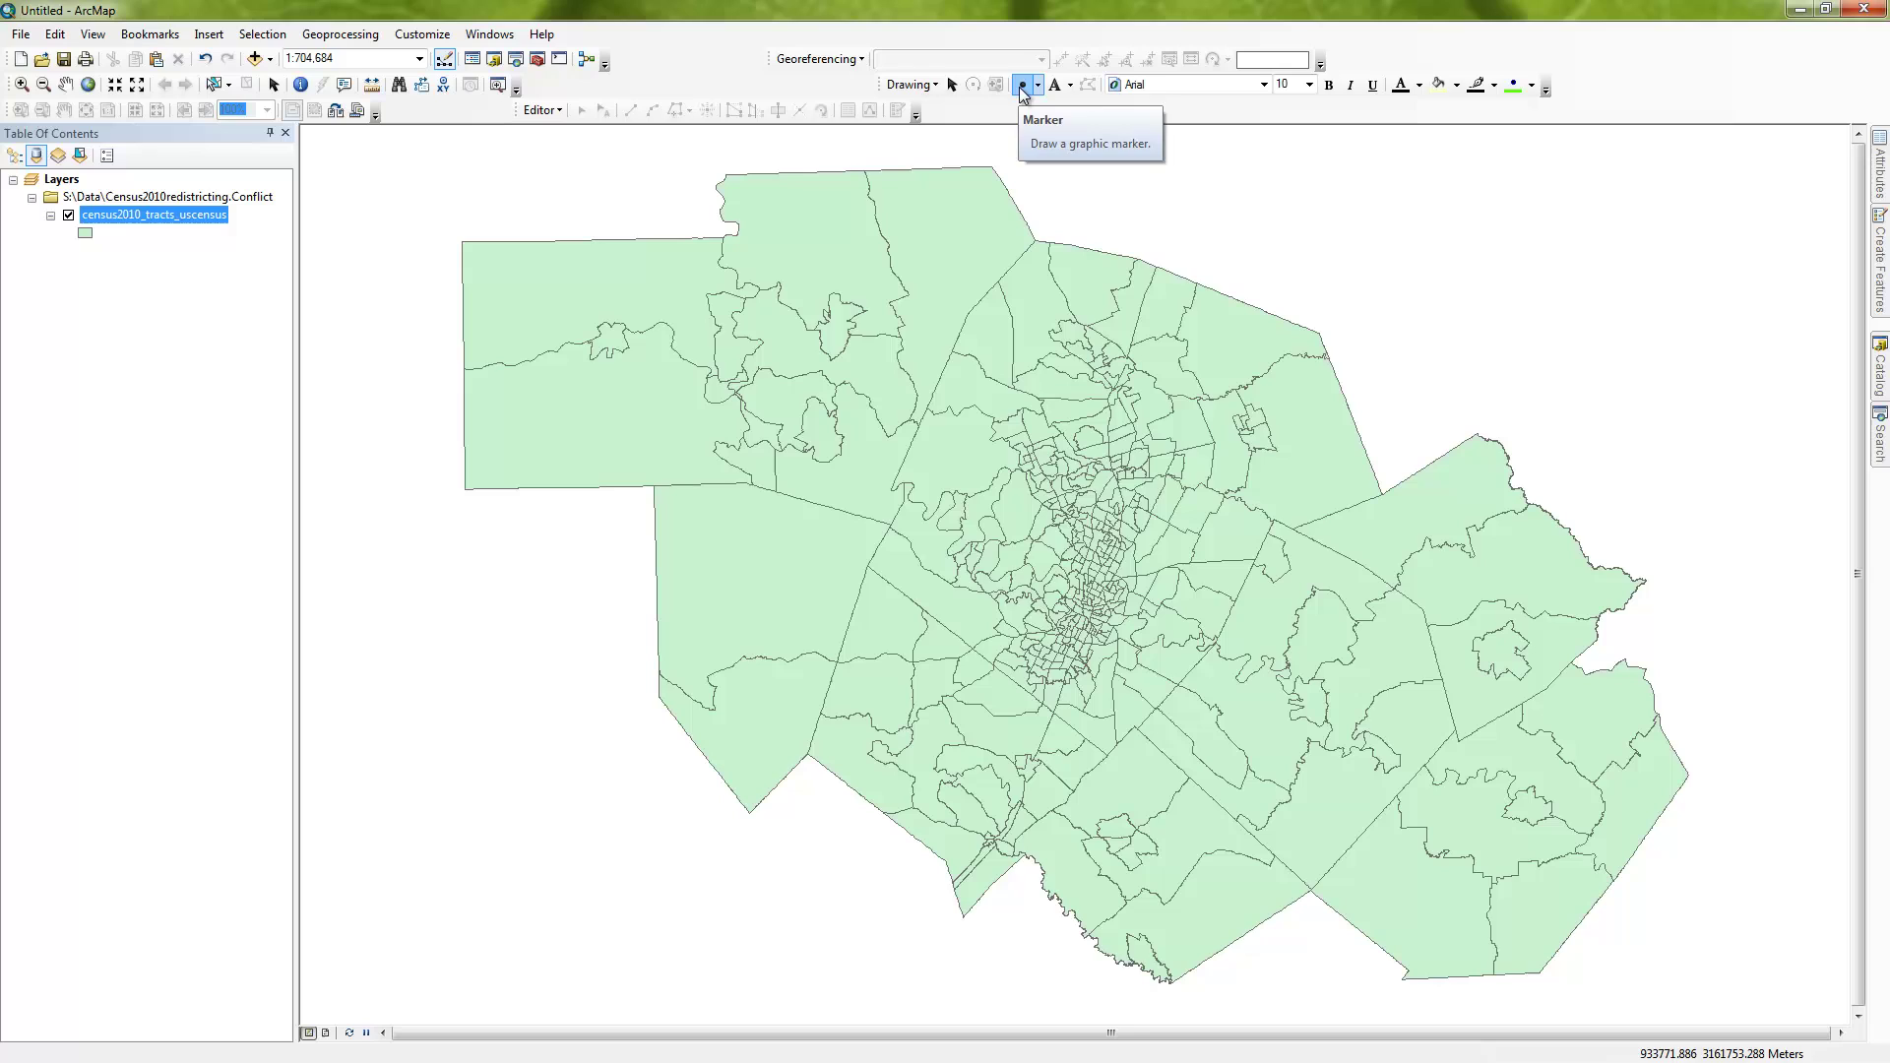
click(1045, 559)
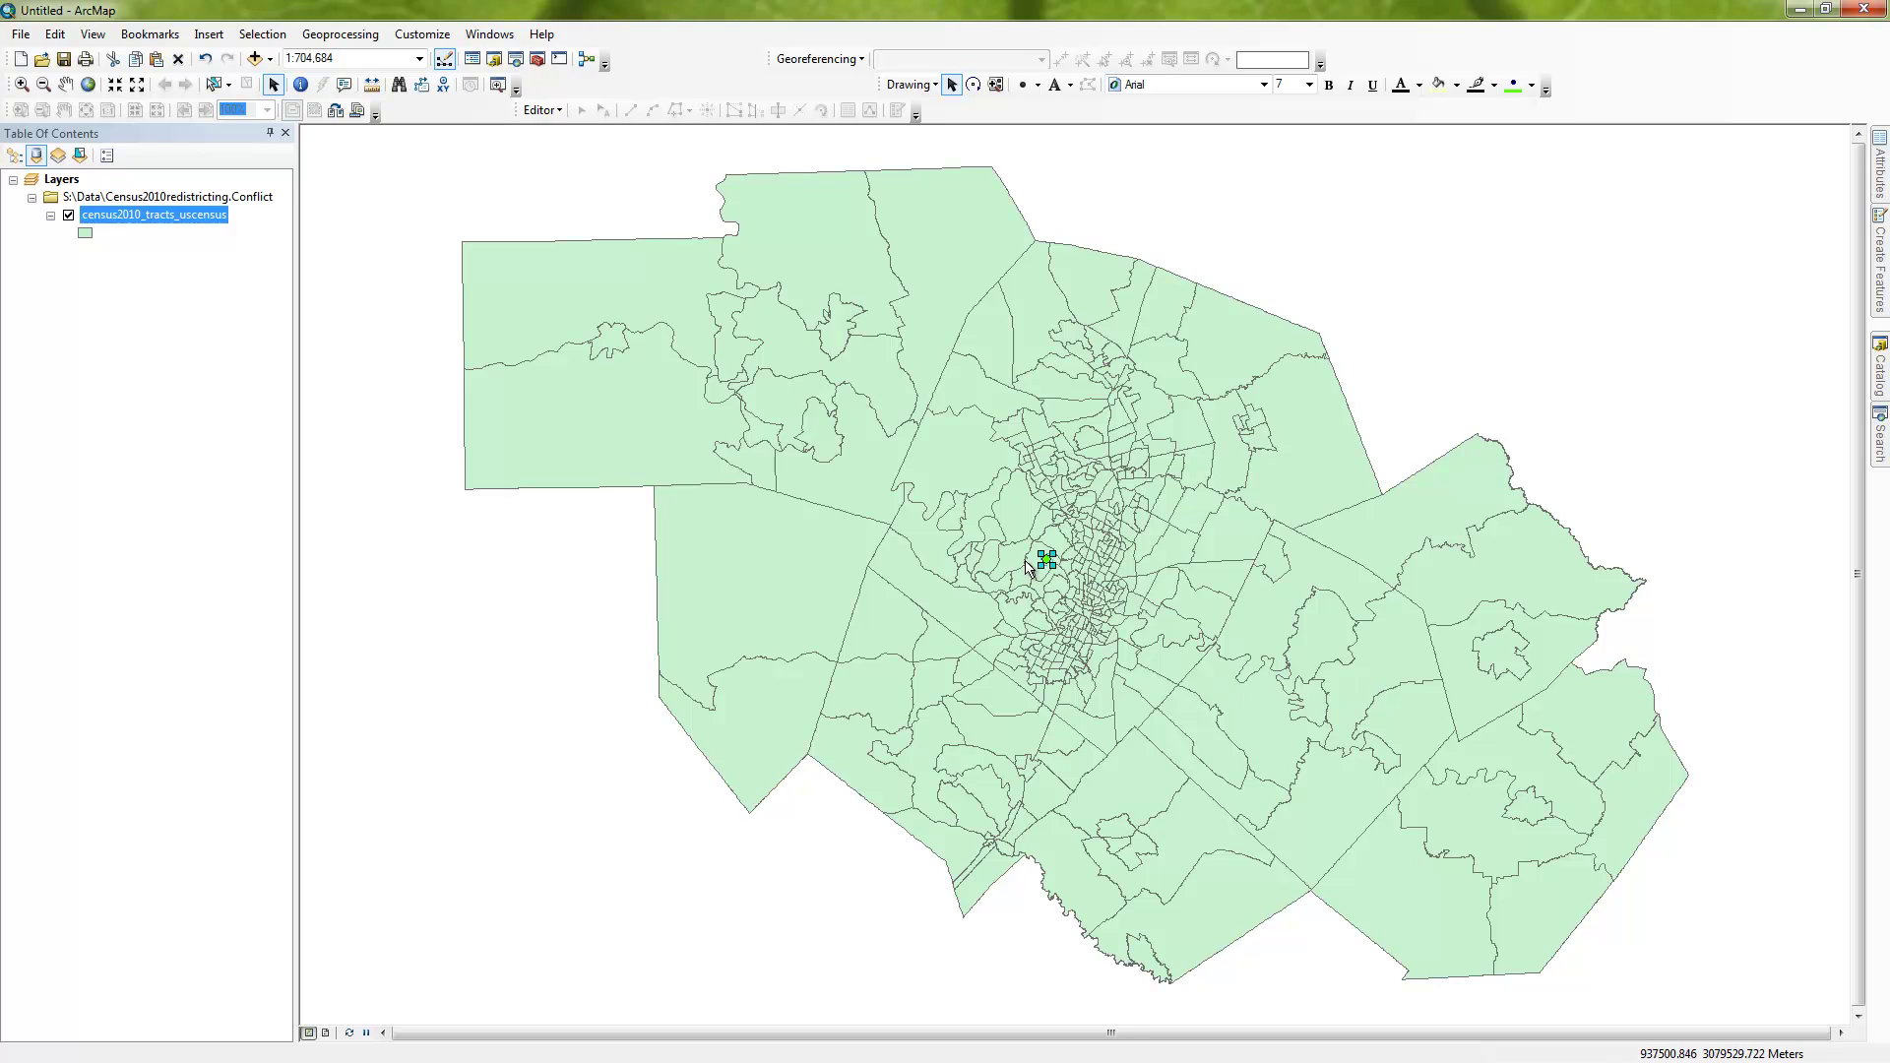
click(911, 85)
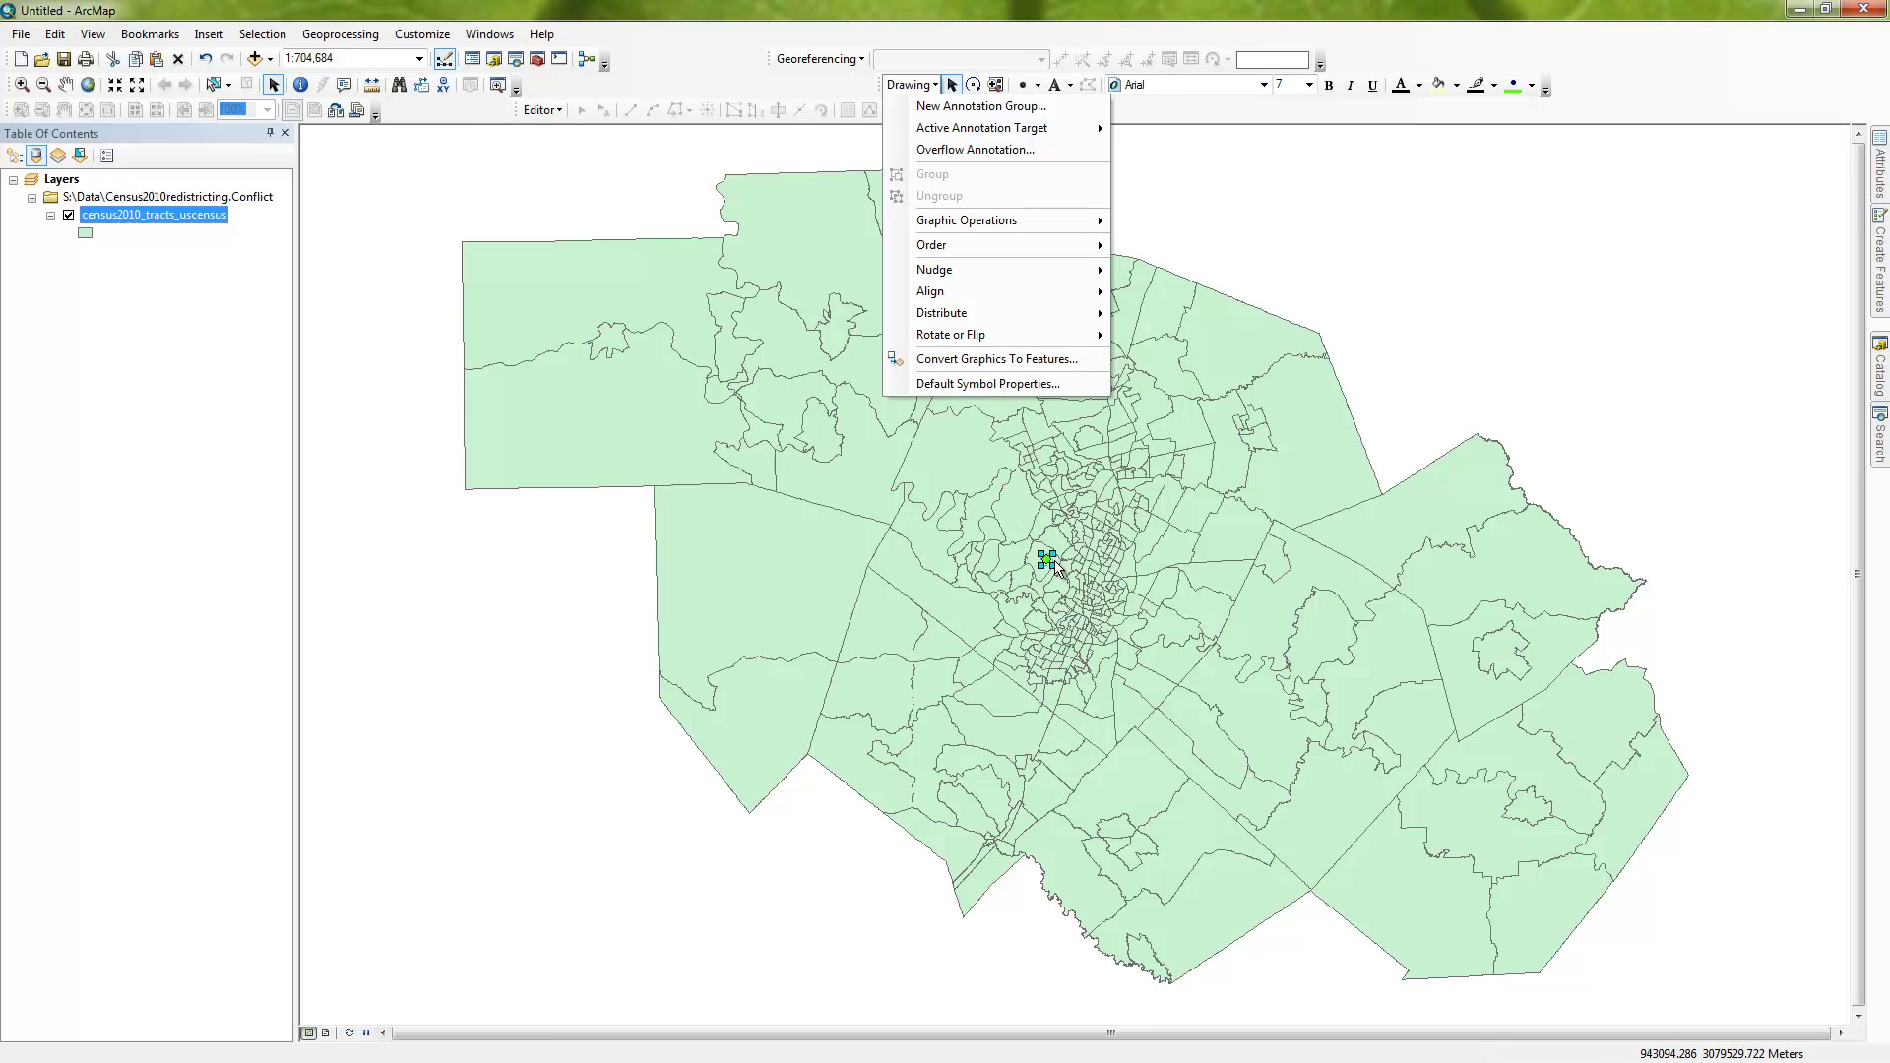
Convert the marker graphic to features, saving Converted_Graphics.shp on the Desktop.
click(1002, 360)
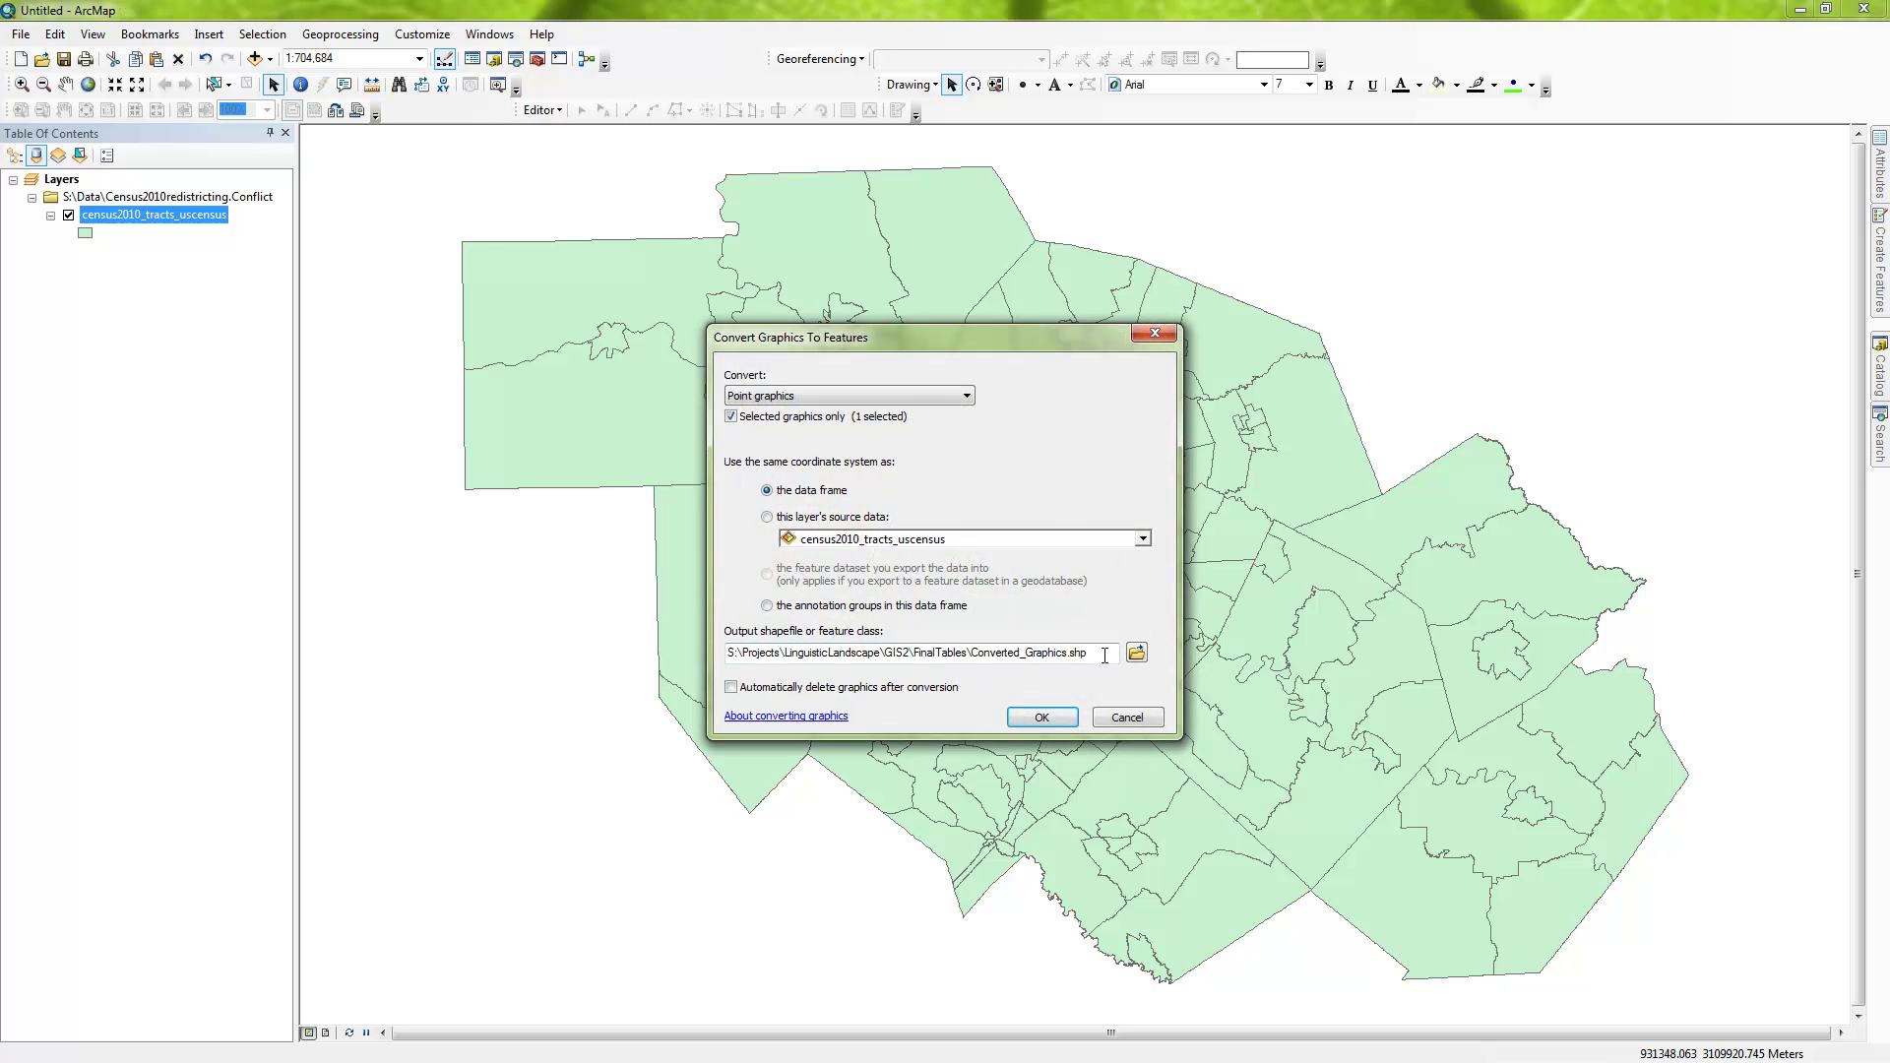
click(1136, 654)
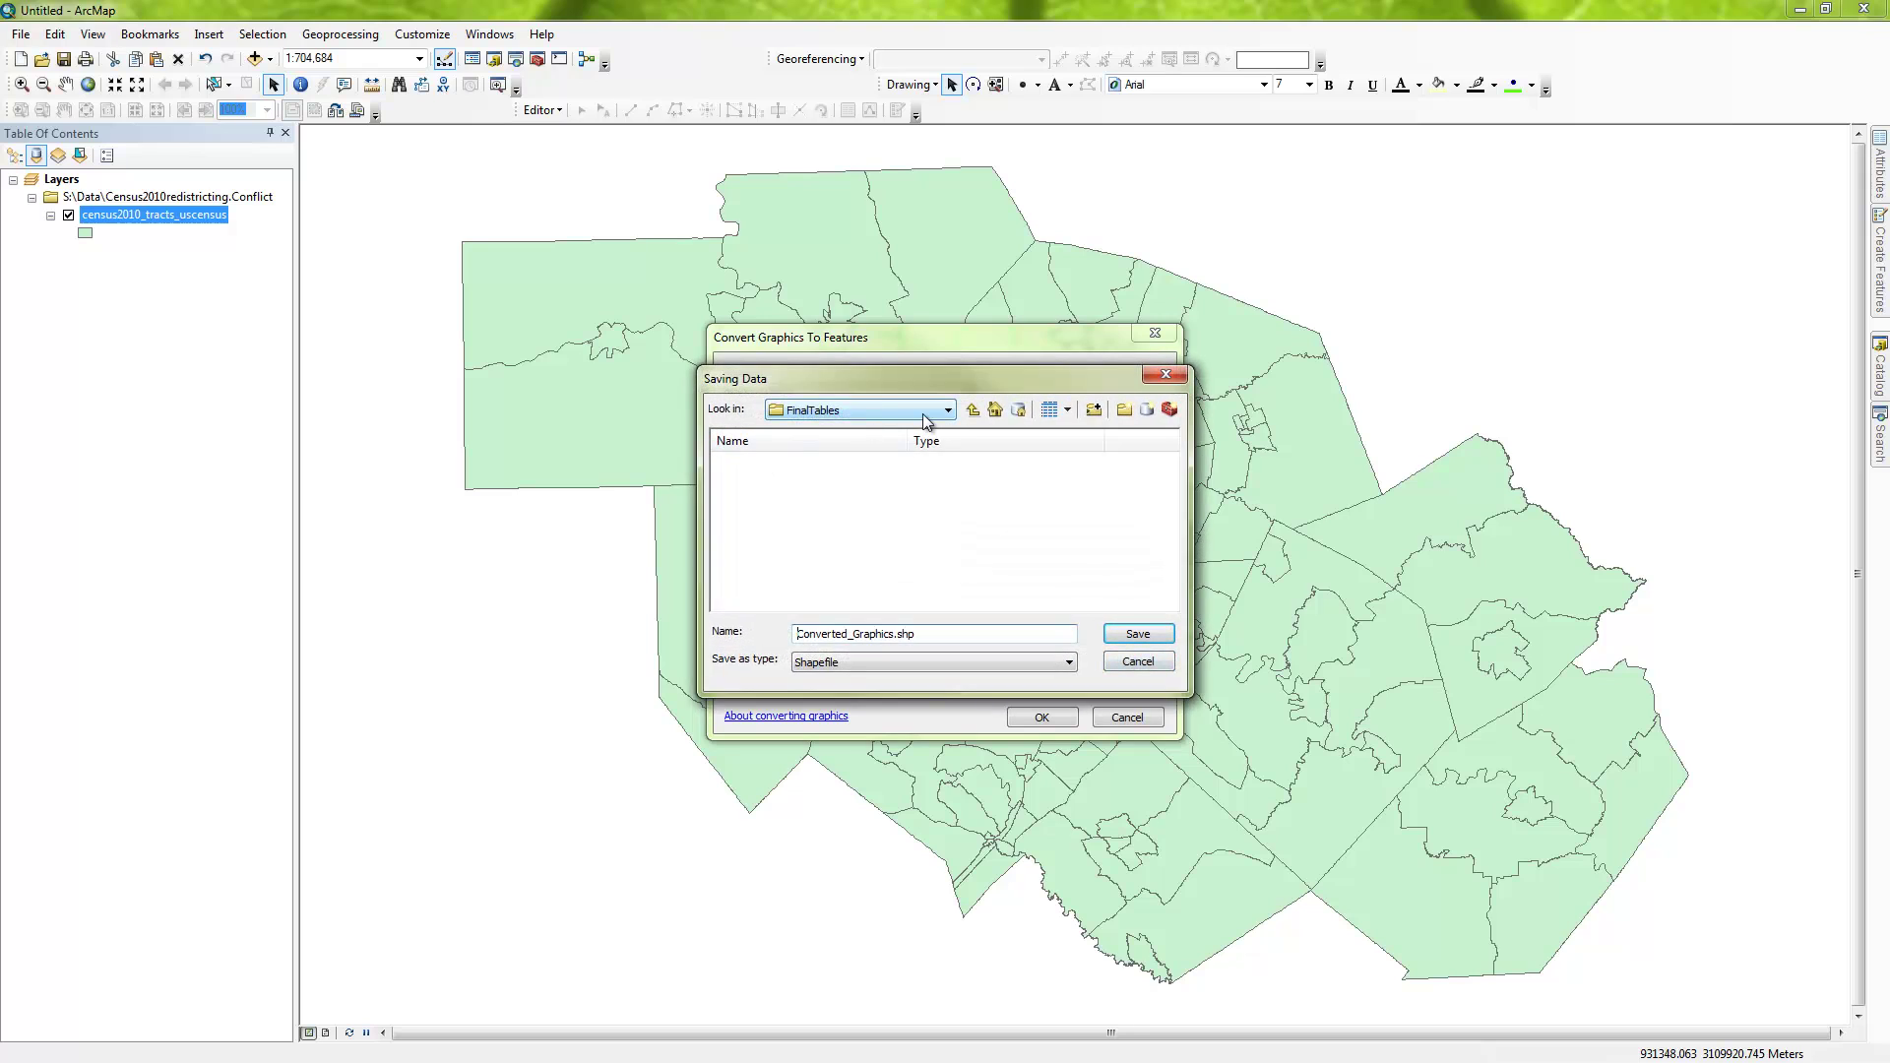
click(926, 412)
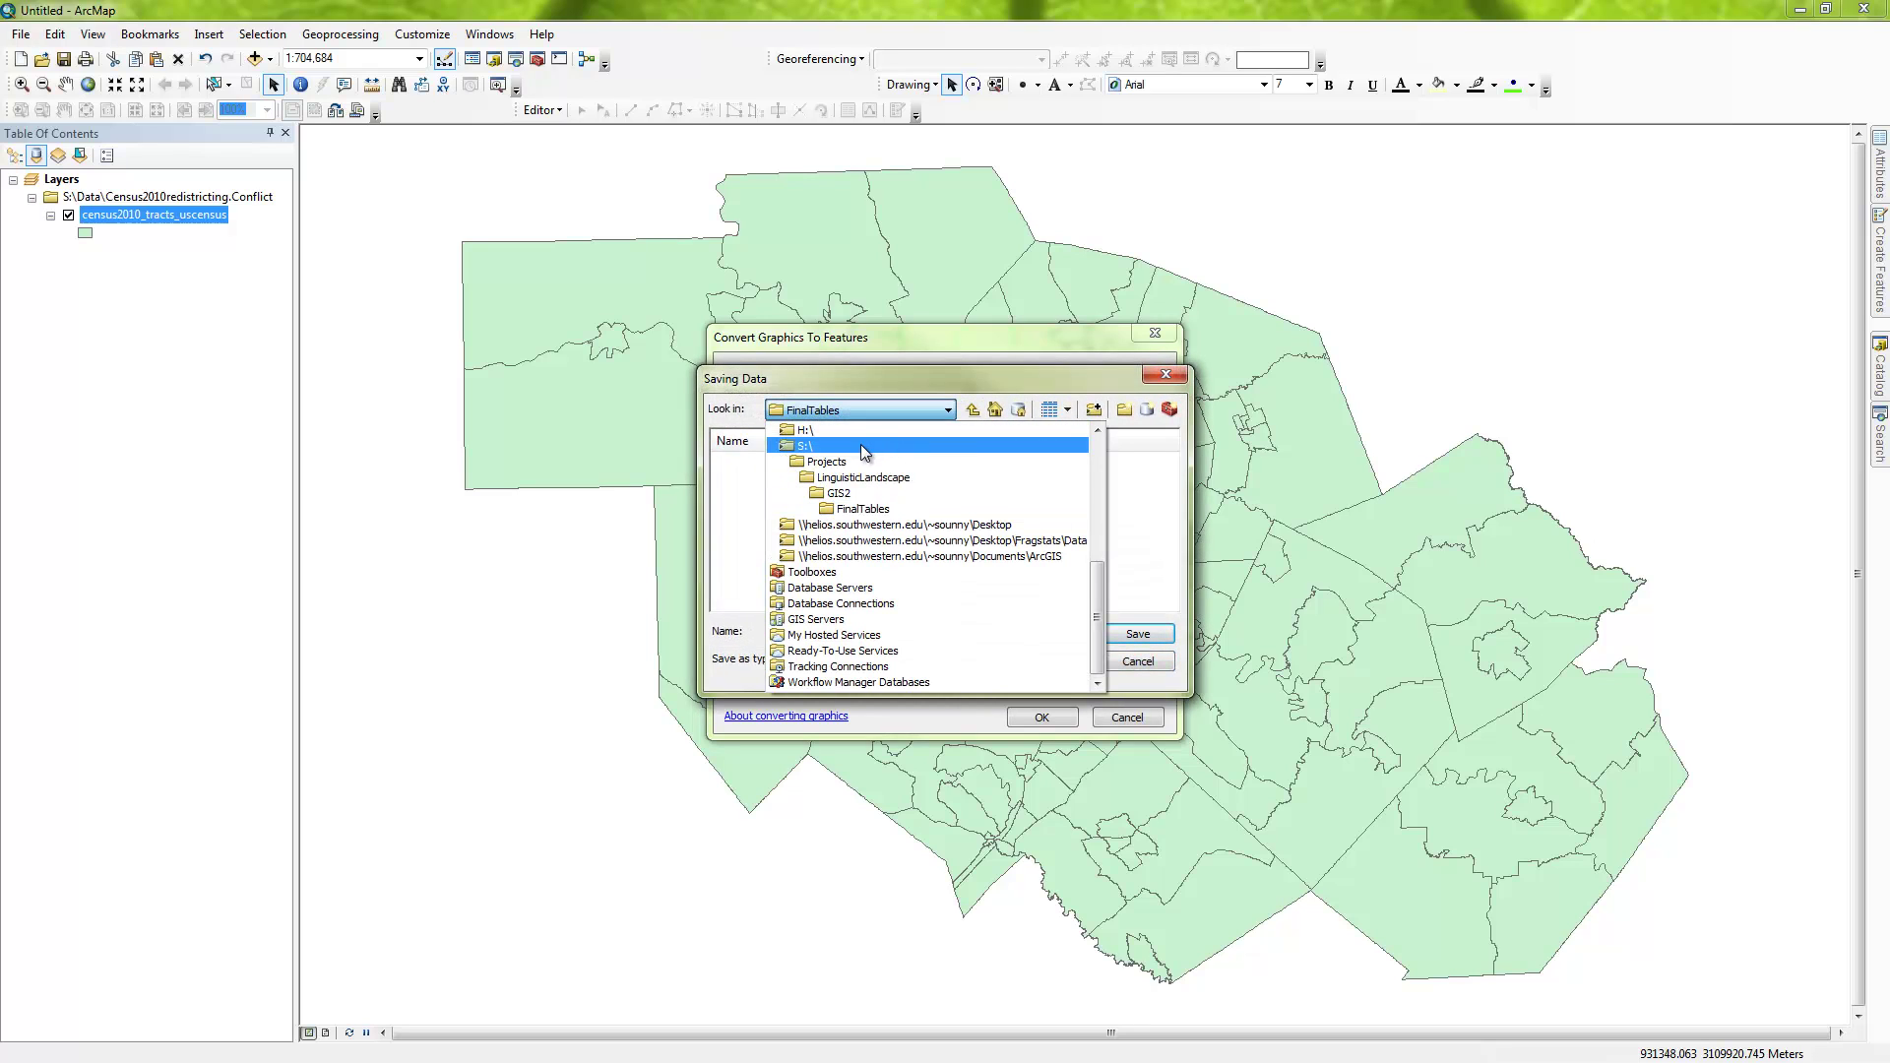
scroll(861, 445, up, 3)
scroll(843, 542, up, 3)
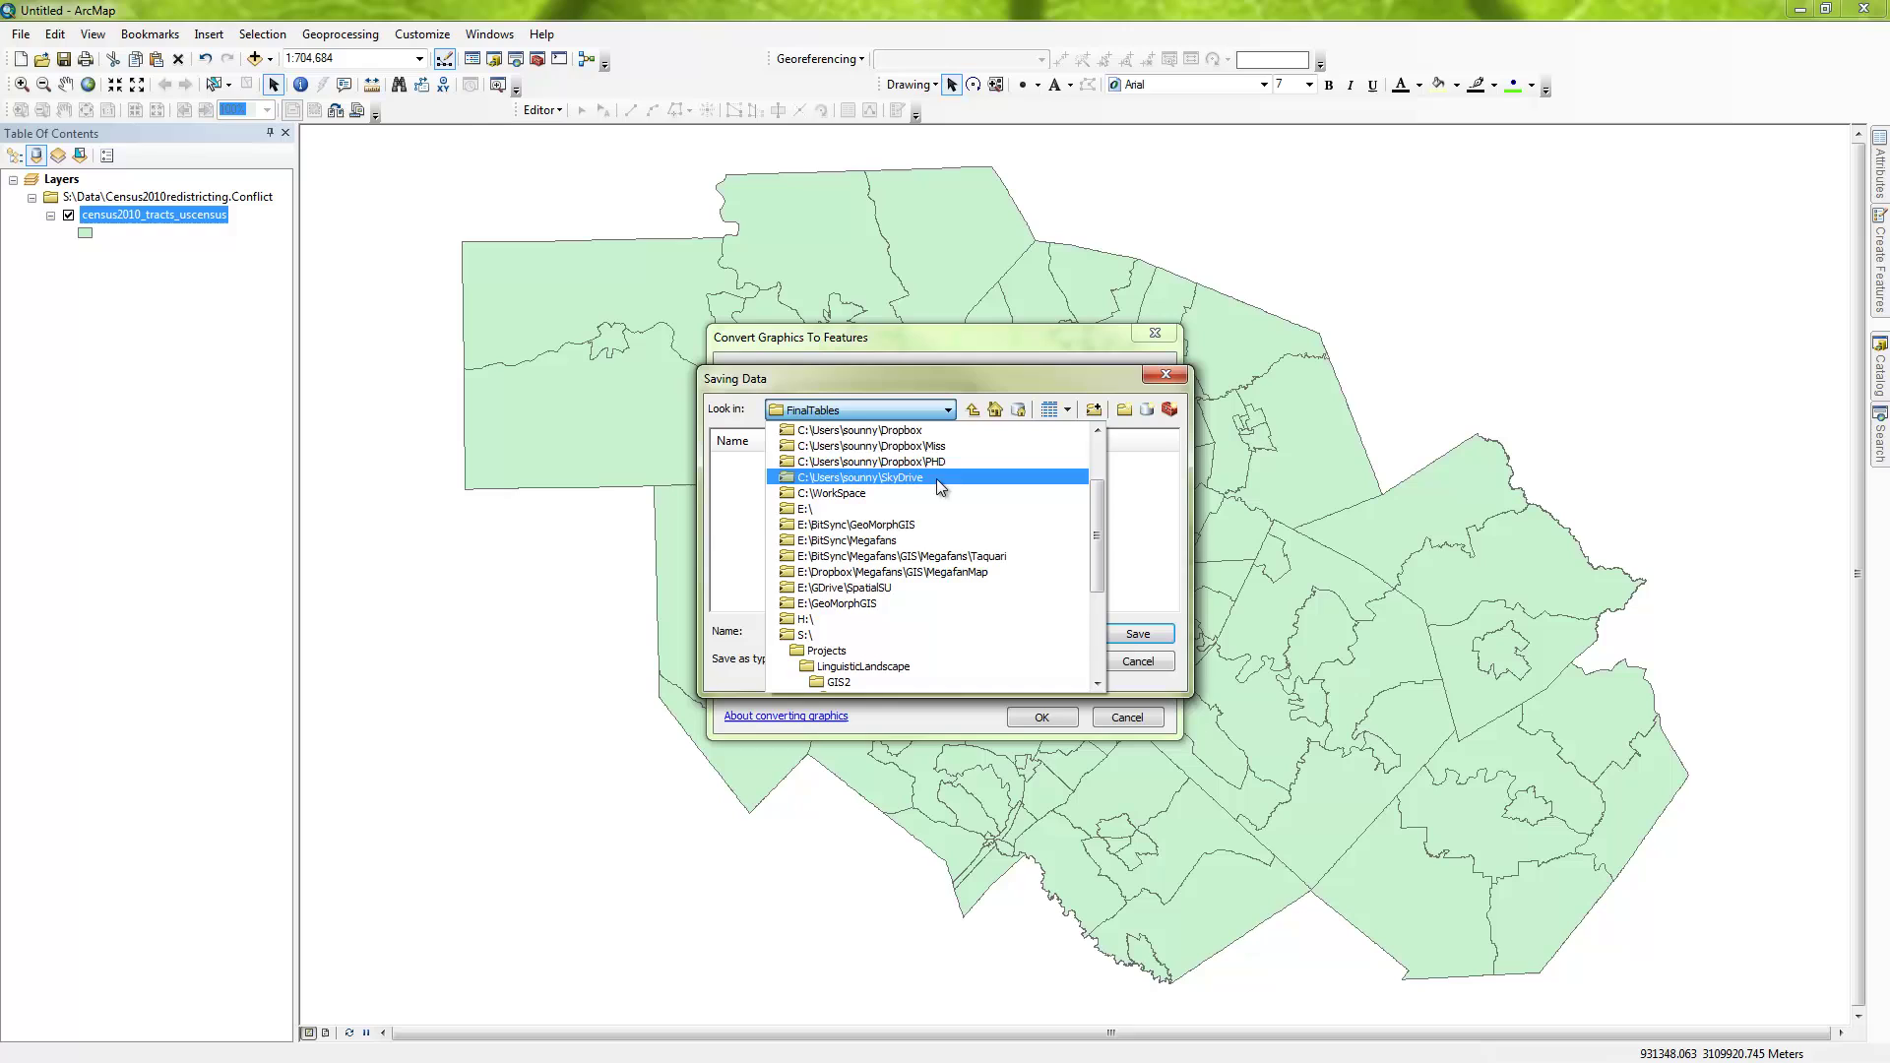
click(907, 478)
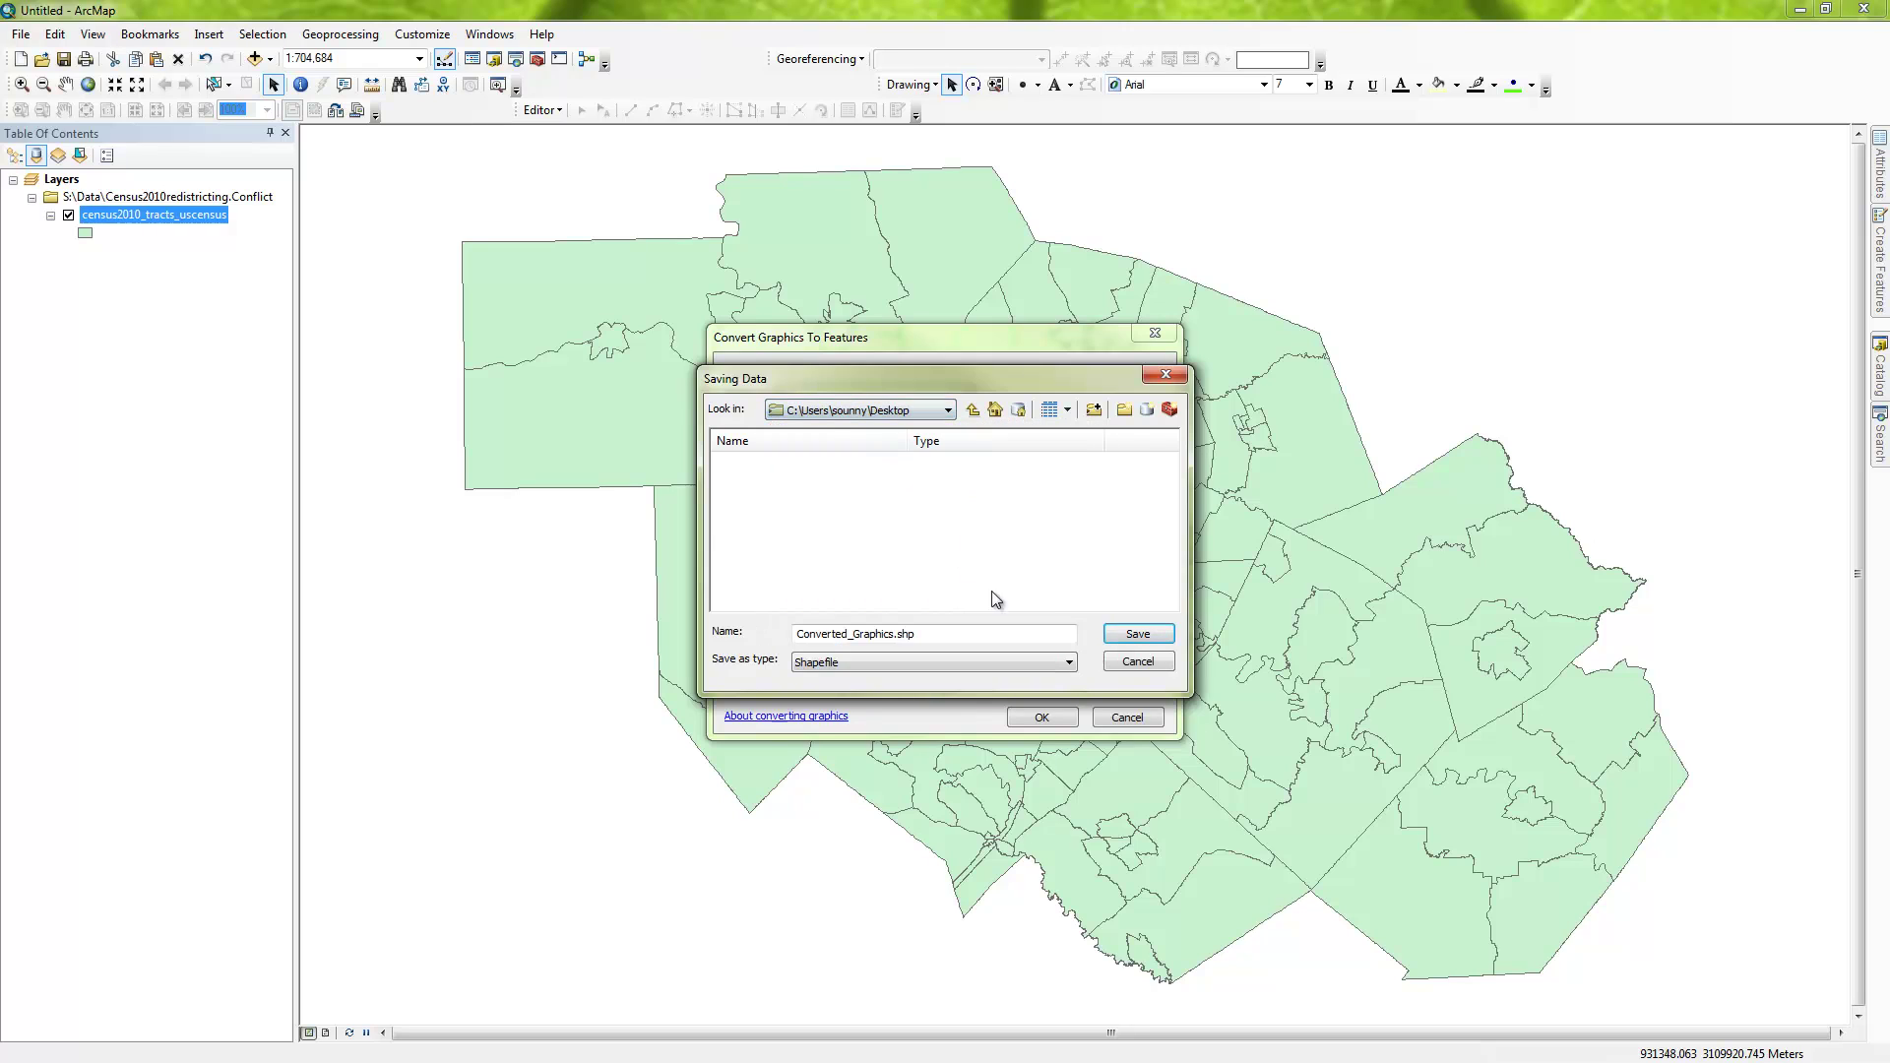
click(1134, 634)
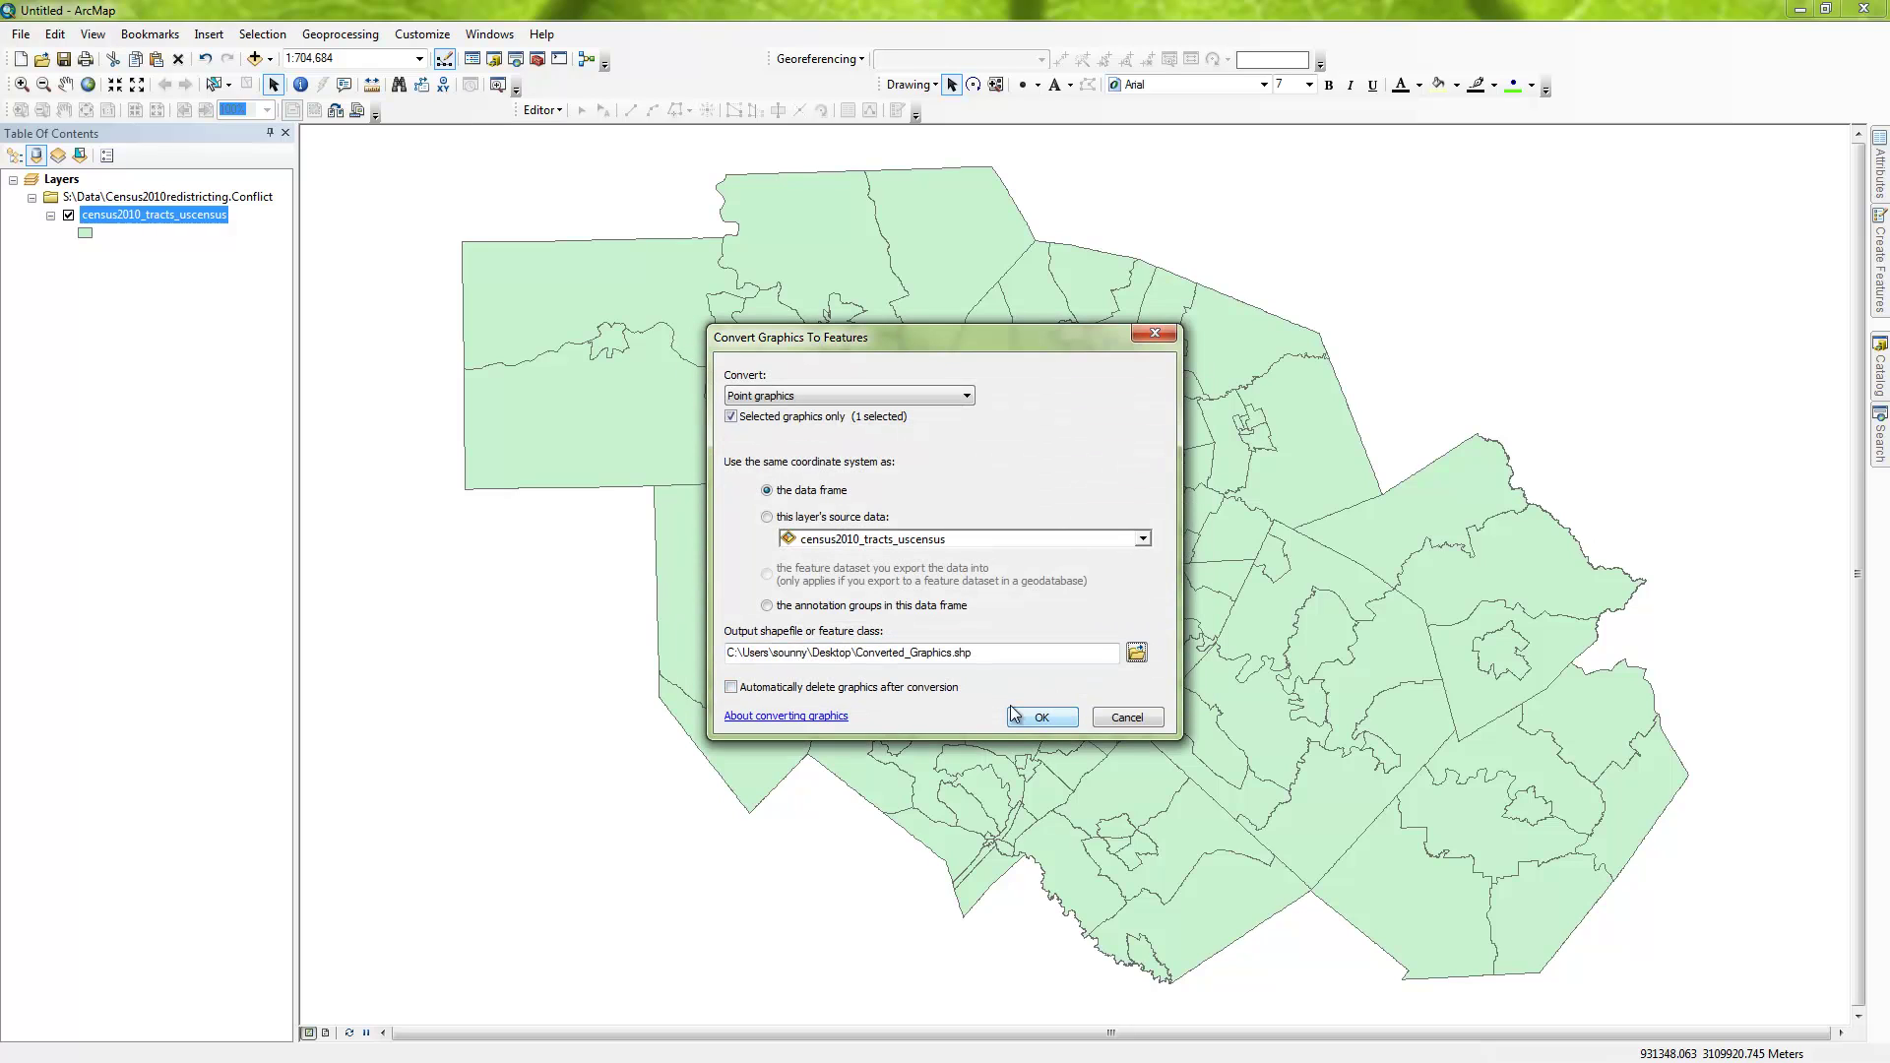
Delete the source graphic on conversion and add the new point layer to the map.
click(933, 687)
click(1068, 717)
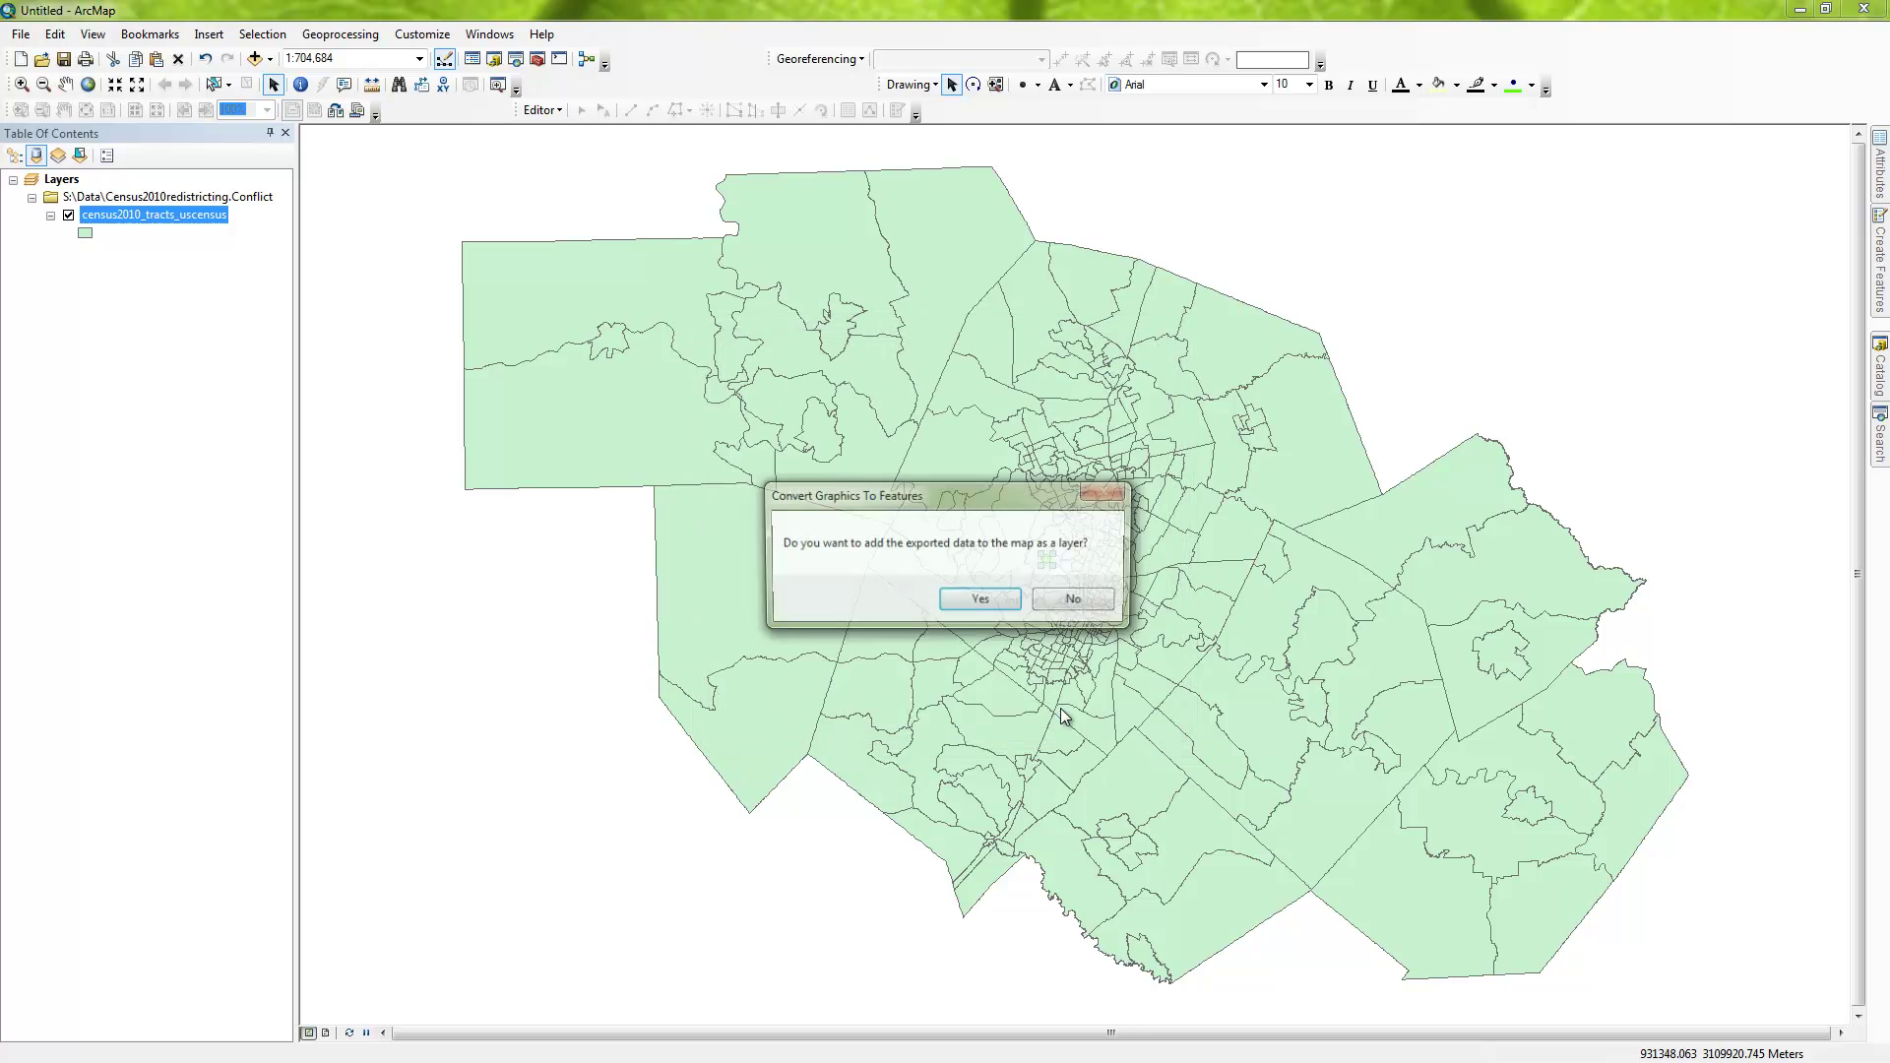
click(1011, 602)
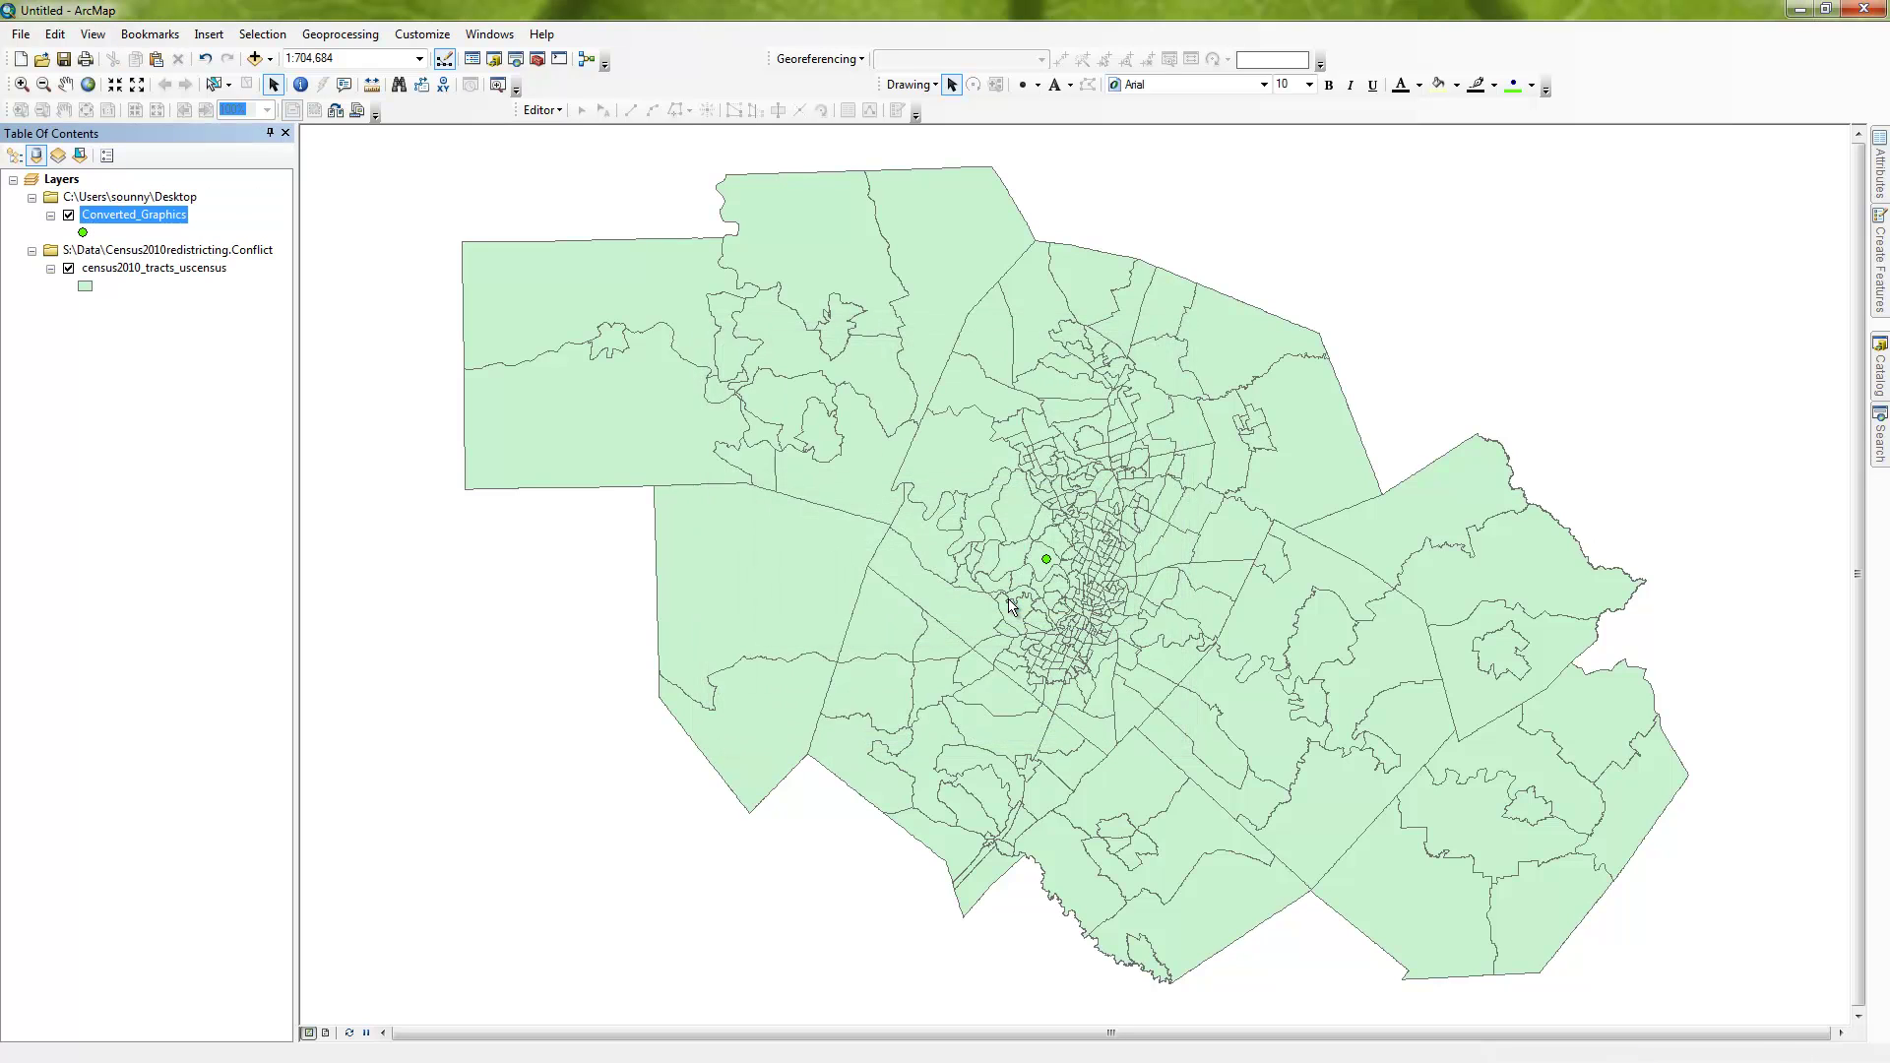
Identify the point, then add a labeled point at -97.817879, 30.361098 in Decimal Degrees.
click(300, 84)
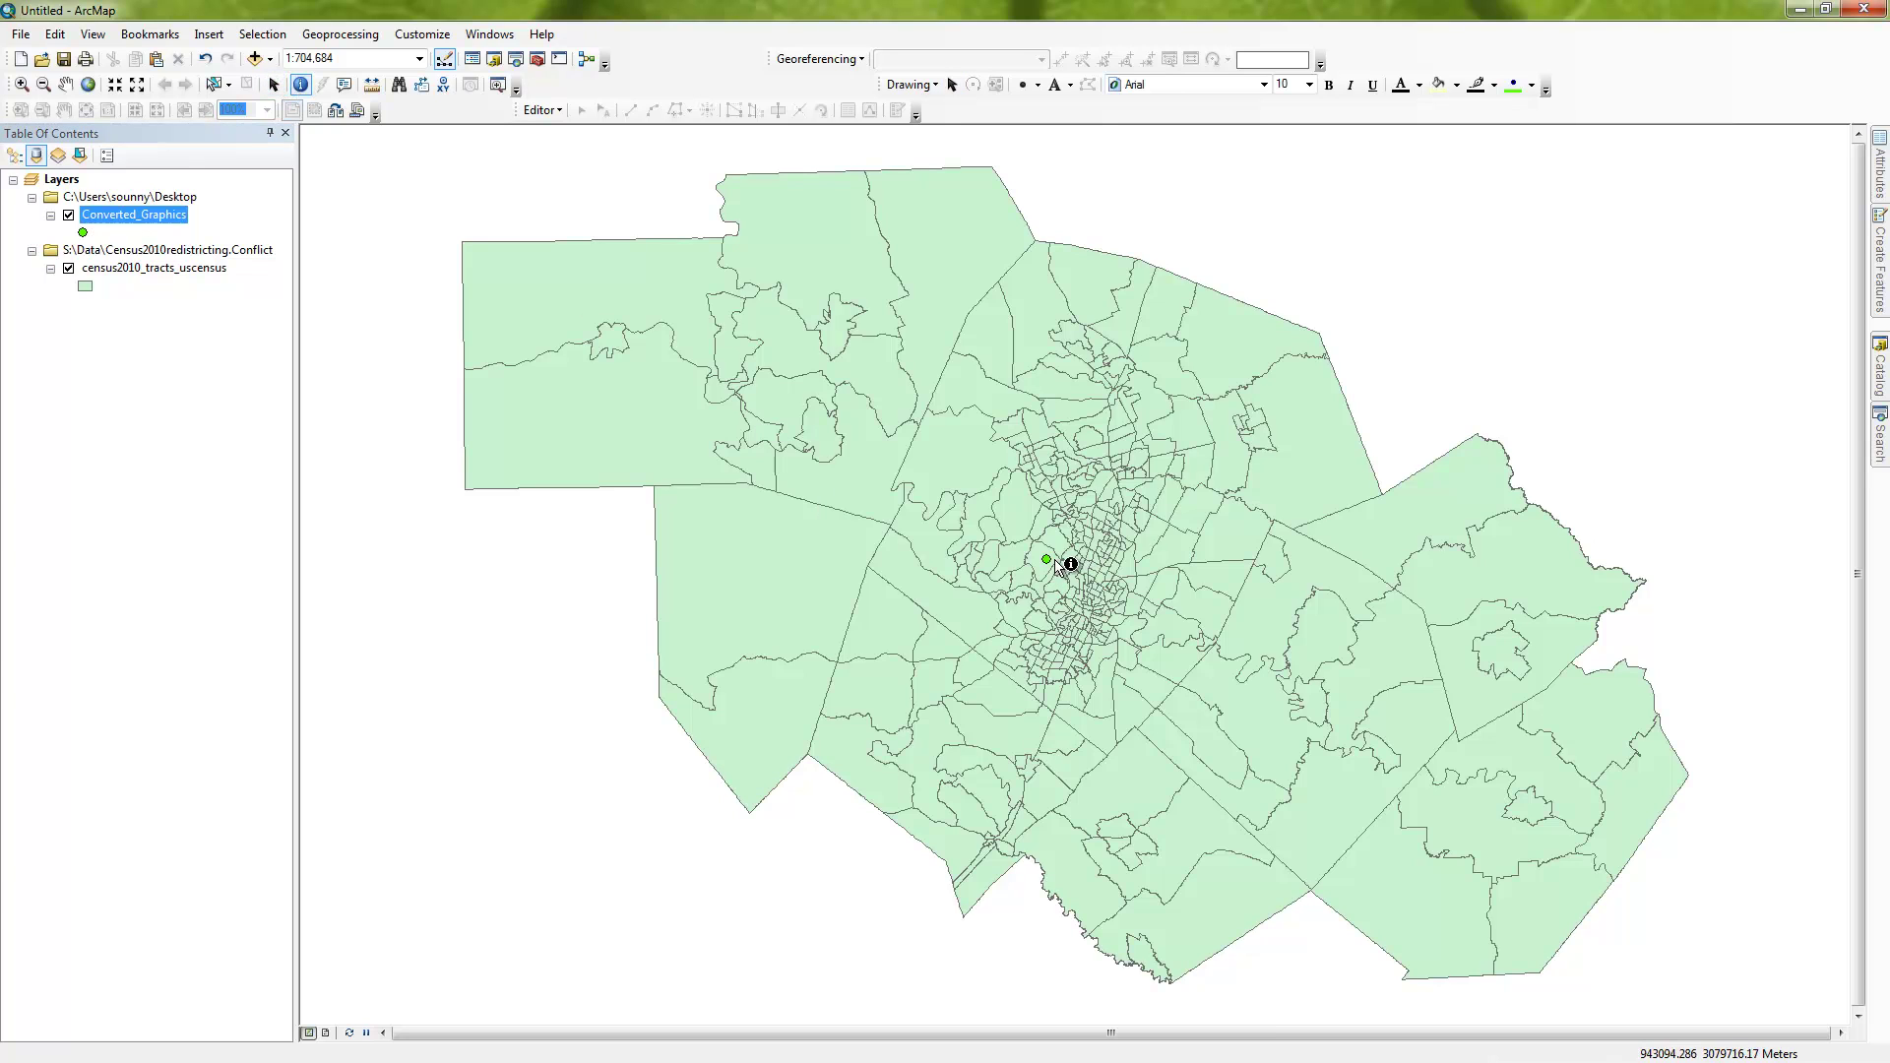
click(1048, 560)
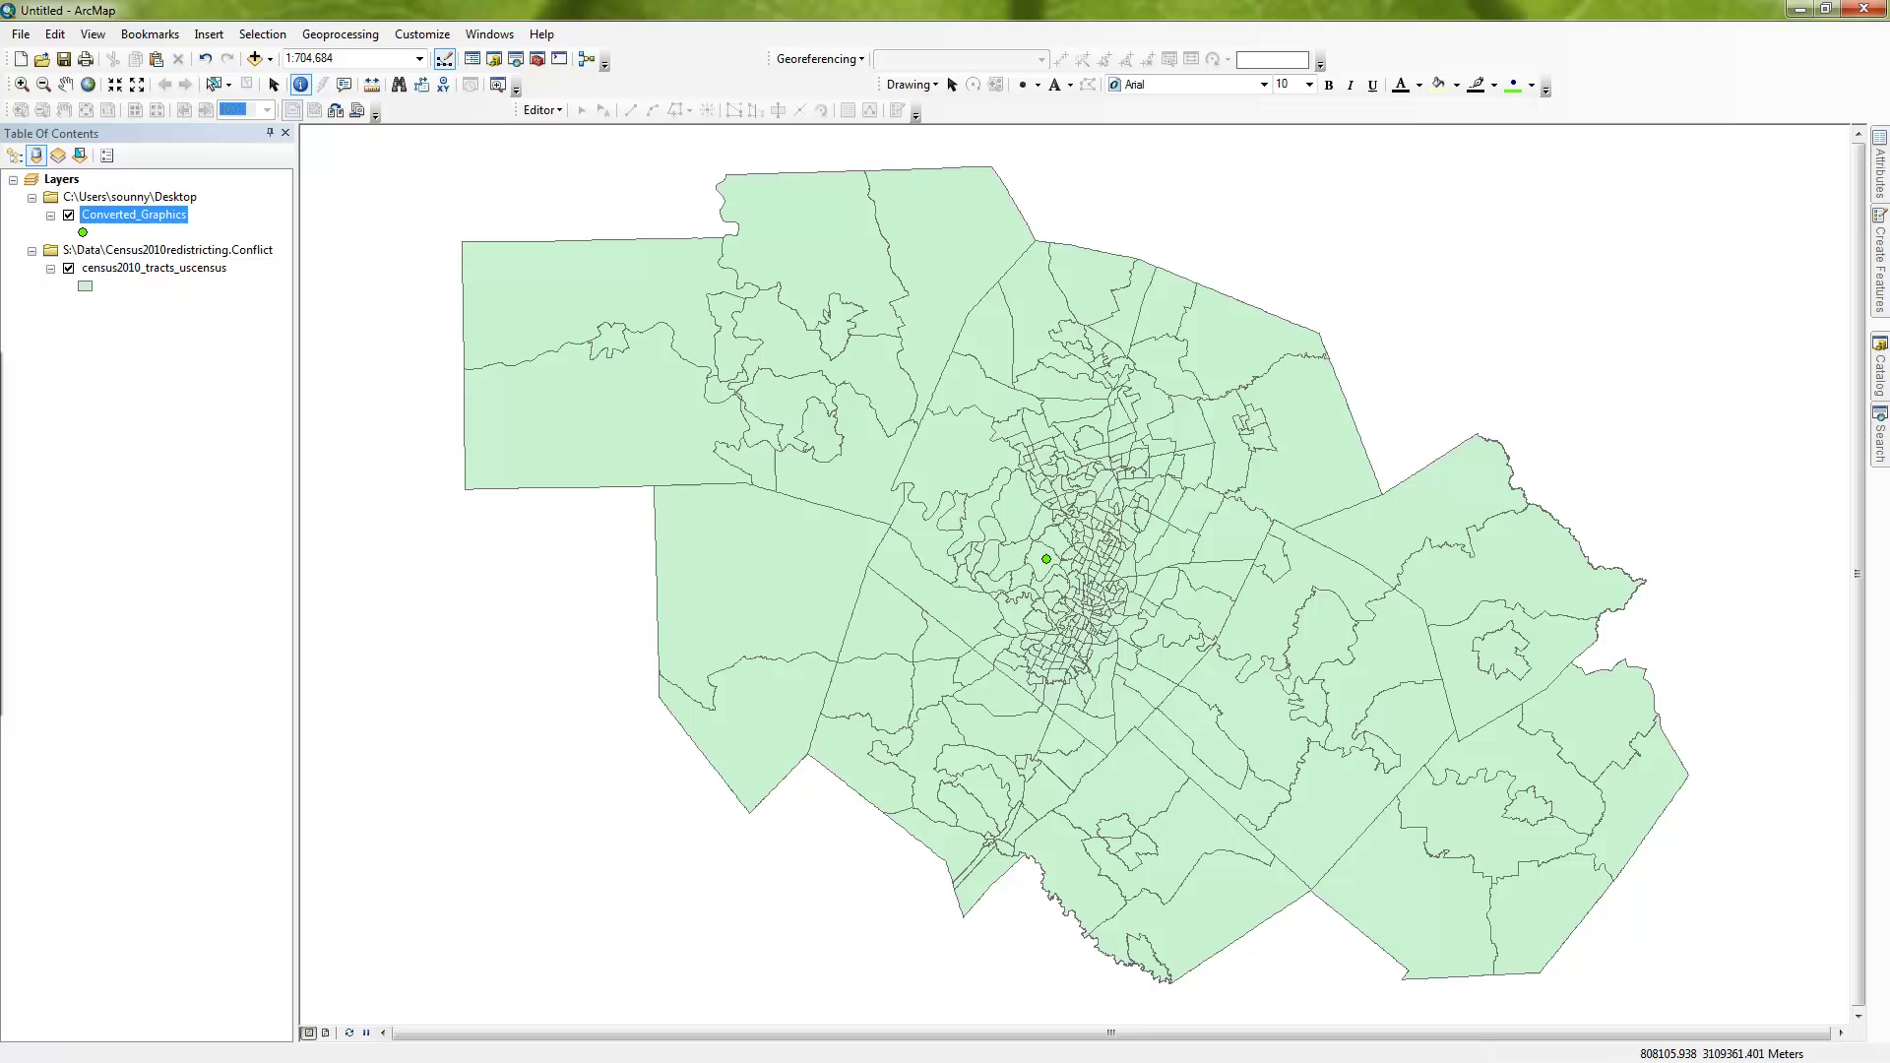
click(444, 88)
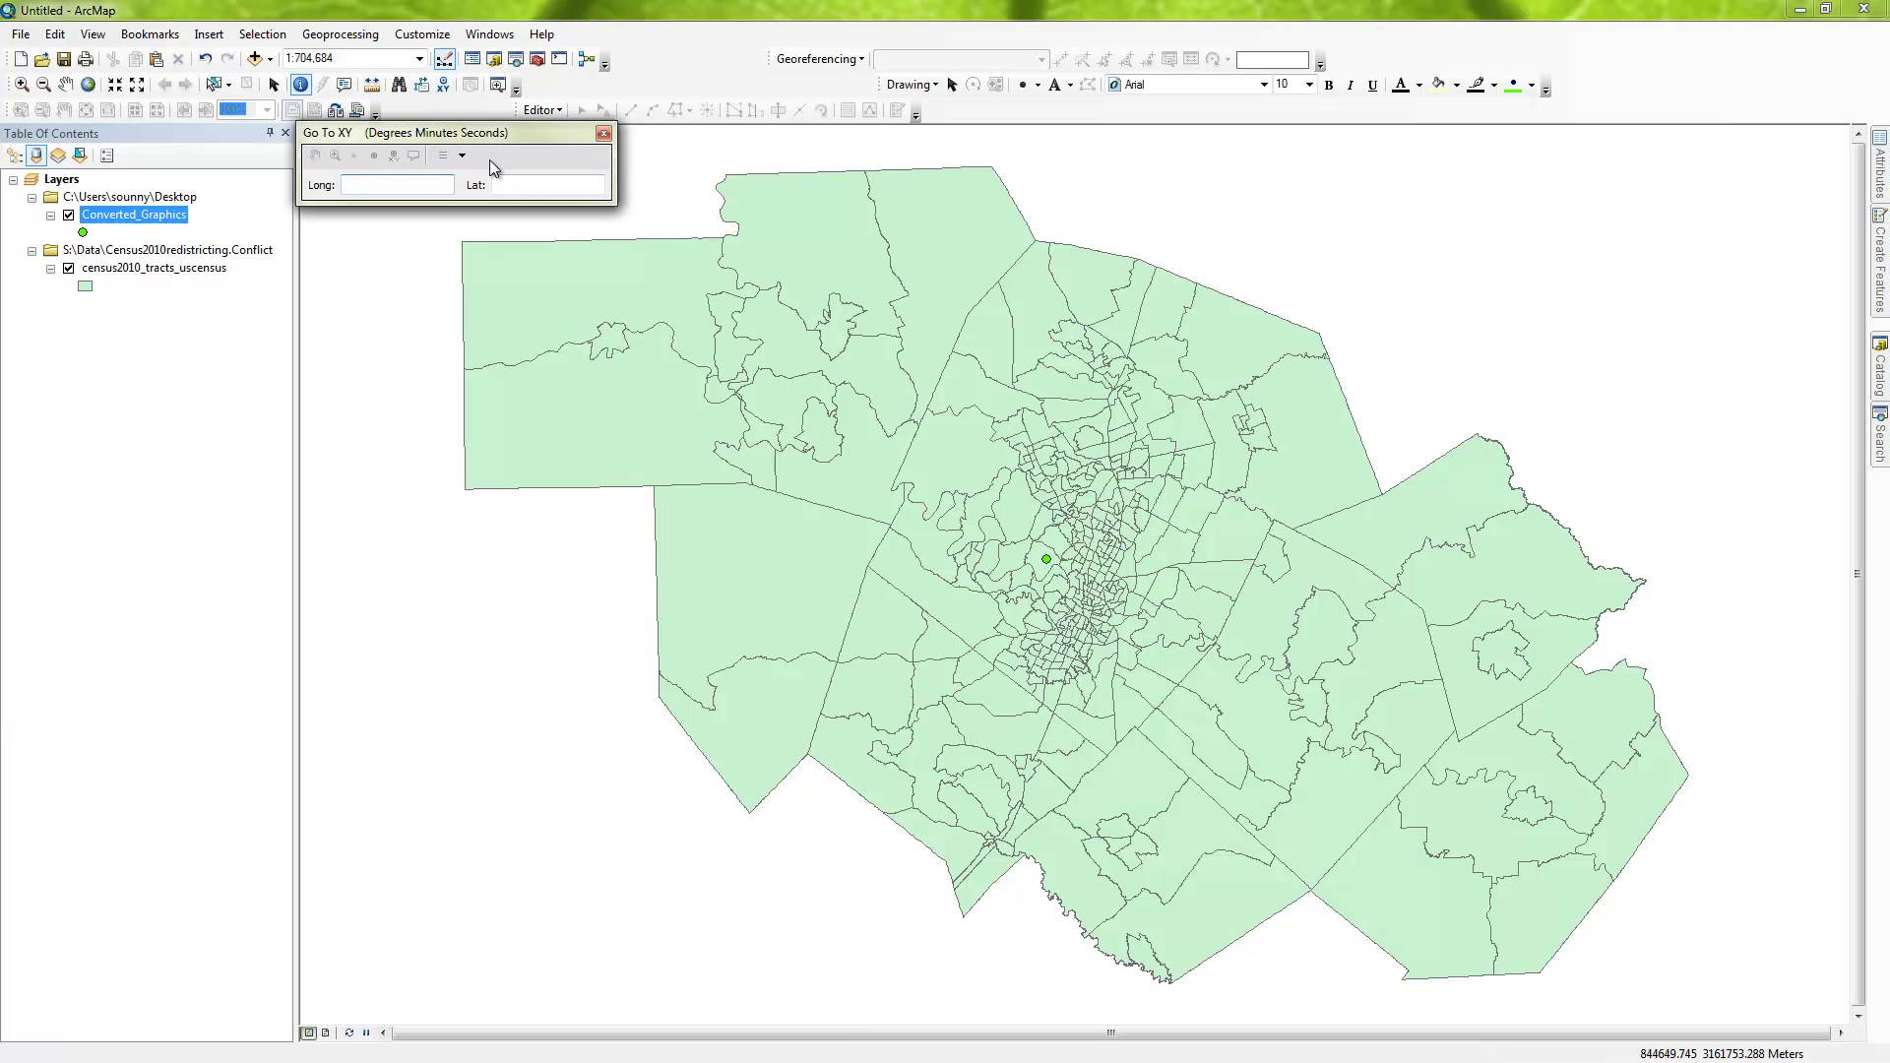
click(461, 156)
click(502, 245)
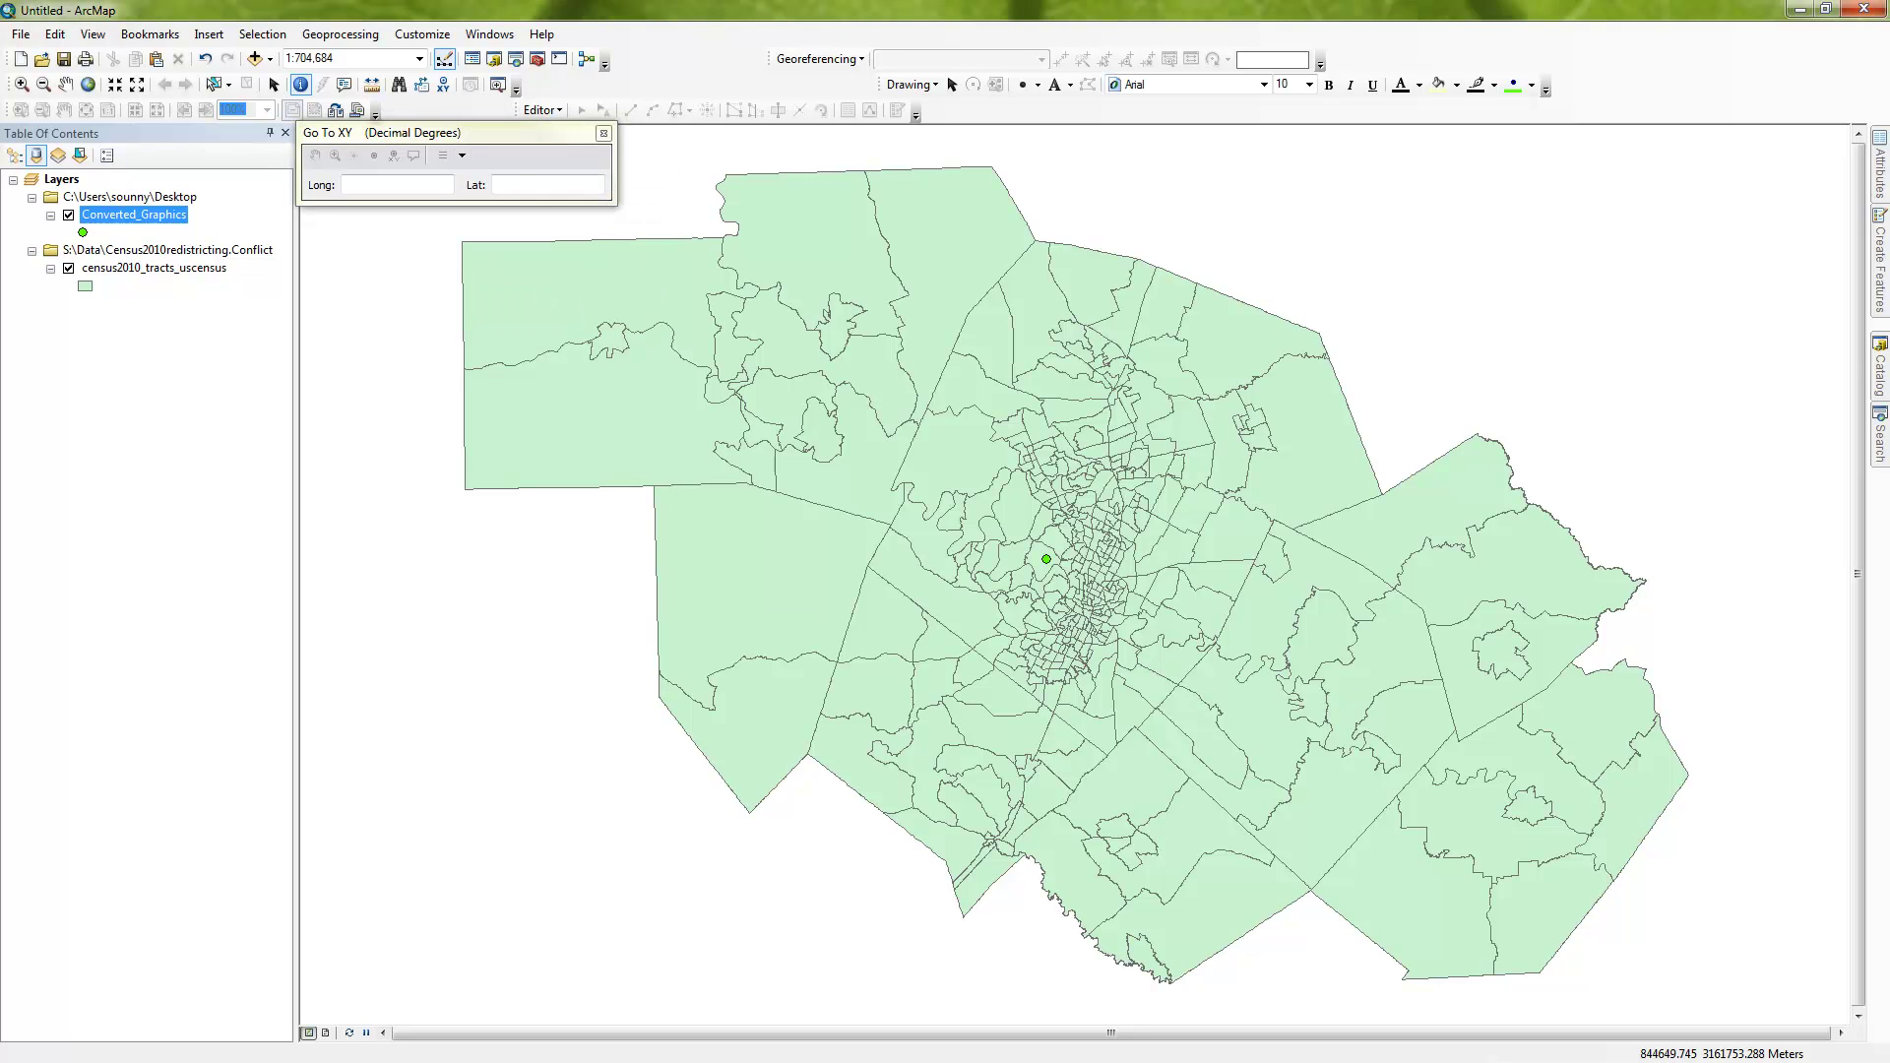
click(510, 195)
text(30.361098)
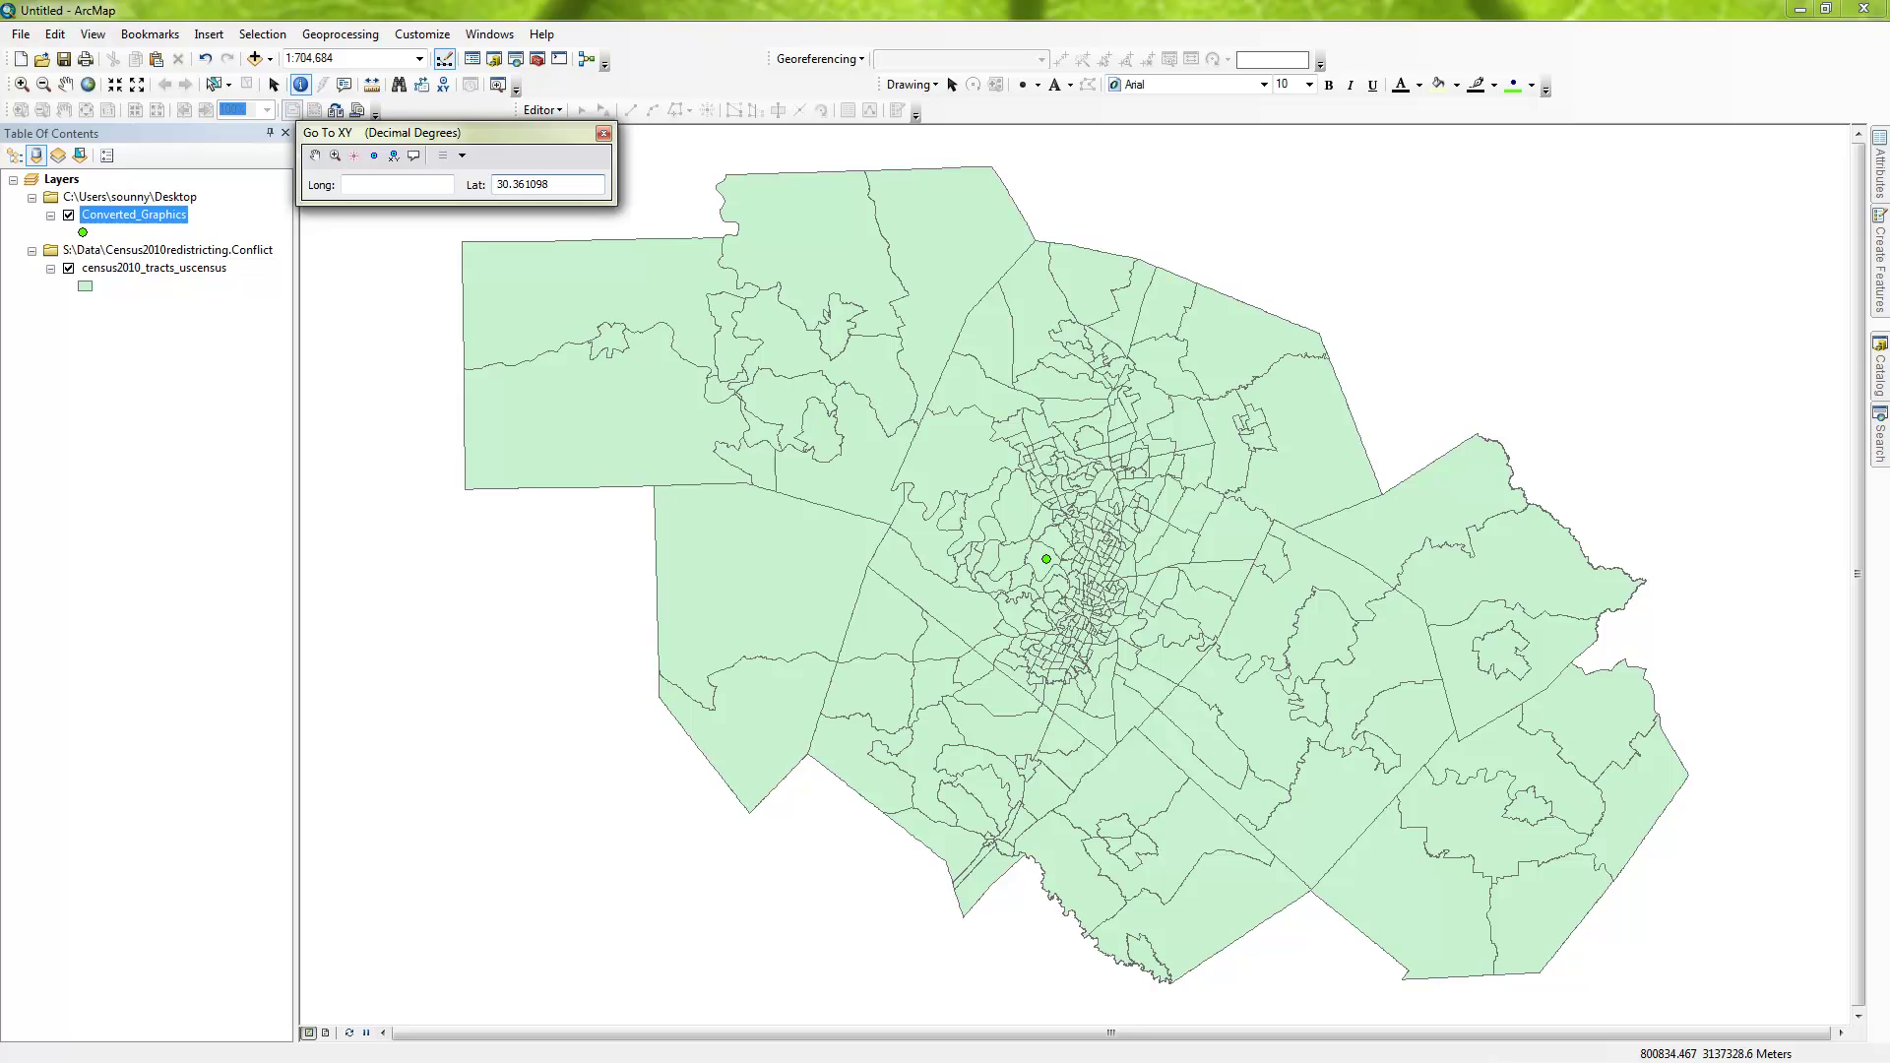
click(377, 184)
text(-97.817879)
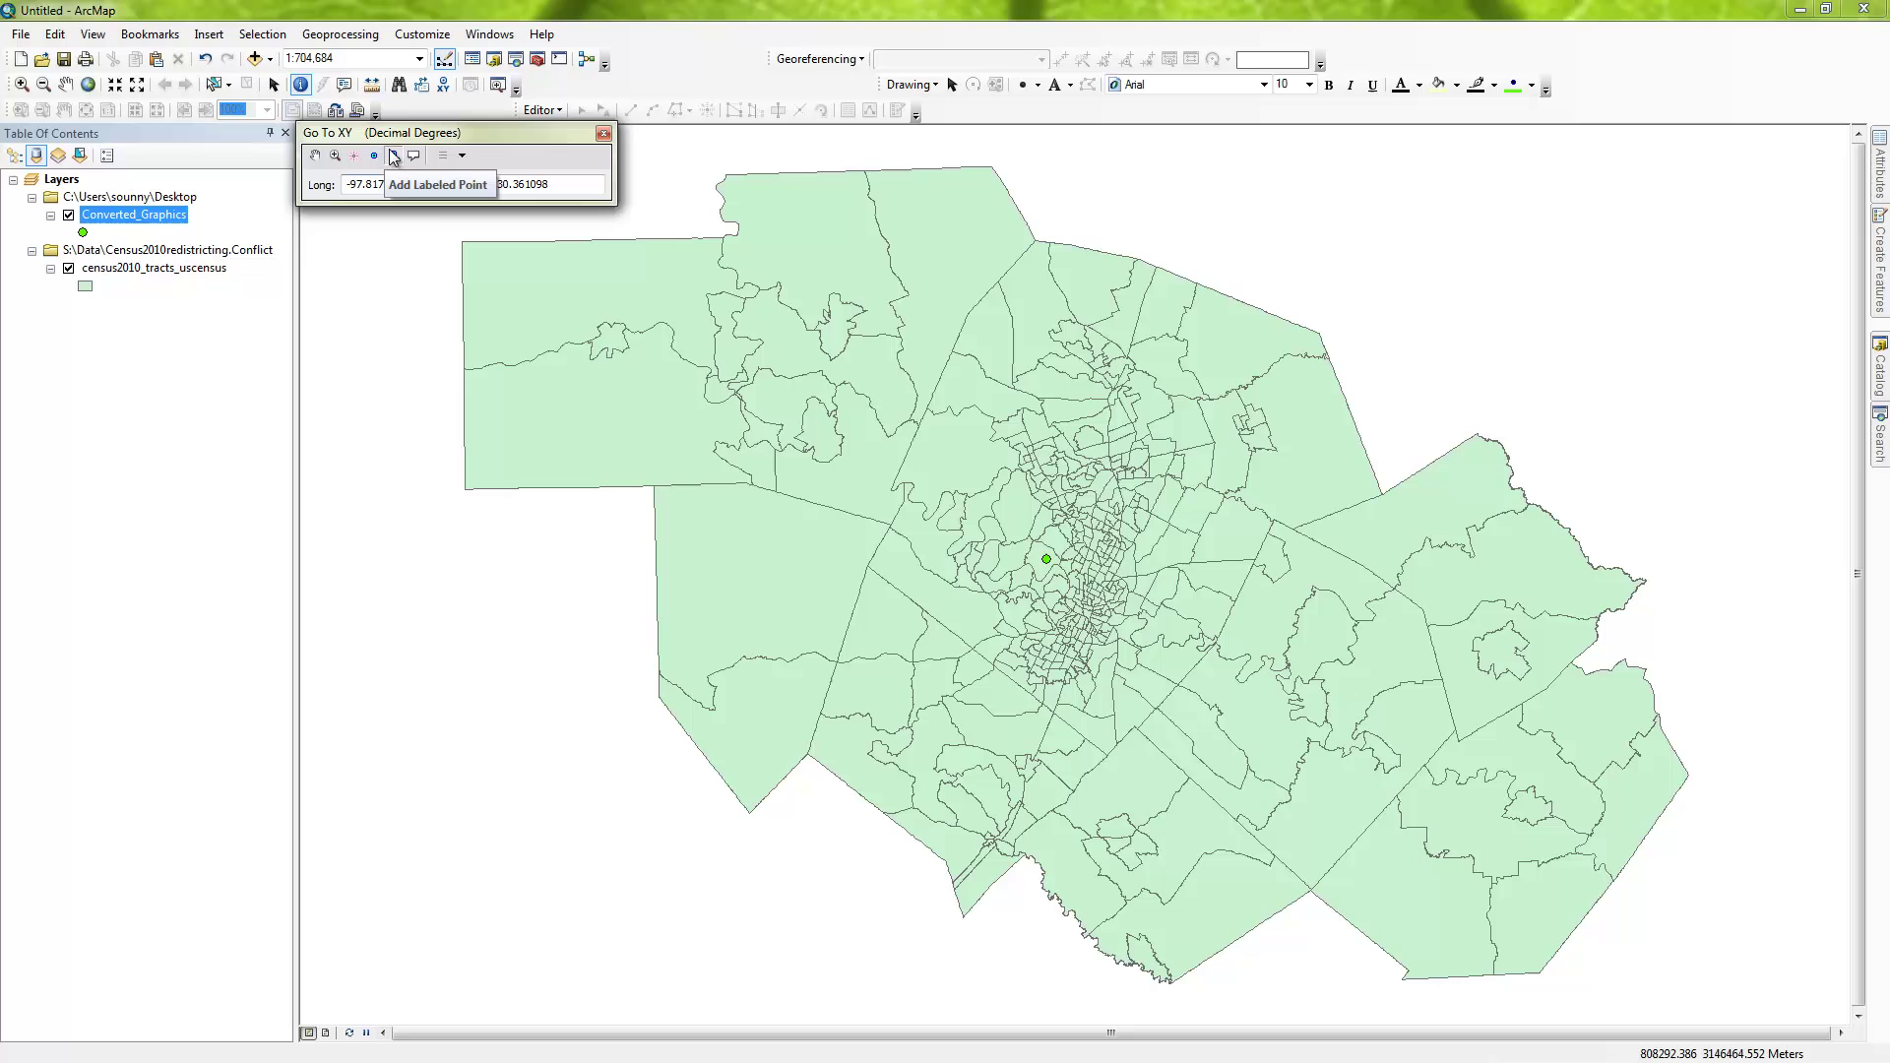
click(394, 156)
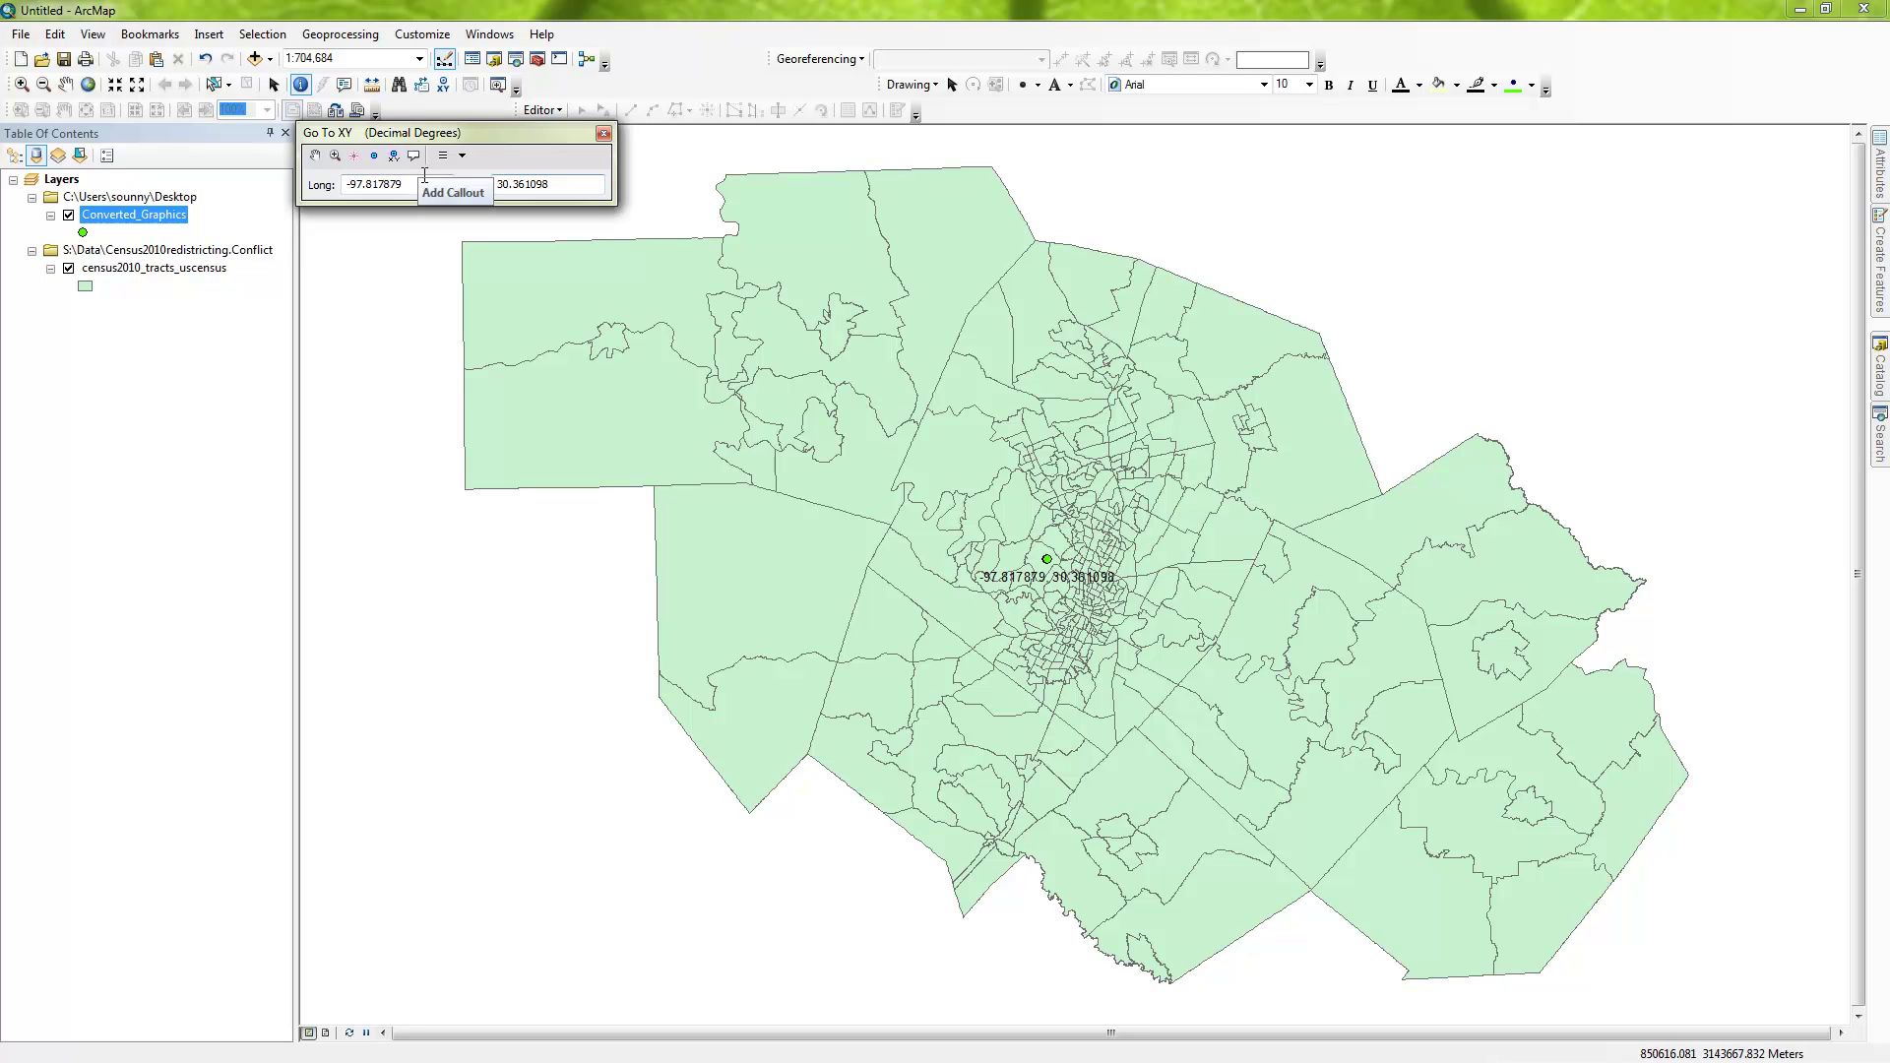
Close Go To XY and delete the coordinate label graphic beside the point.
click(604, 133)
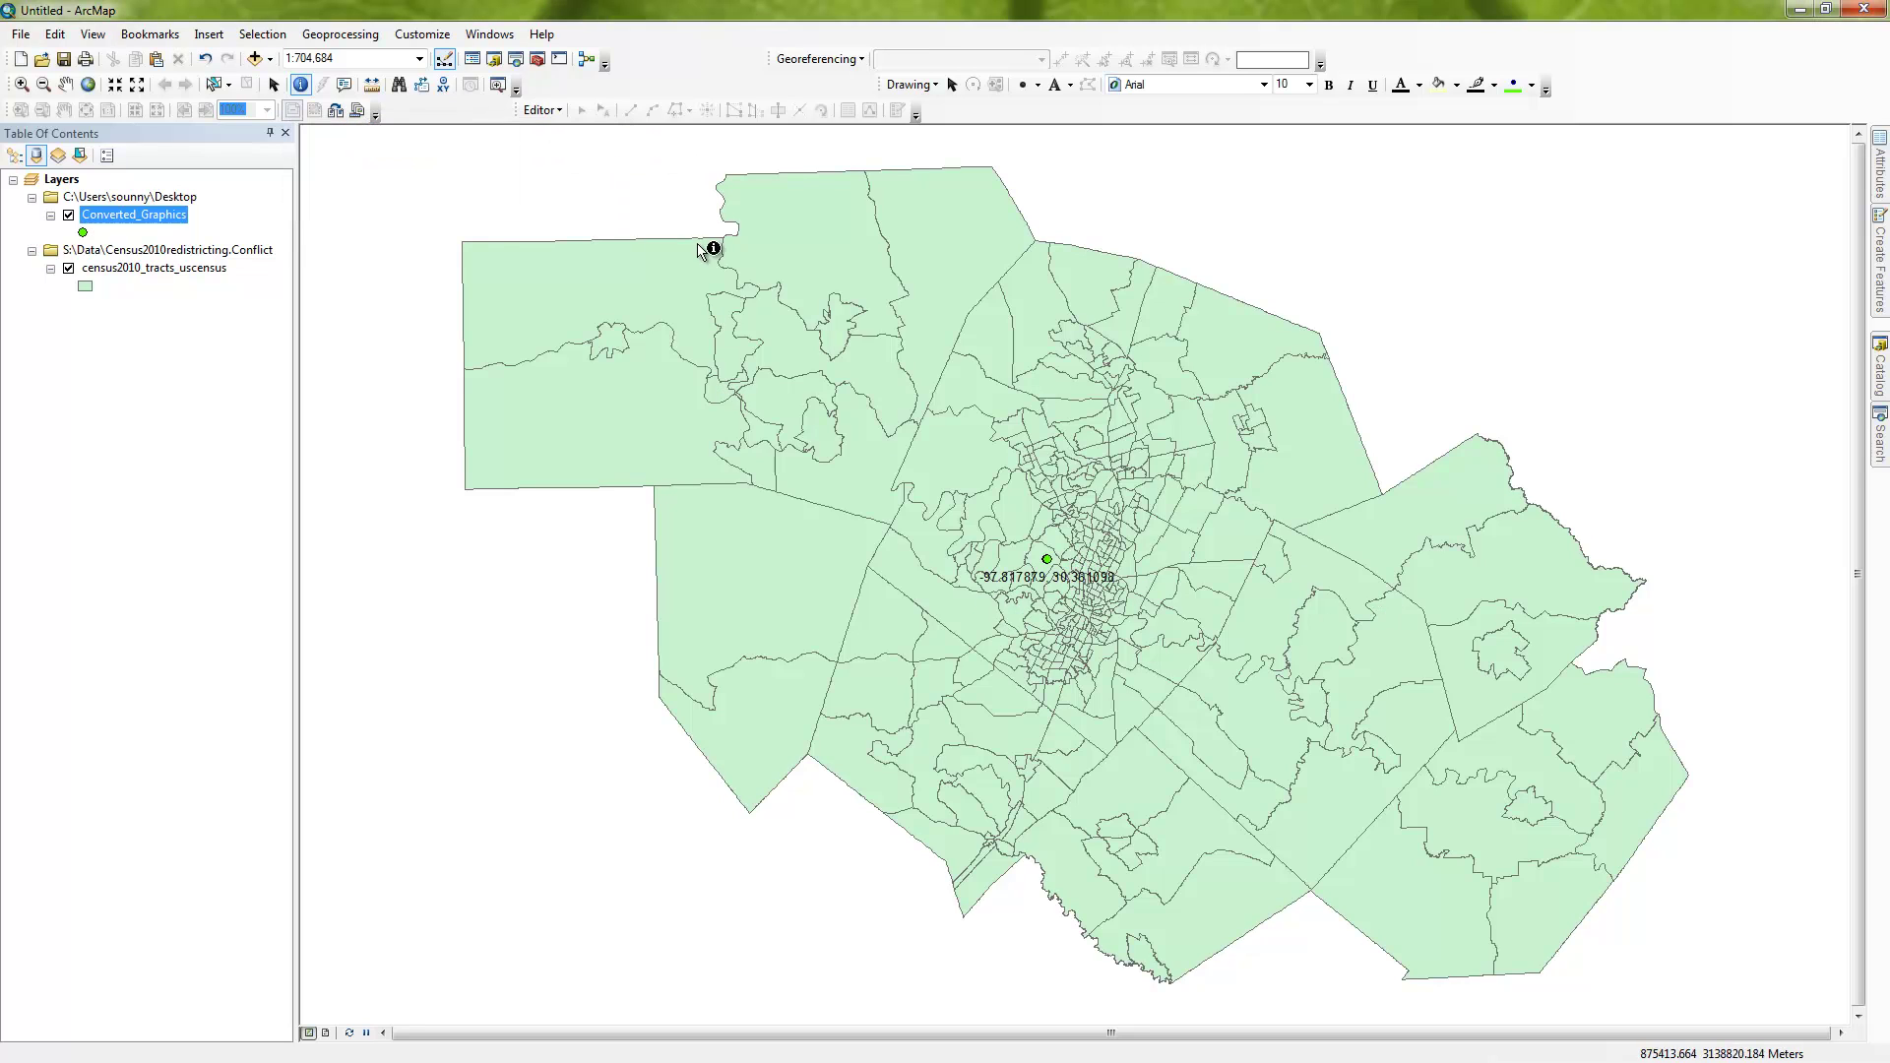
click(273, 84)
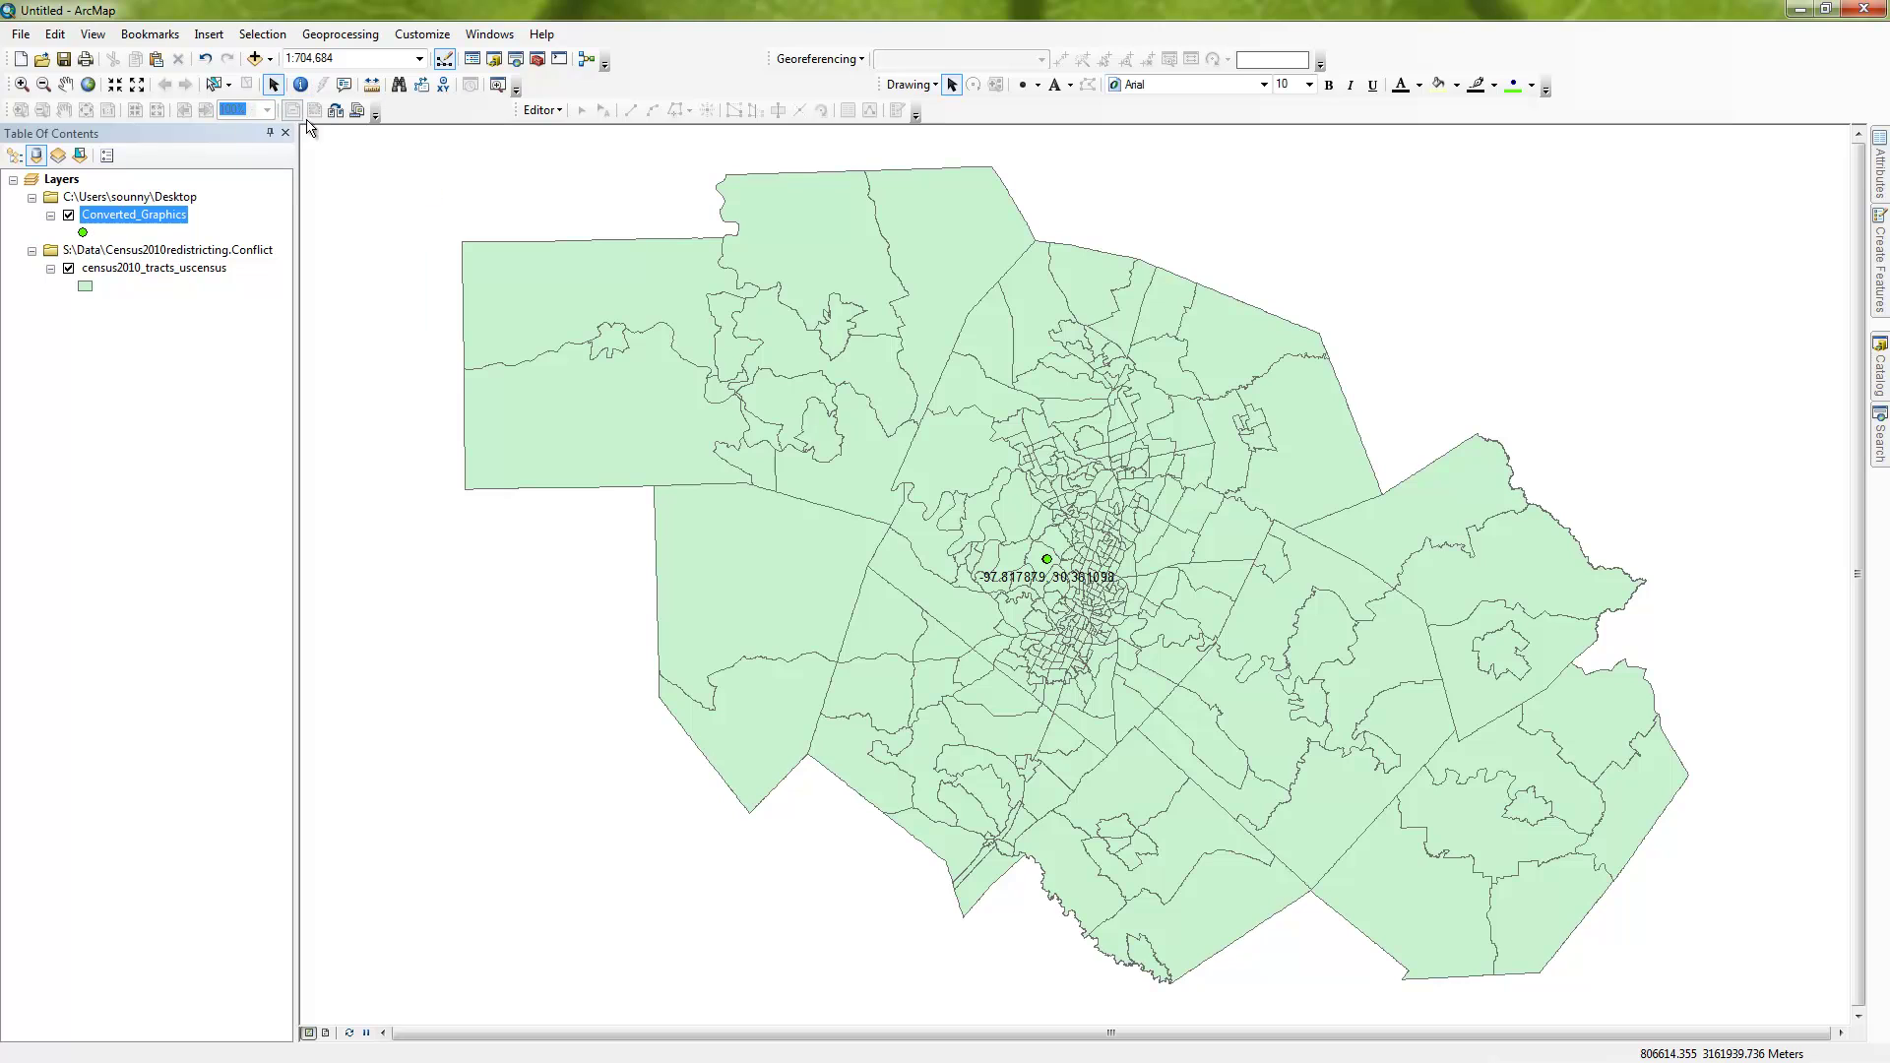
click(1073, 575)
right_click(1132, 581)
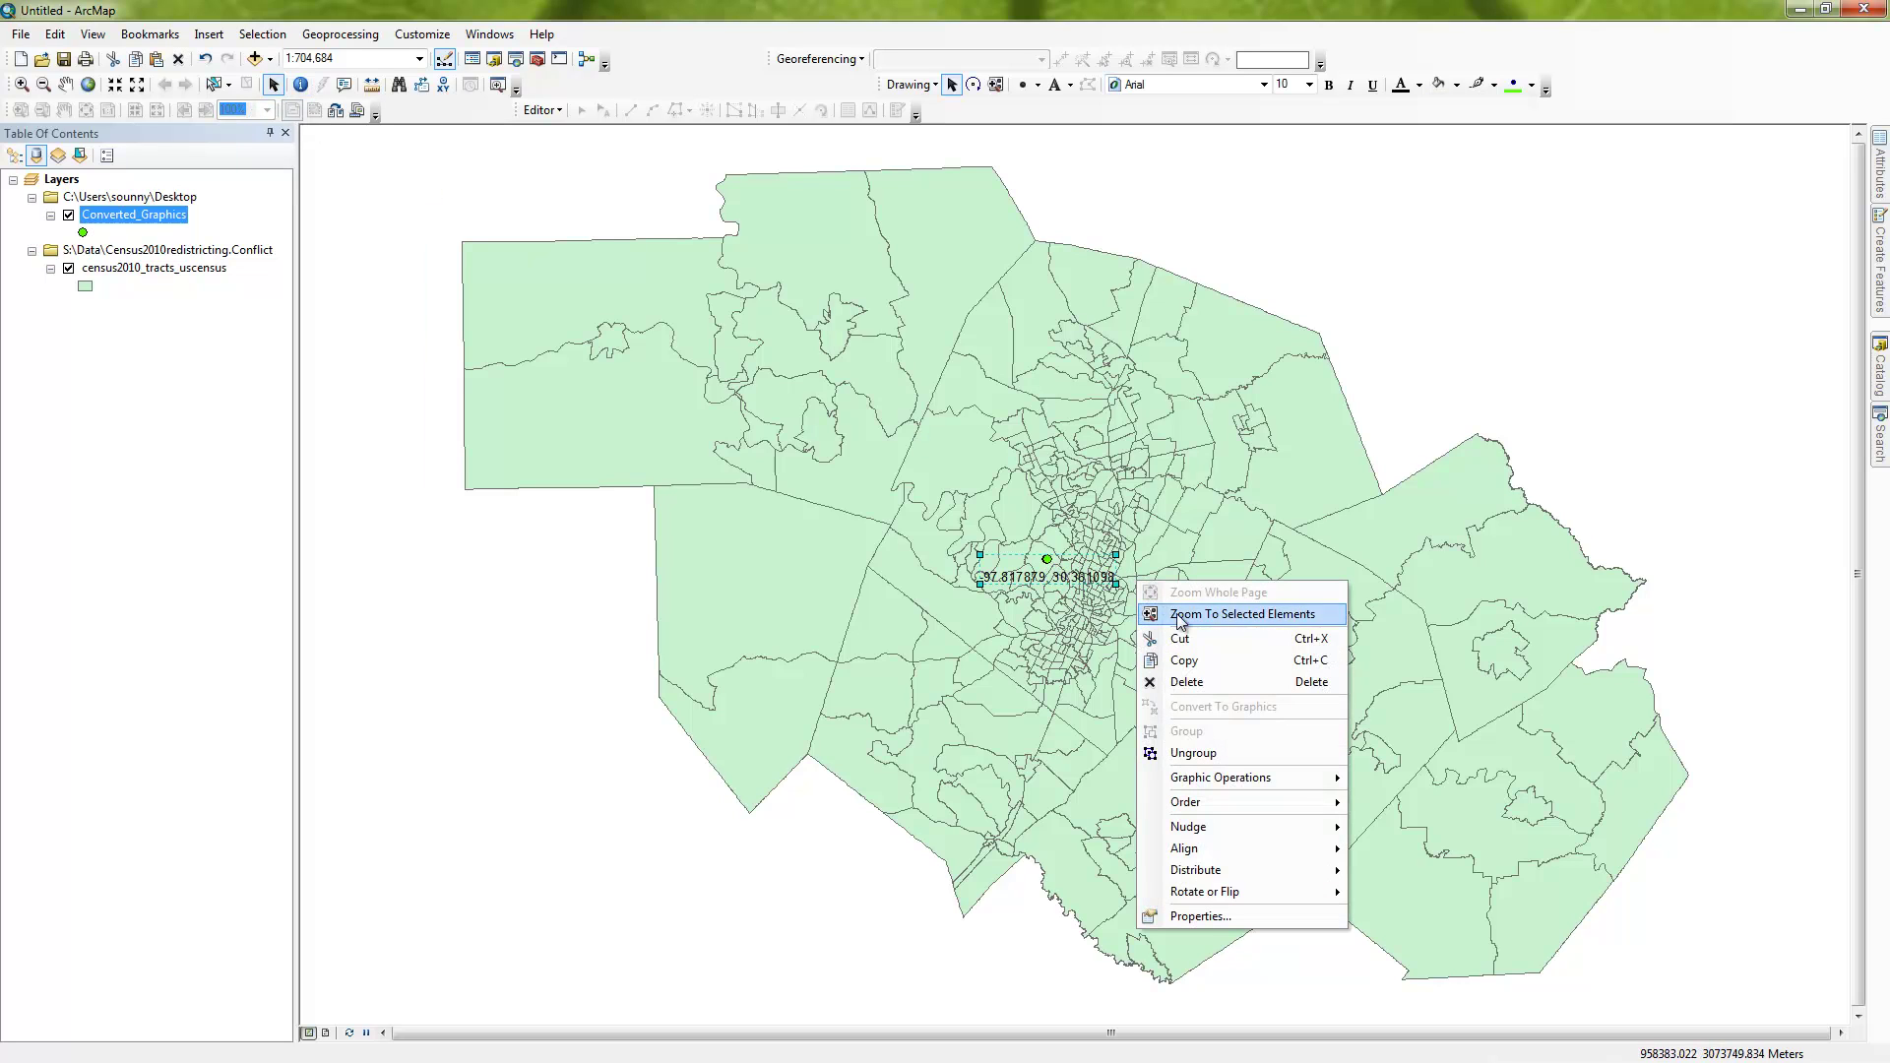
click(1225, 682)
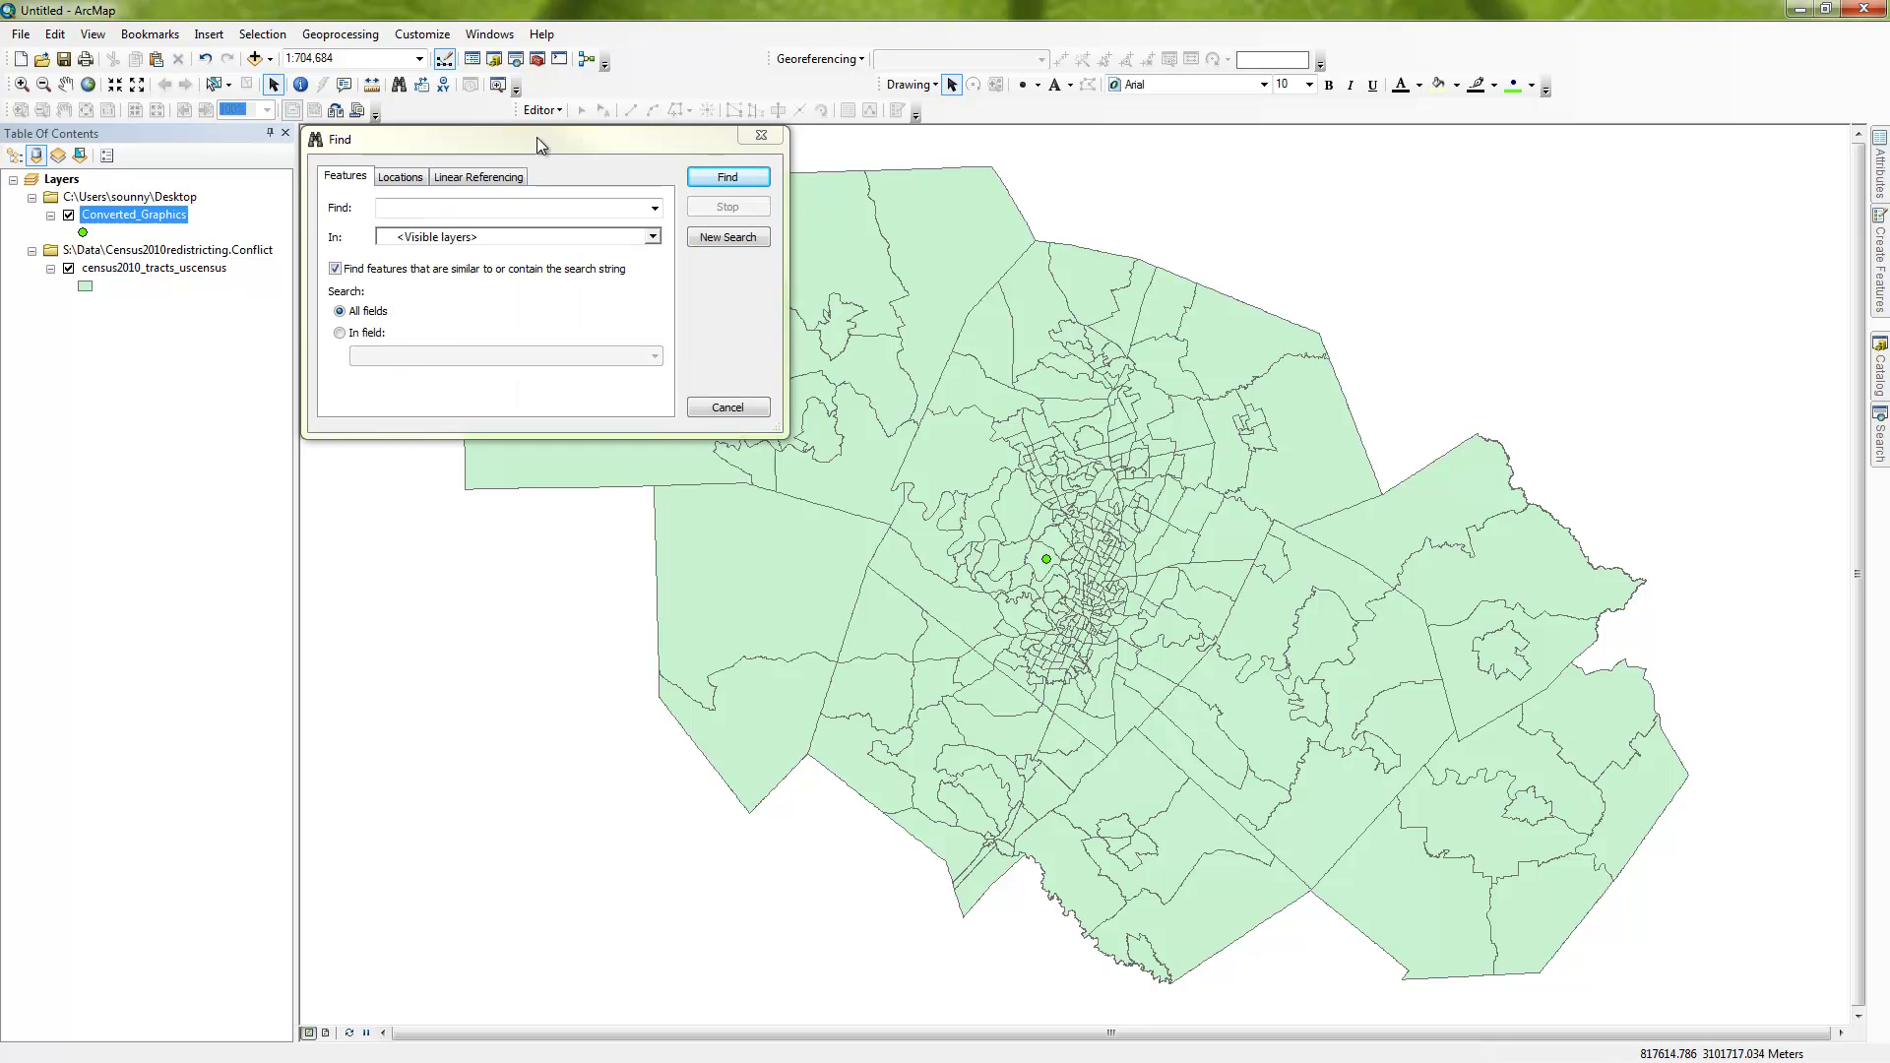
Search Locations for 'austin, texas' and select the Austin, Texas, United States match.
click(401, 179)
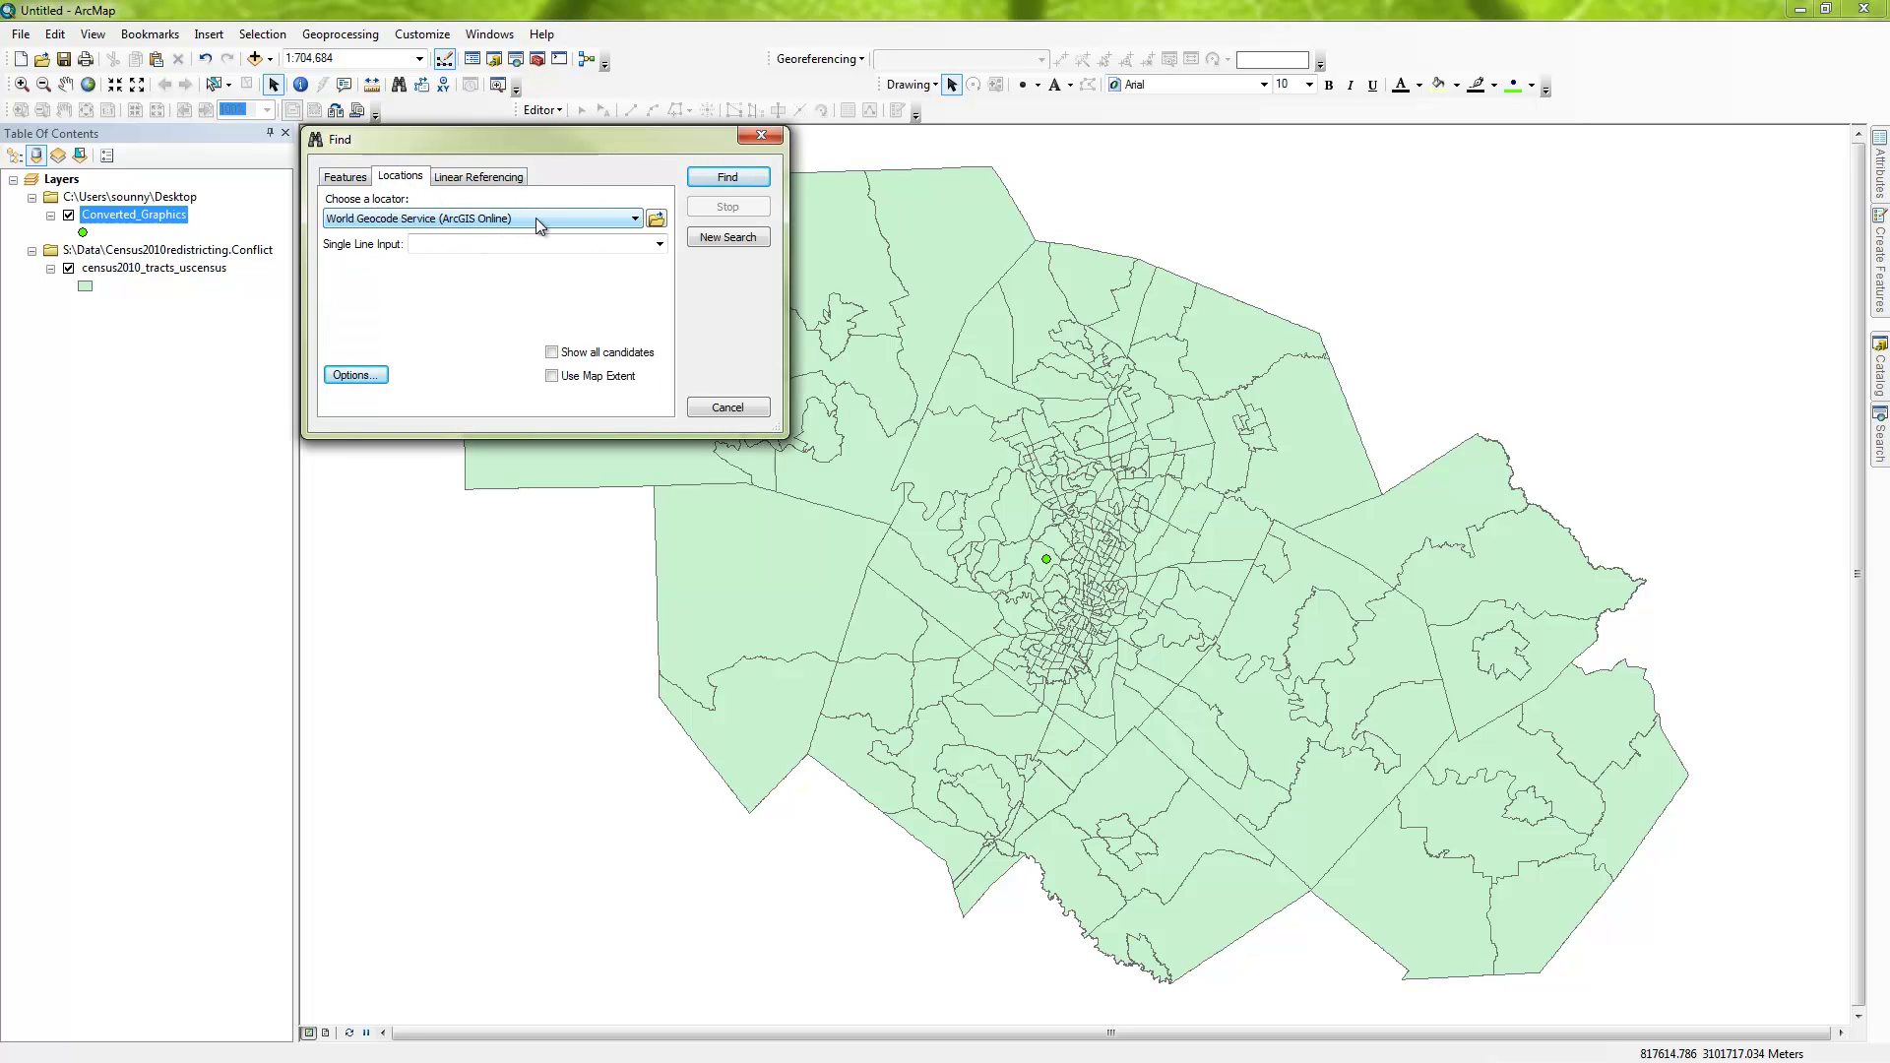
click(496, 248)
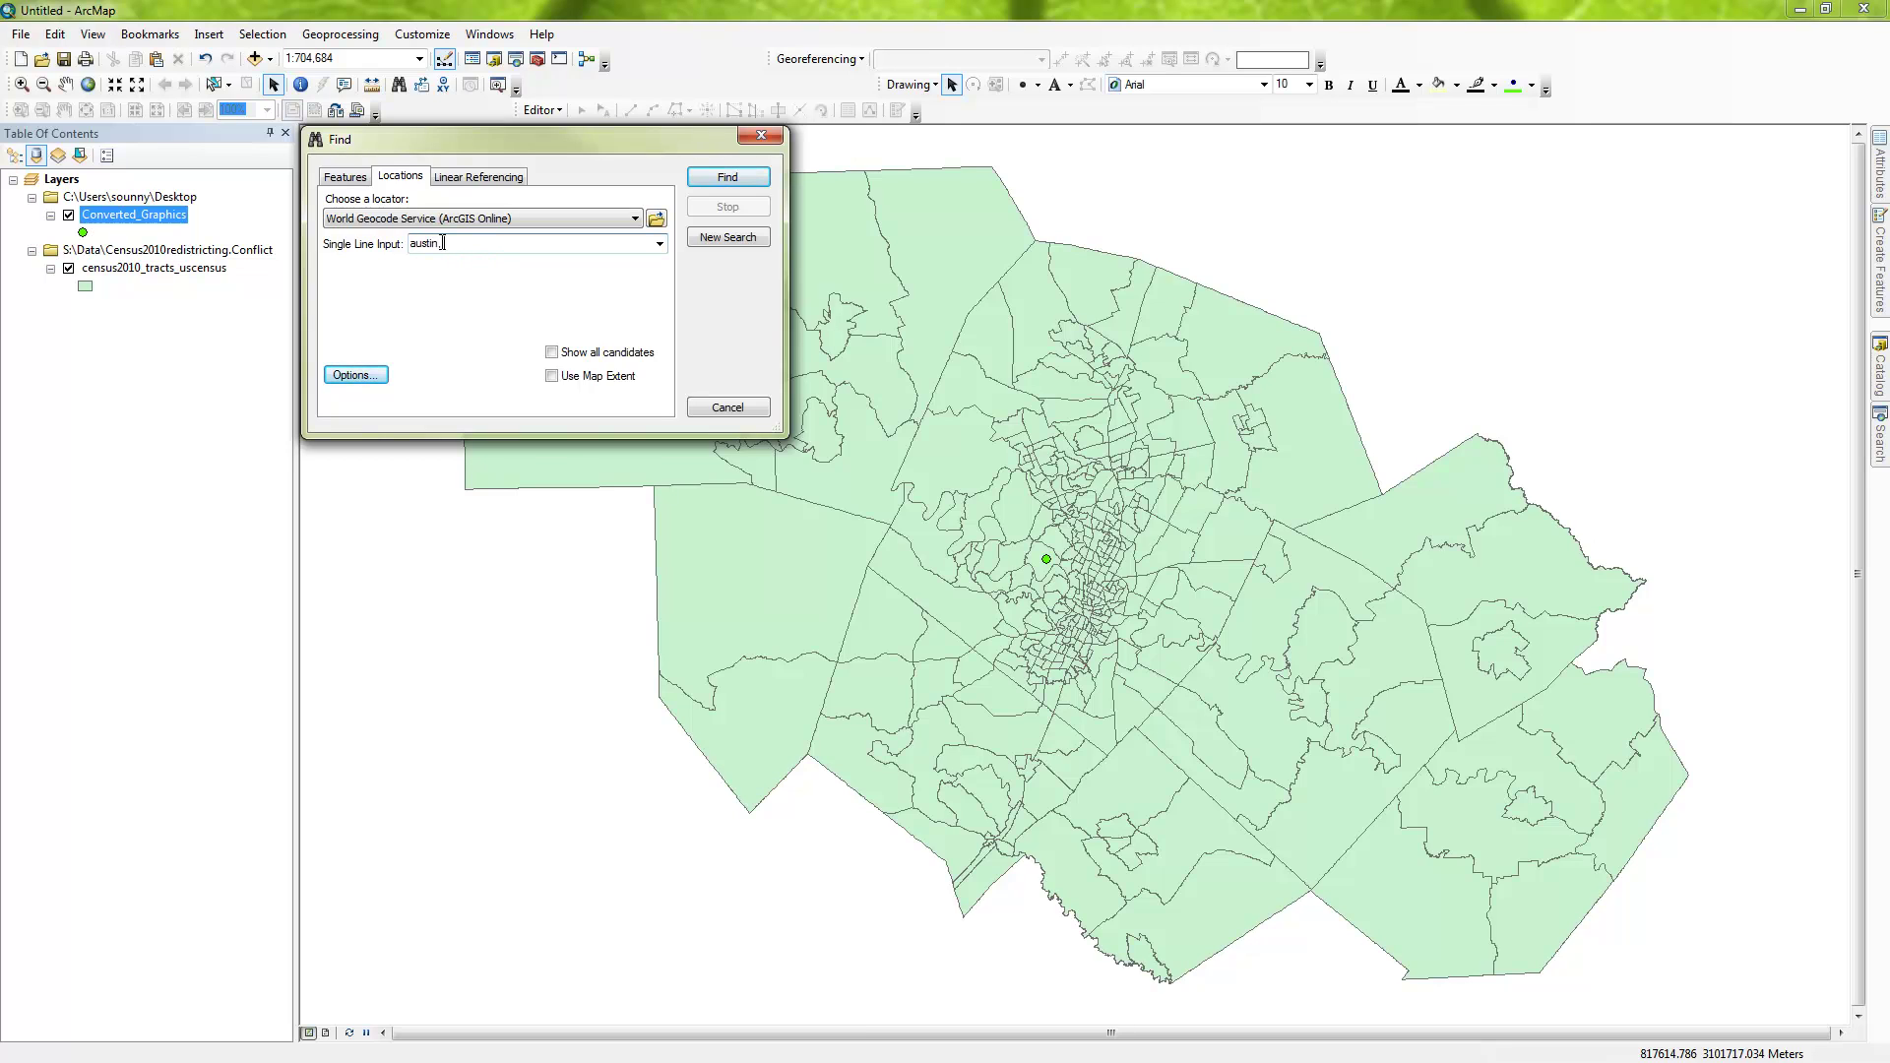
text(austin, texas)
click(728, 178)
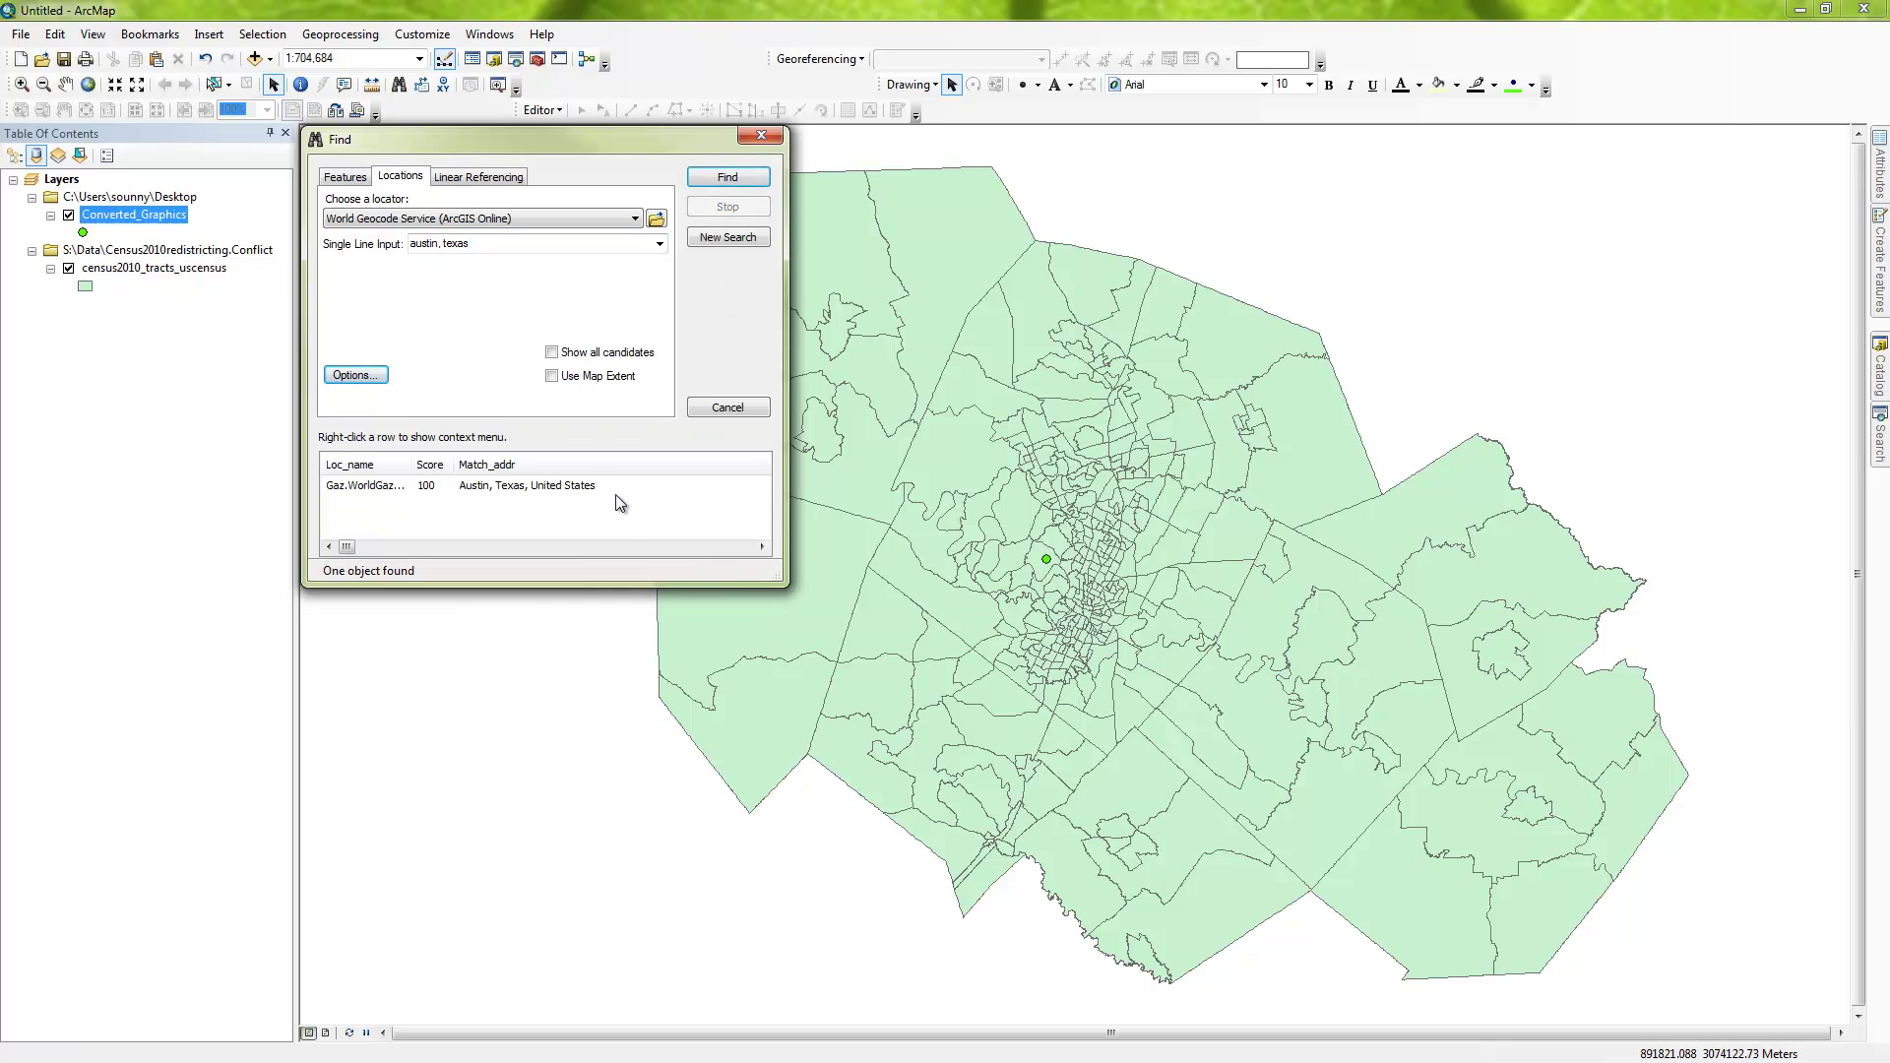
click(587, 492)
right_click(588, 492)
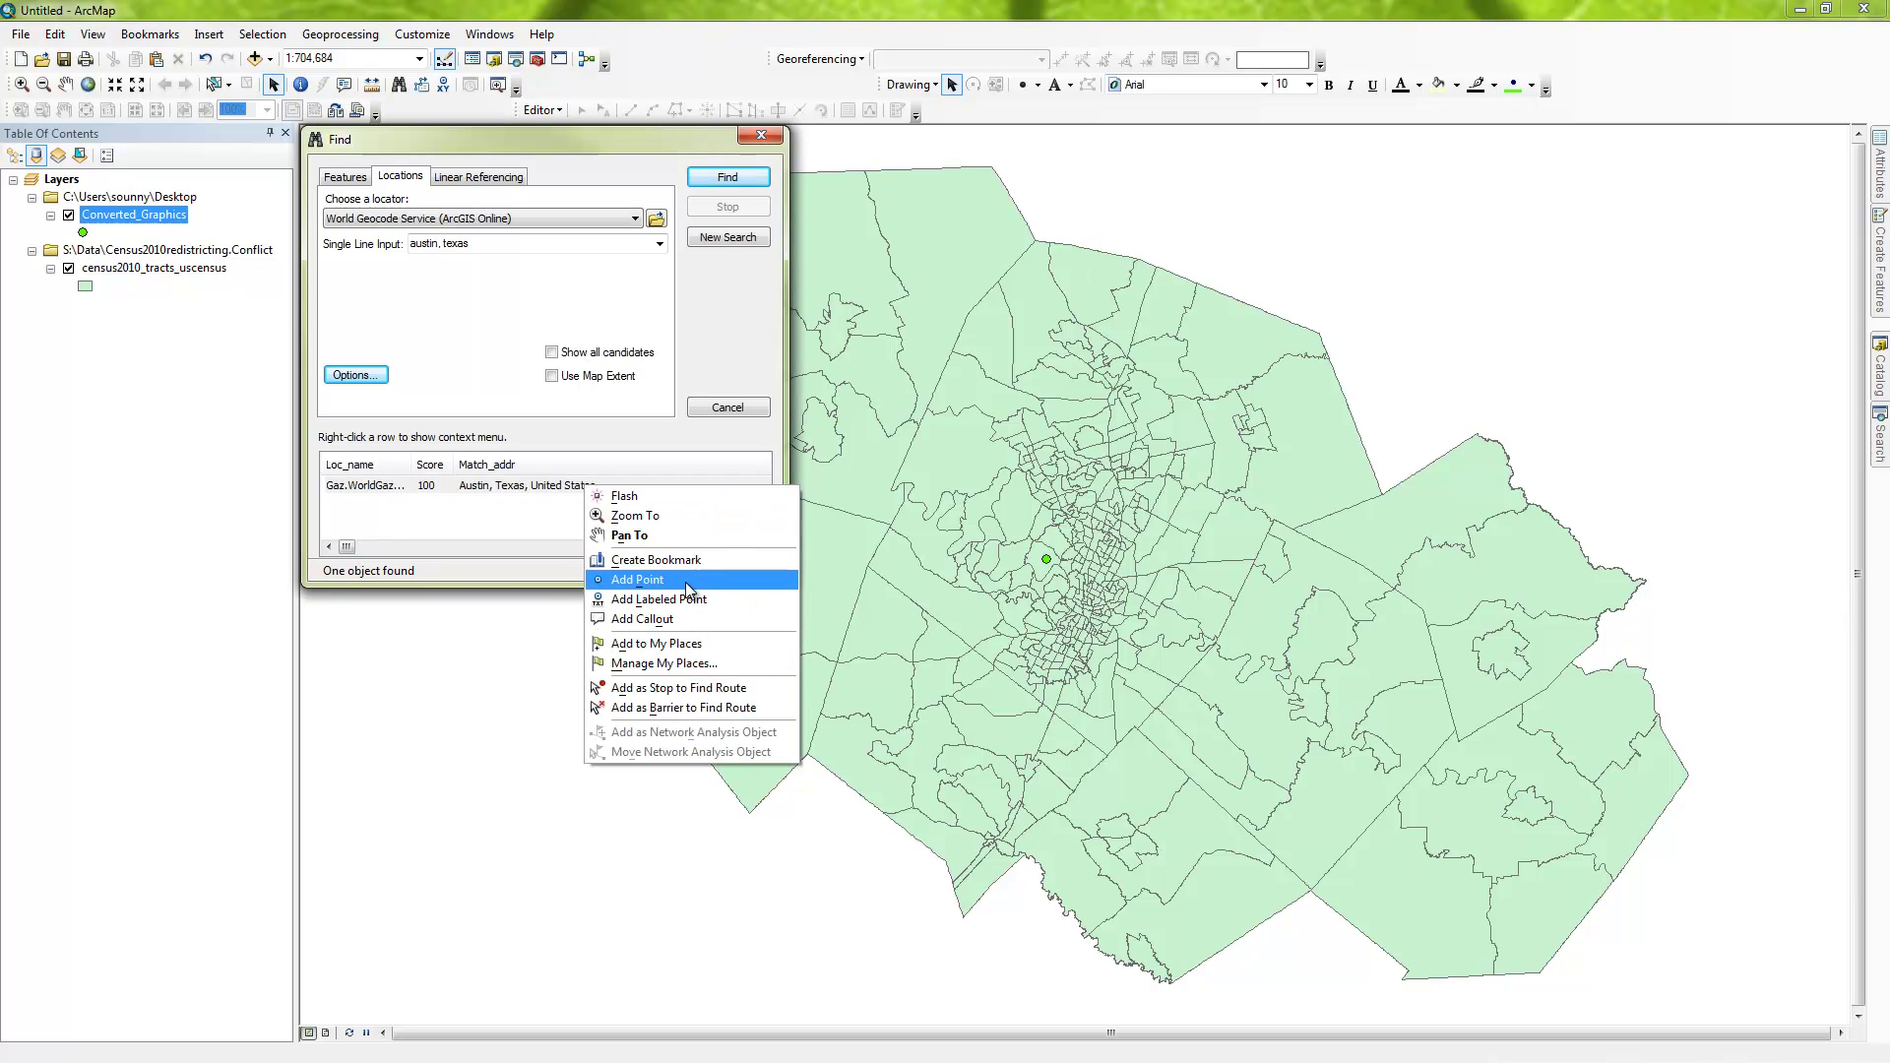
Close Find and box-zoom onto the green point and its surrounding central tracts.
click(687, 580)
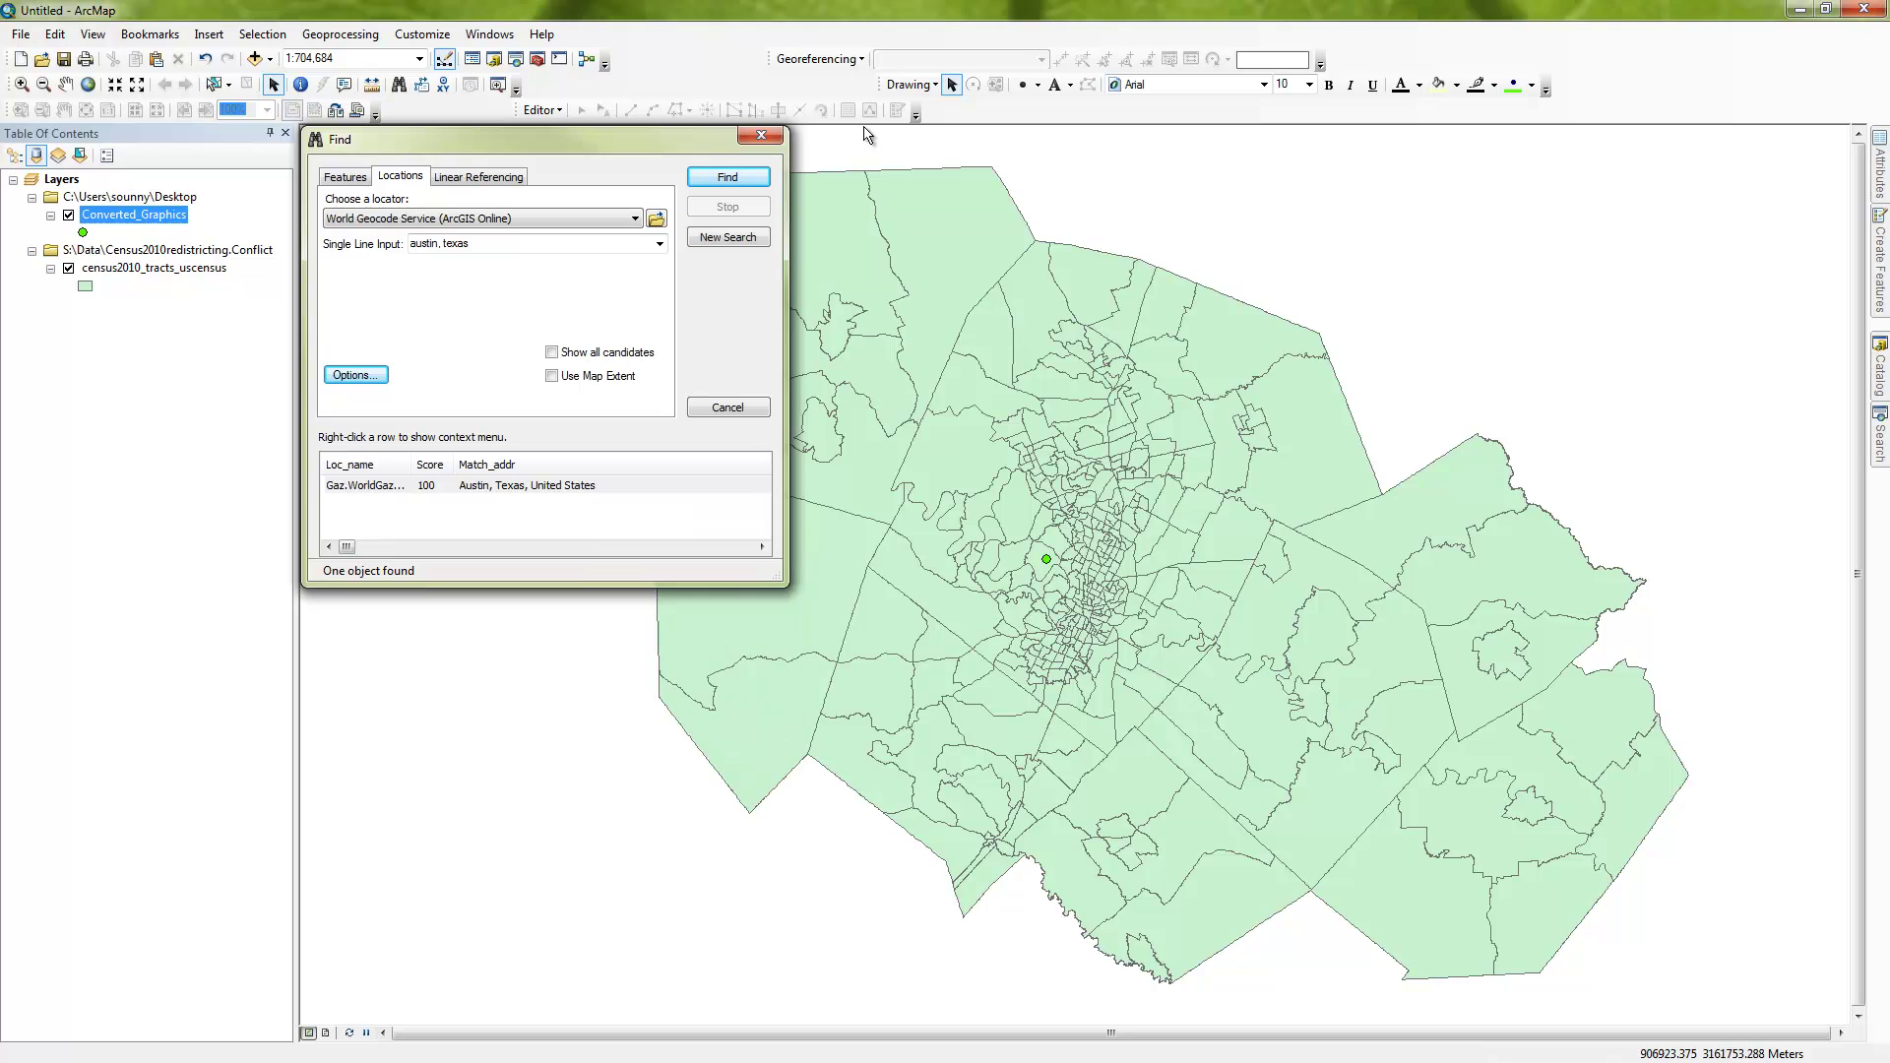
click(761, 135)
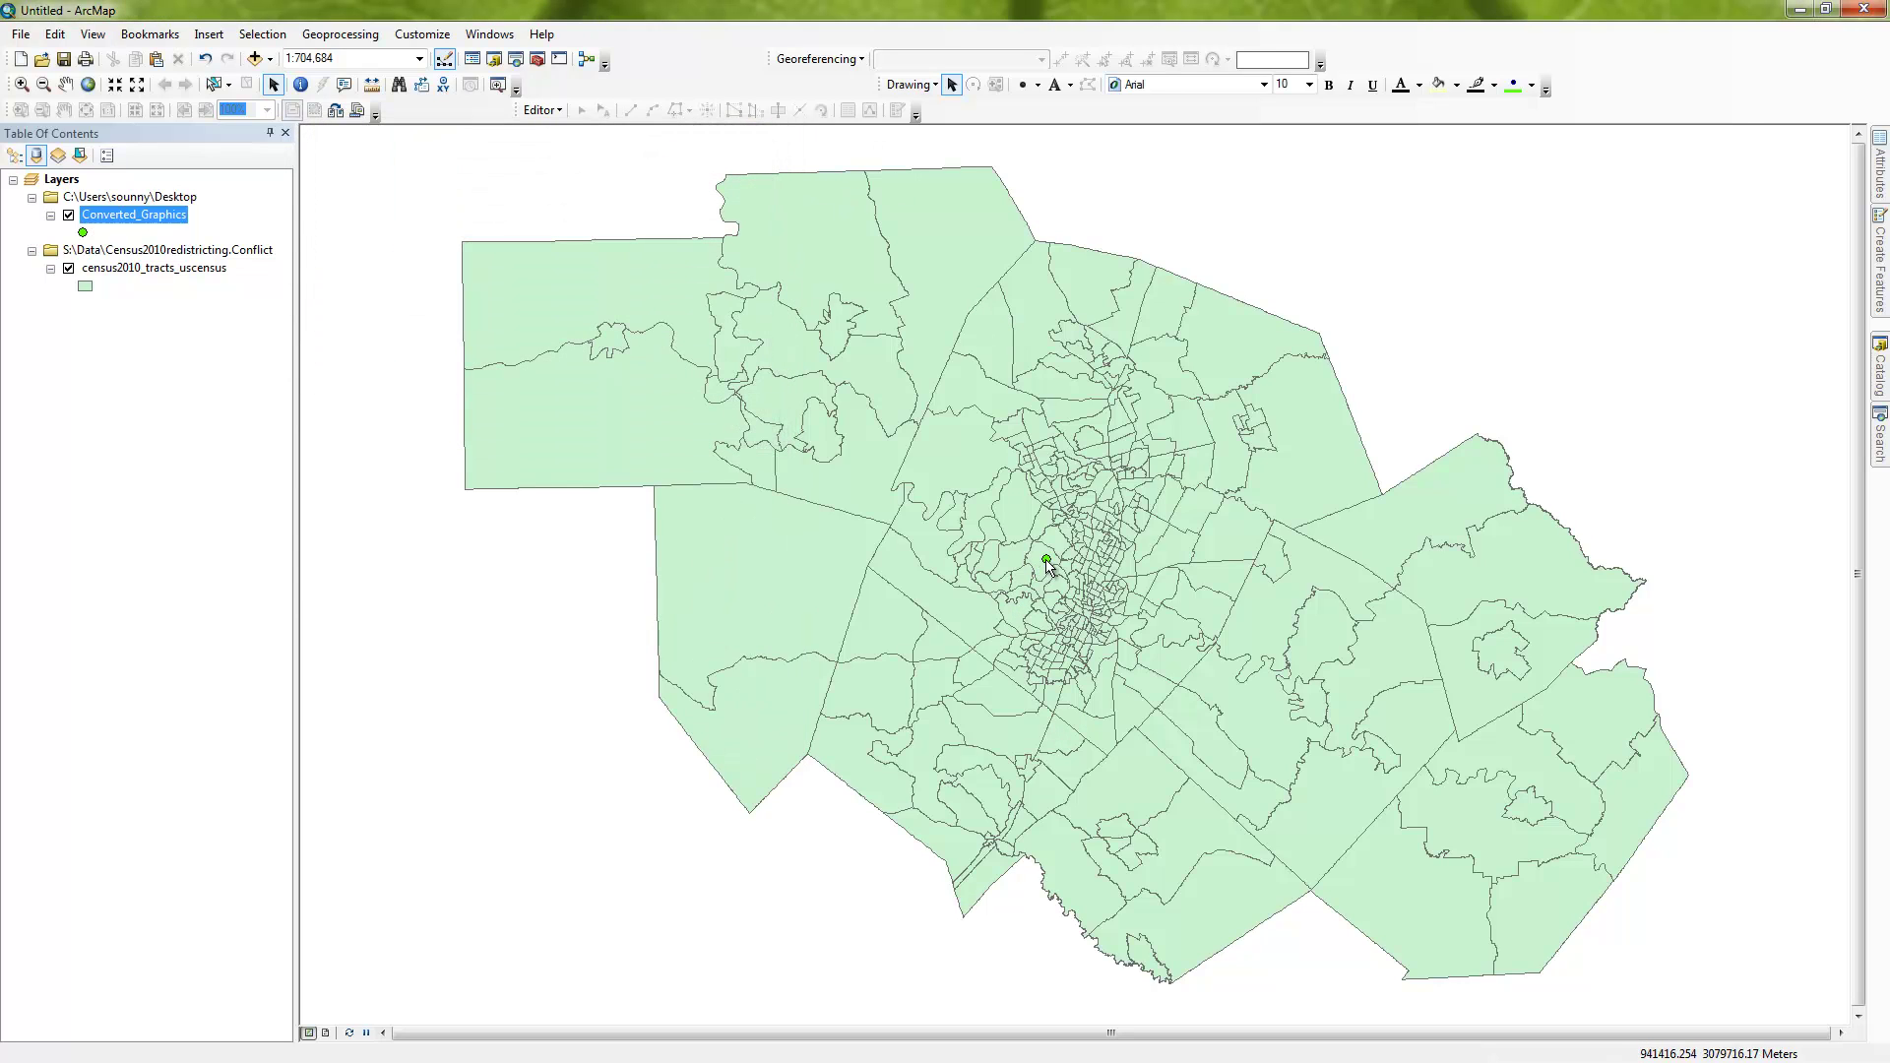
click(22, 84)
drag(974, 463, 1152, 635)
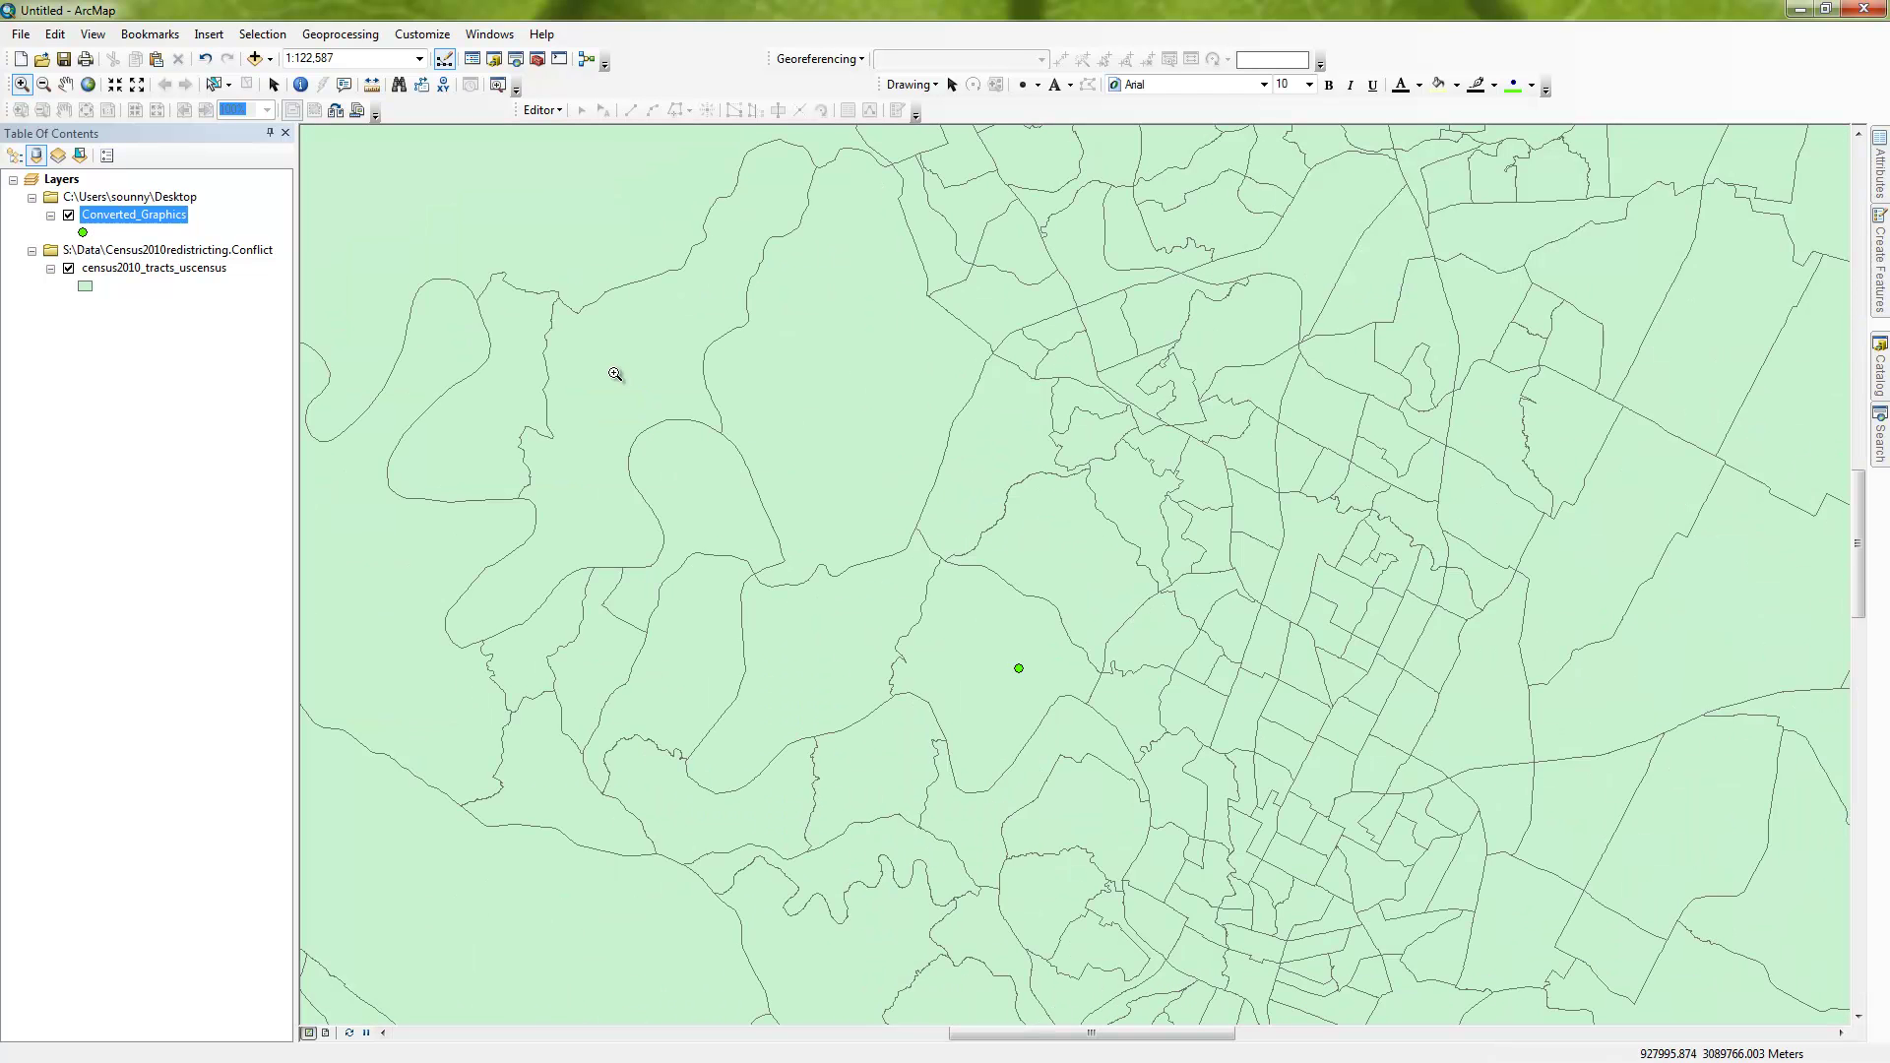
drag(496, 195, 1441, 1024)
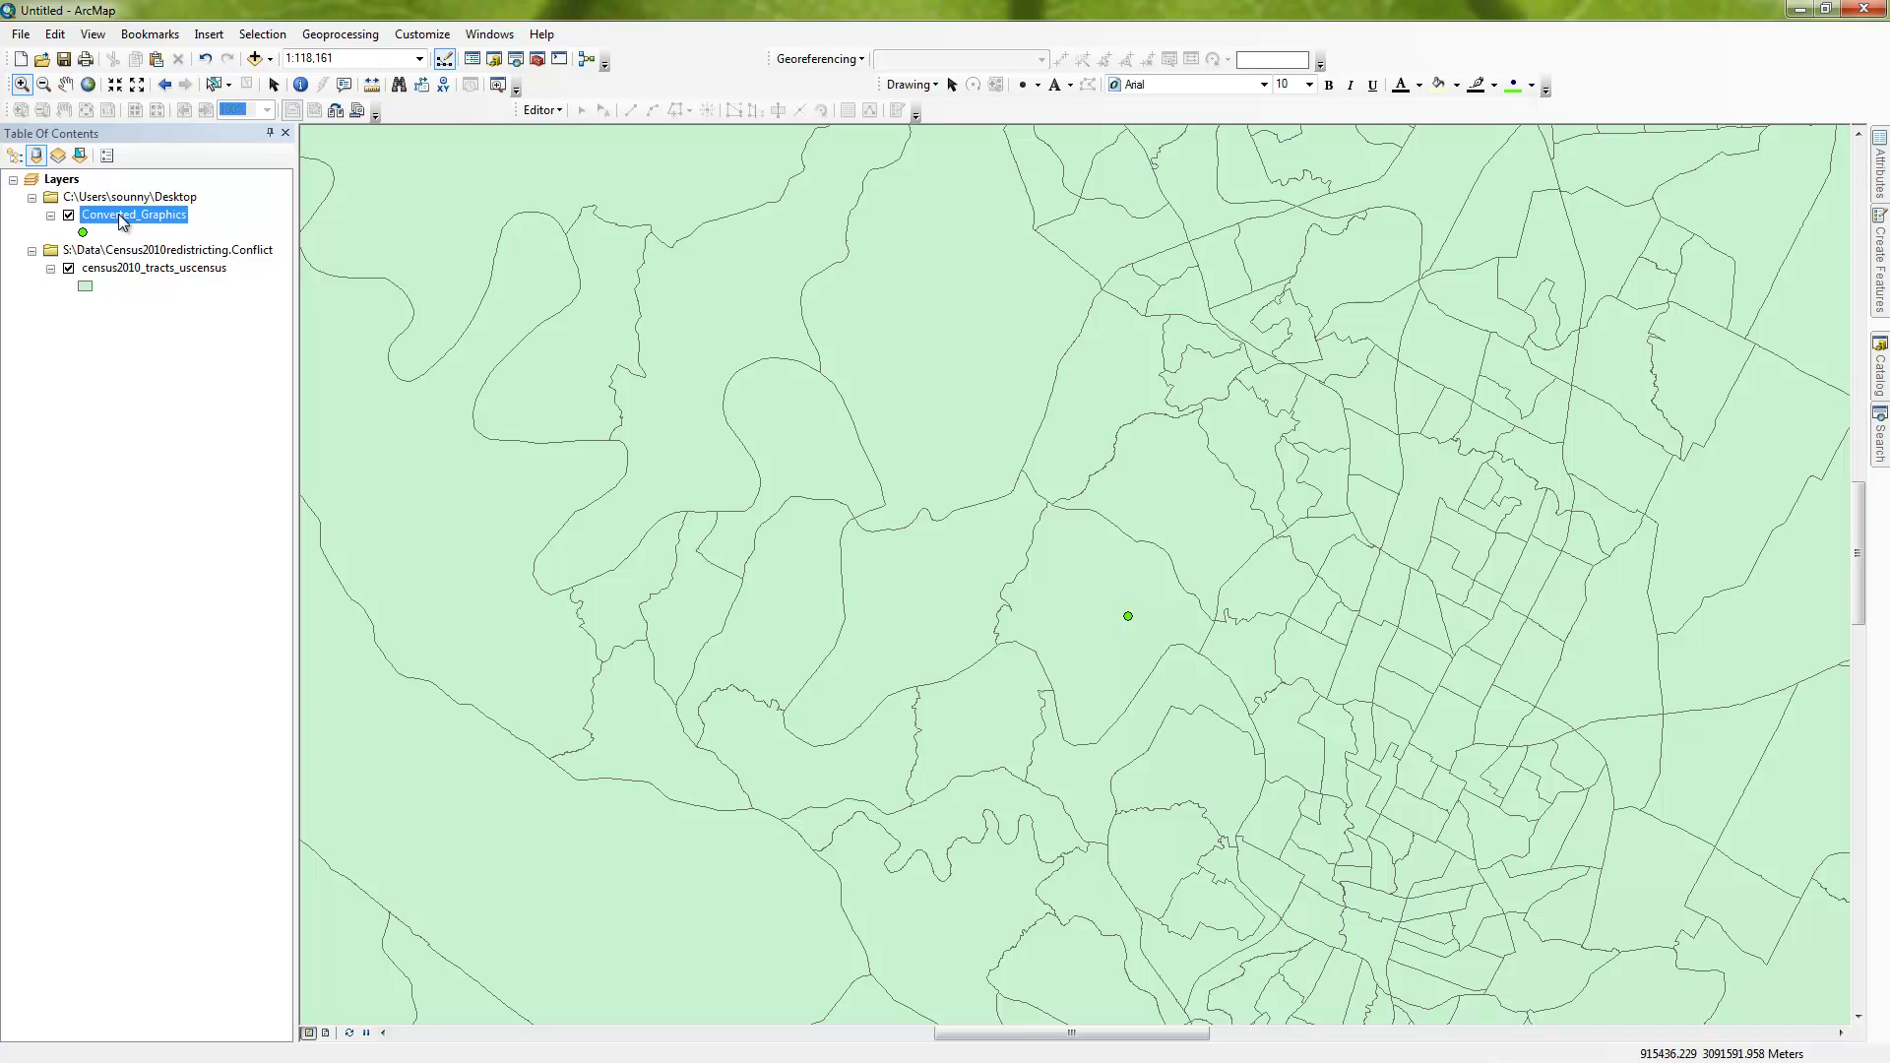
Start Select By Location with census2010_tracts_uscensus as the target layer.
click(276, 38)
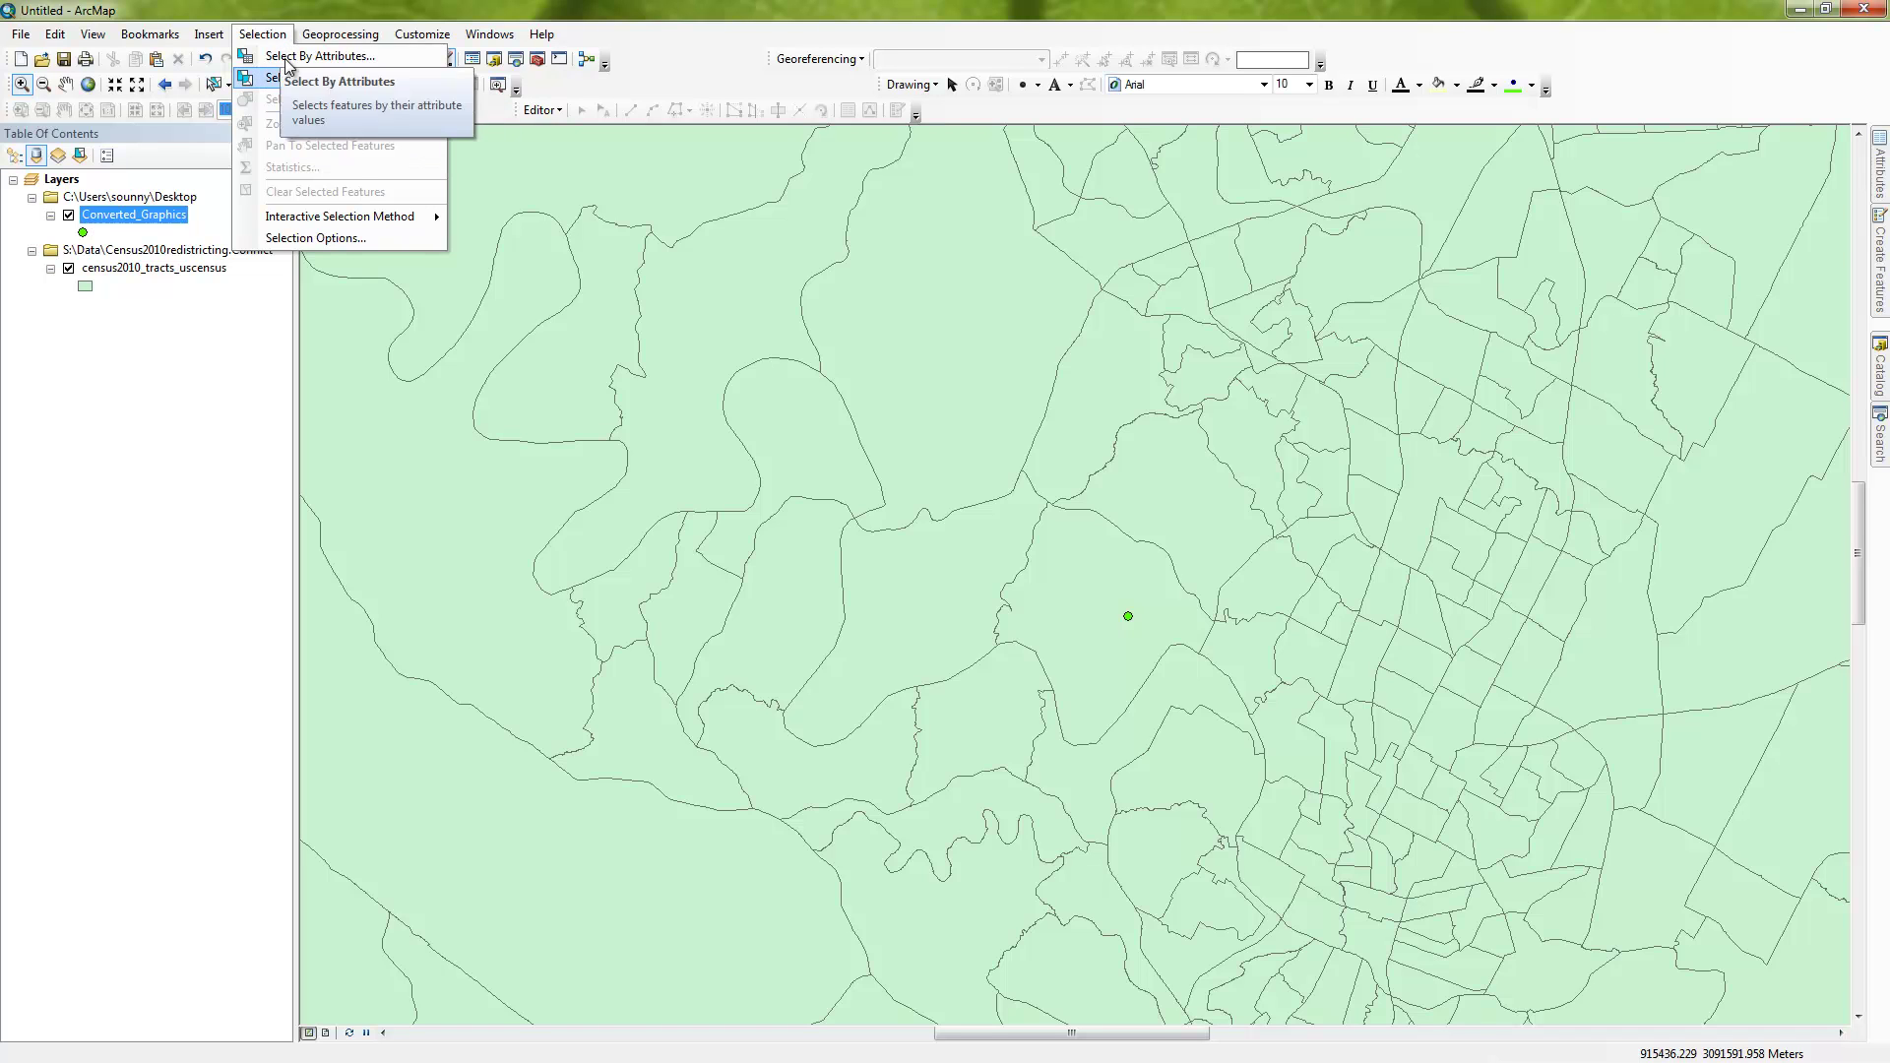
click(300, 80)
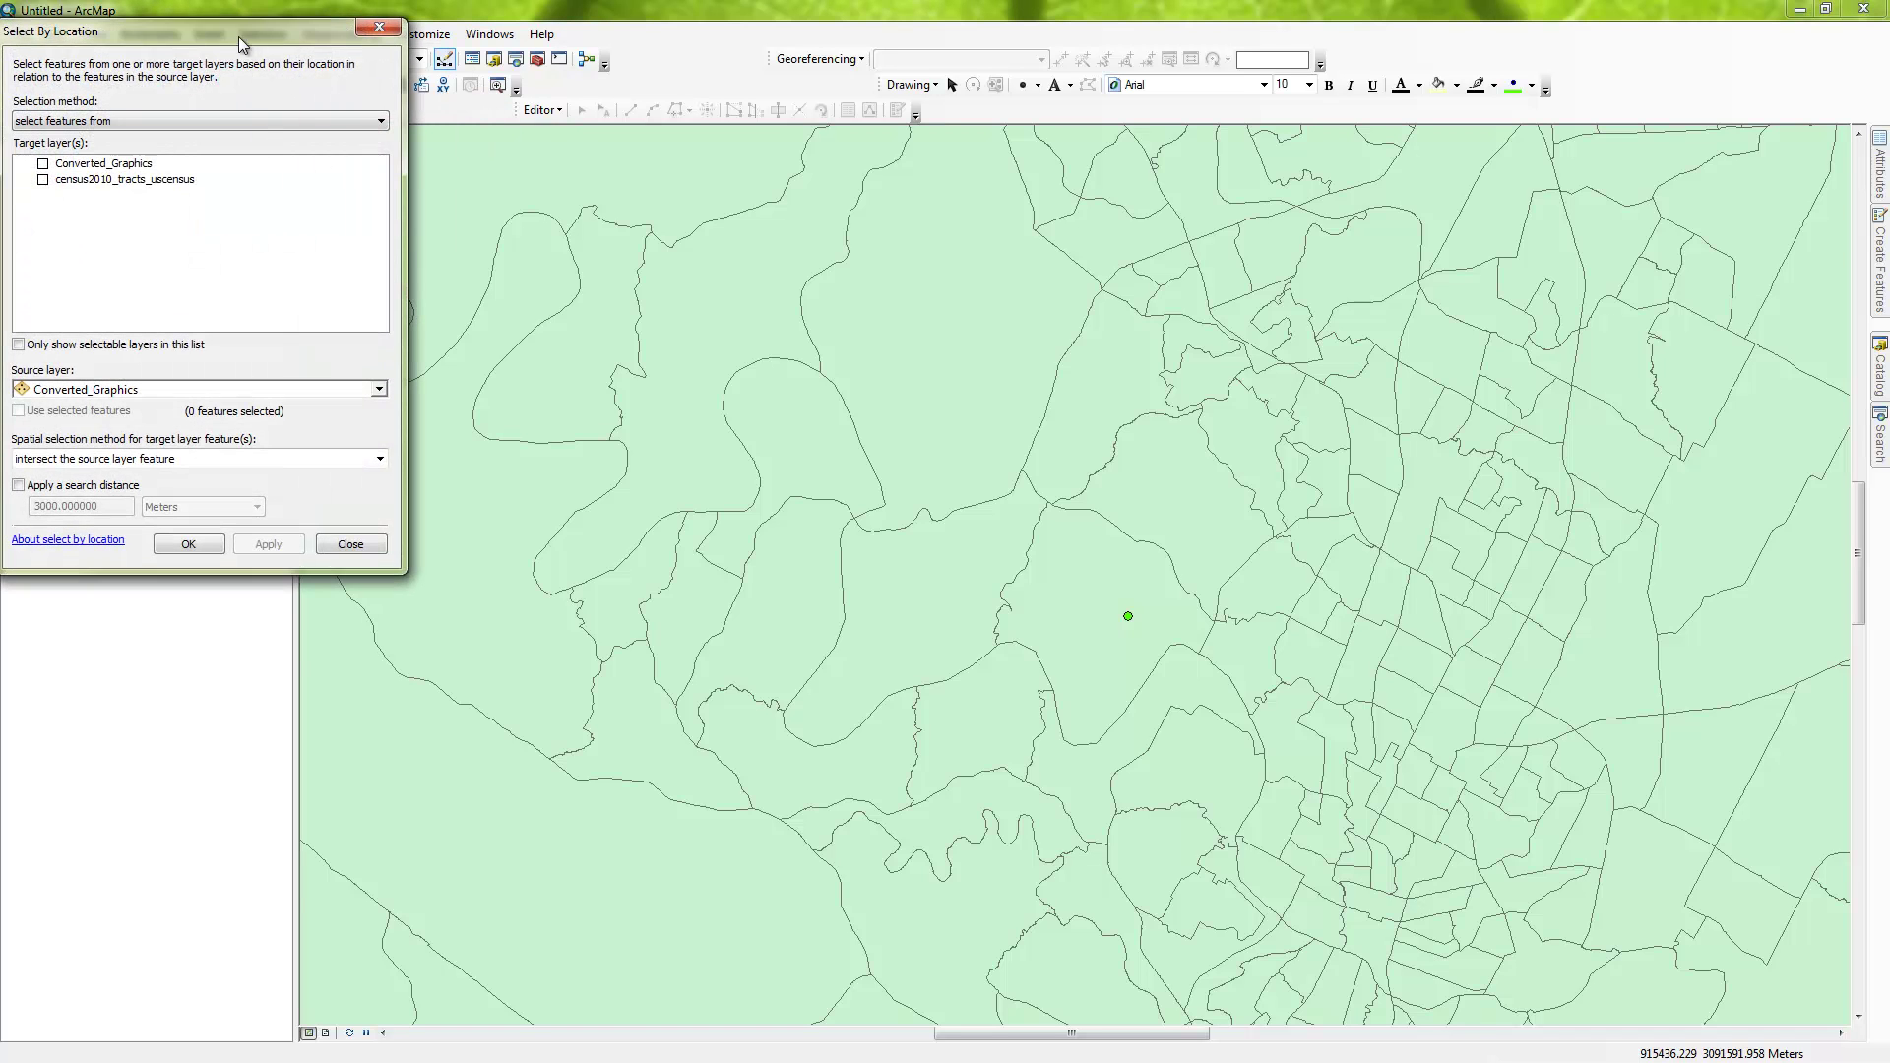
drag(245, 37, 444, 367)
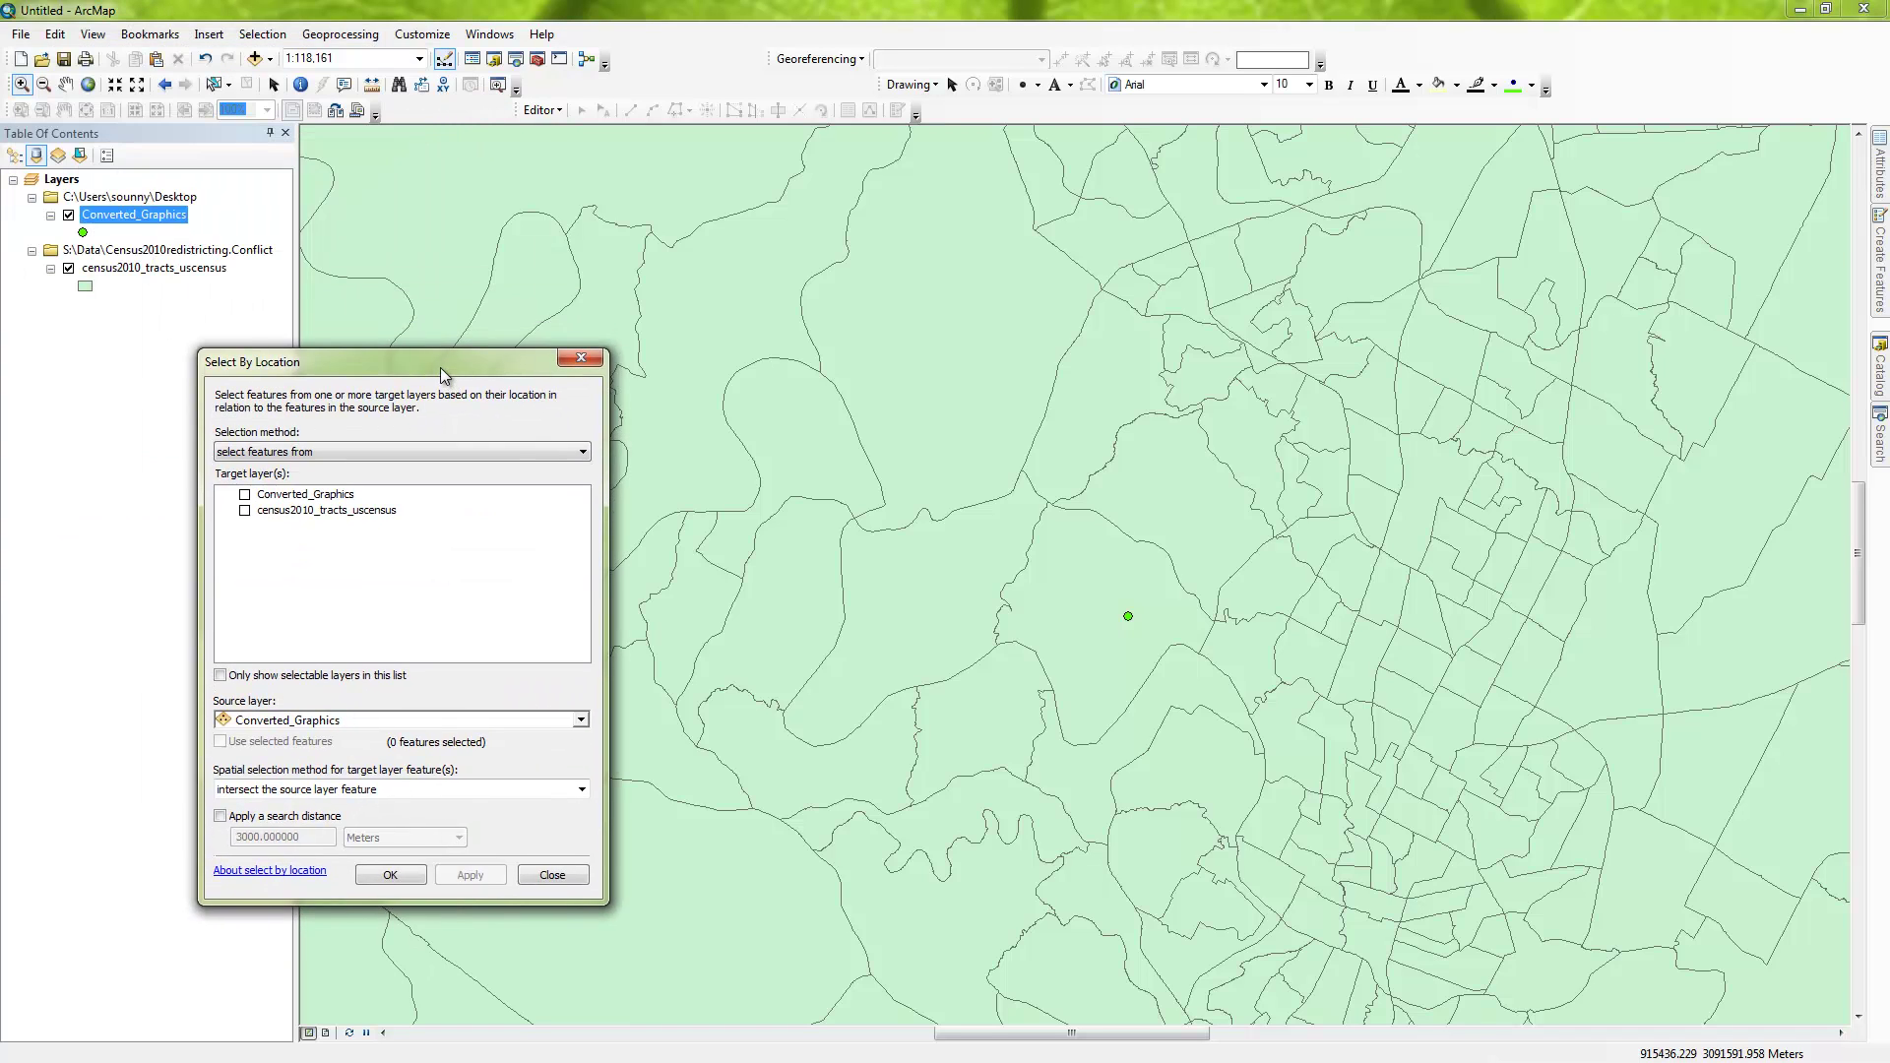
click(353, 511)
click(244, 511)
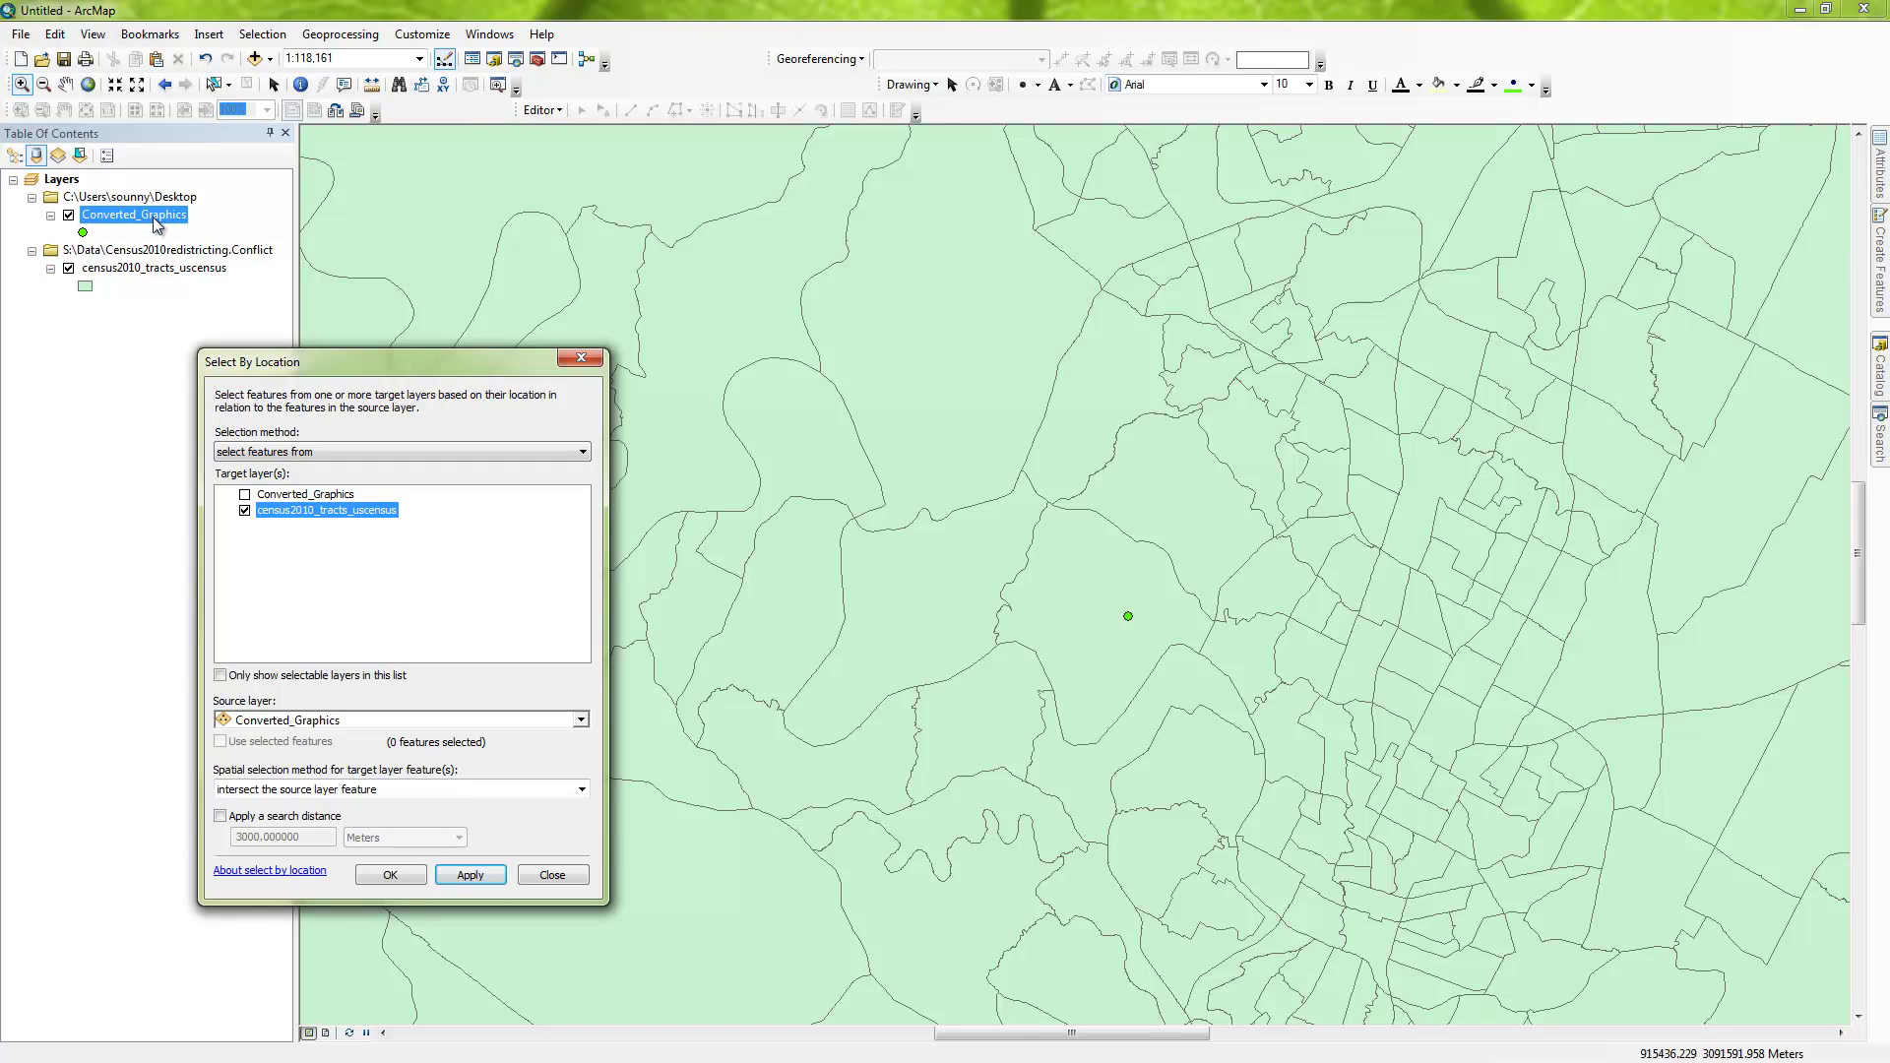
Apply a 3 Miles search distance, selecting 11 tracts around the point.
click(248, 823)
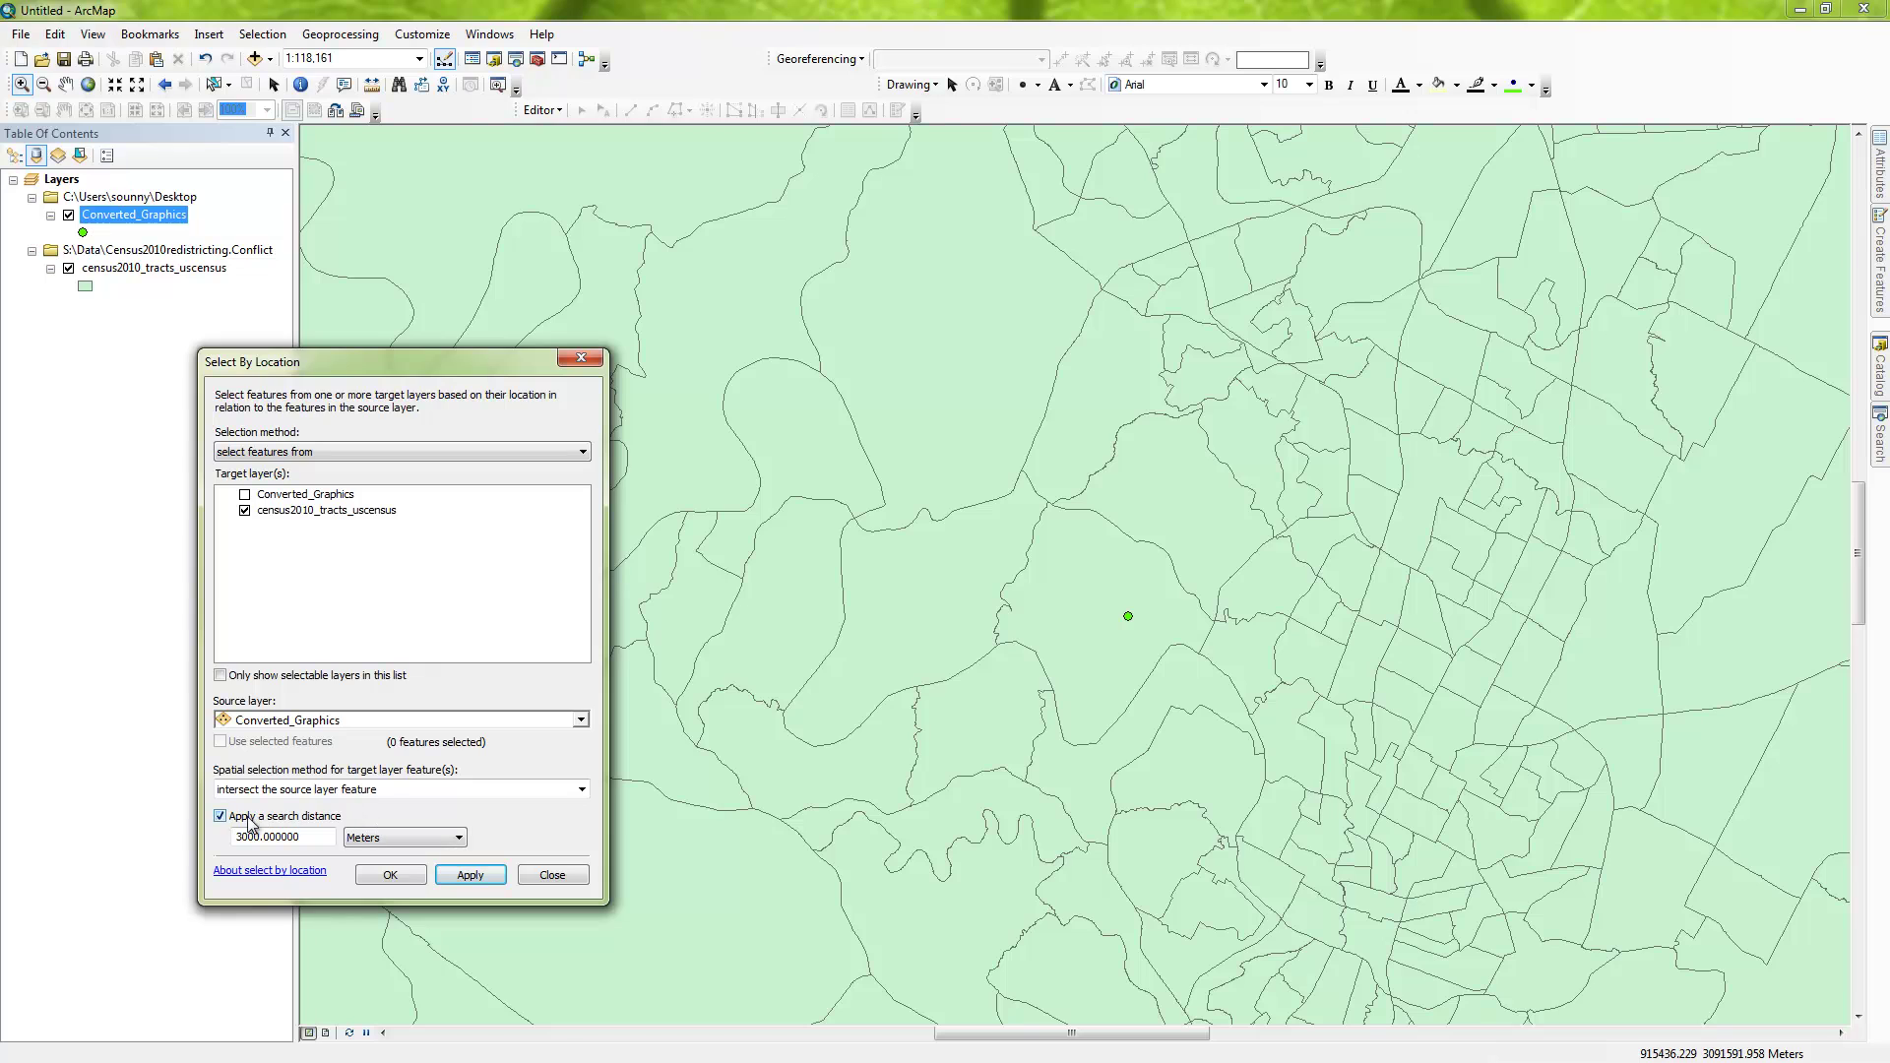
click(374, 836)
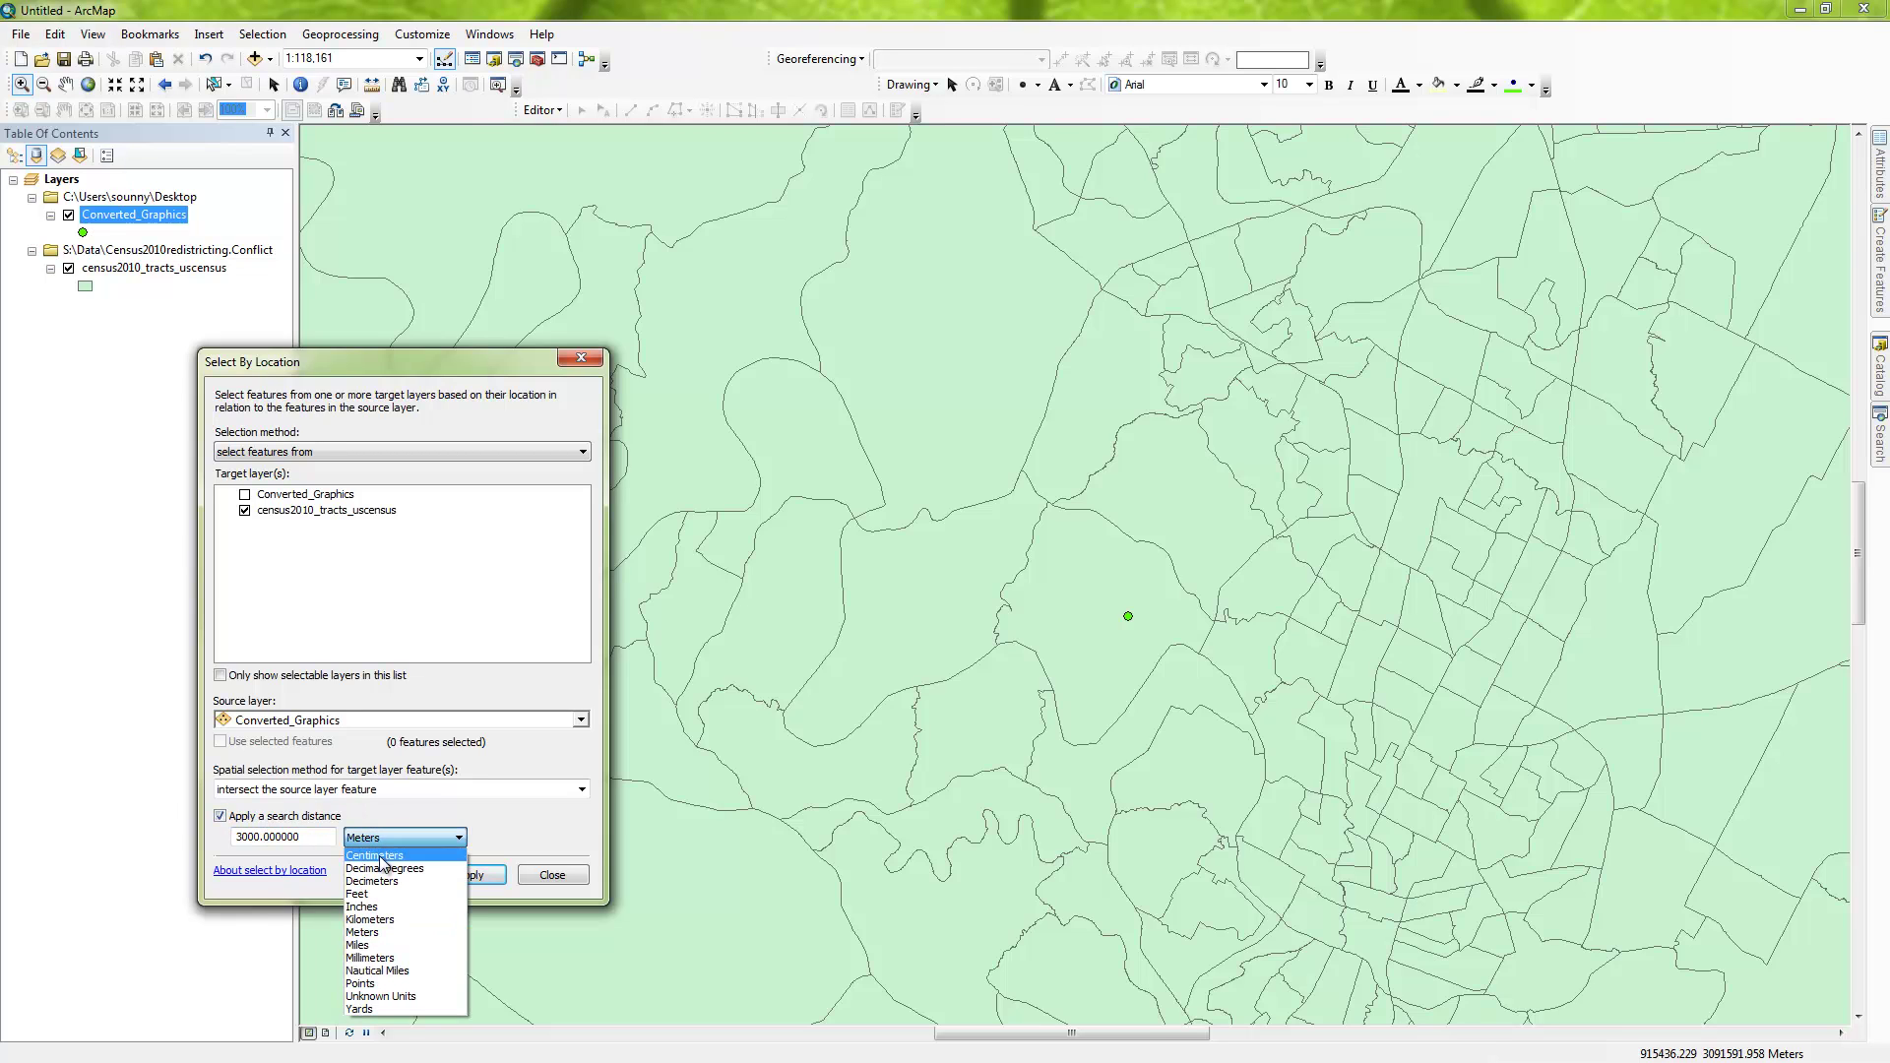
click(394, 947)
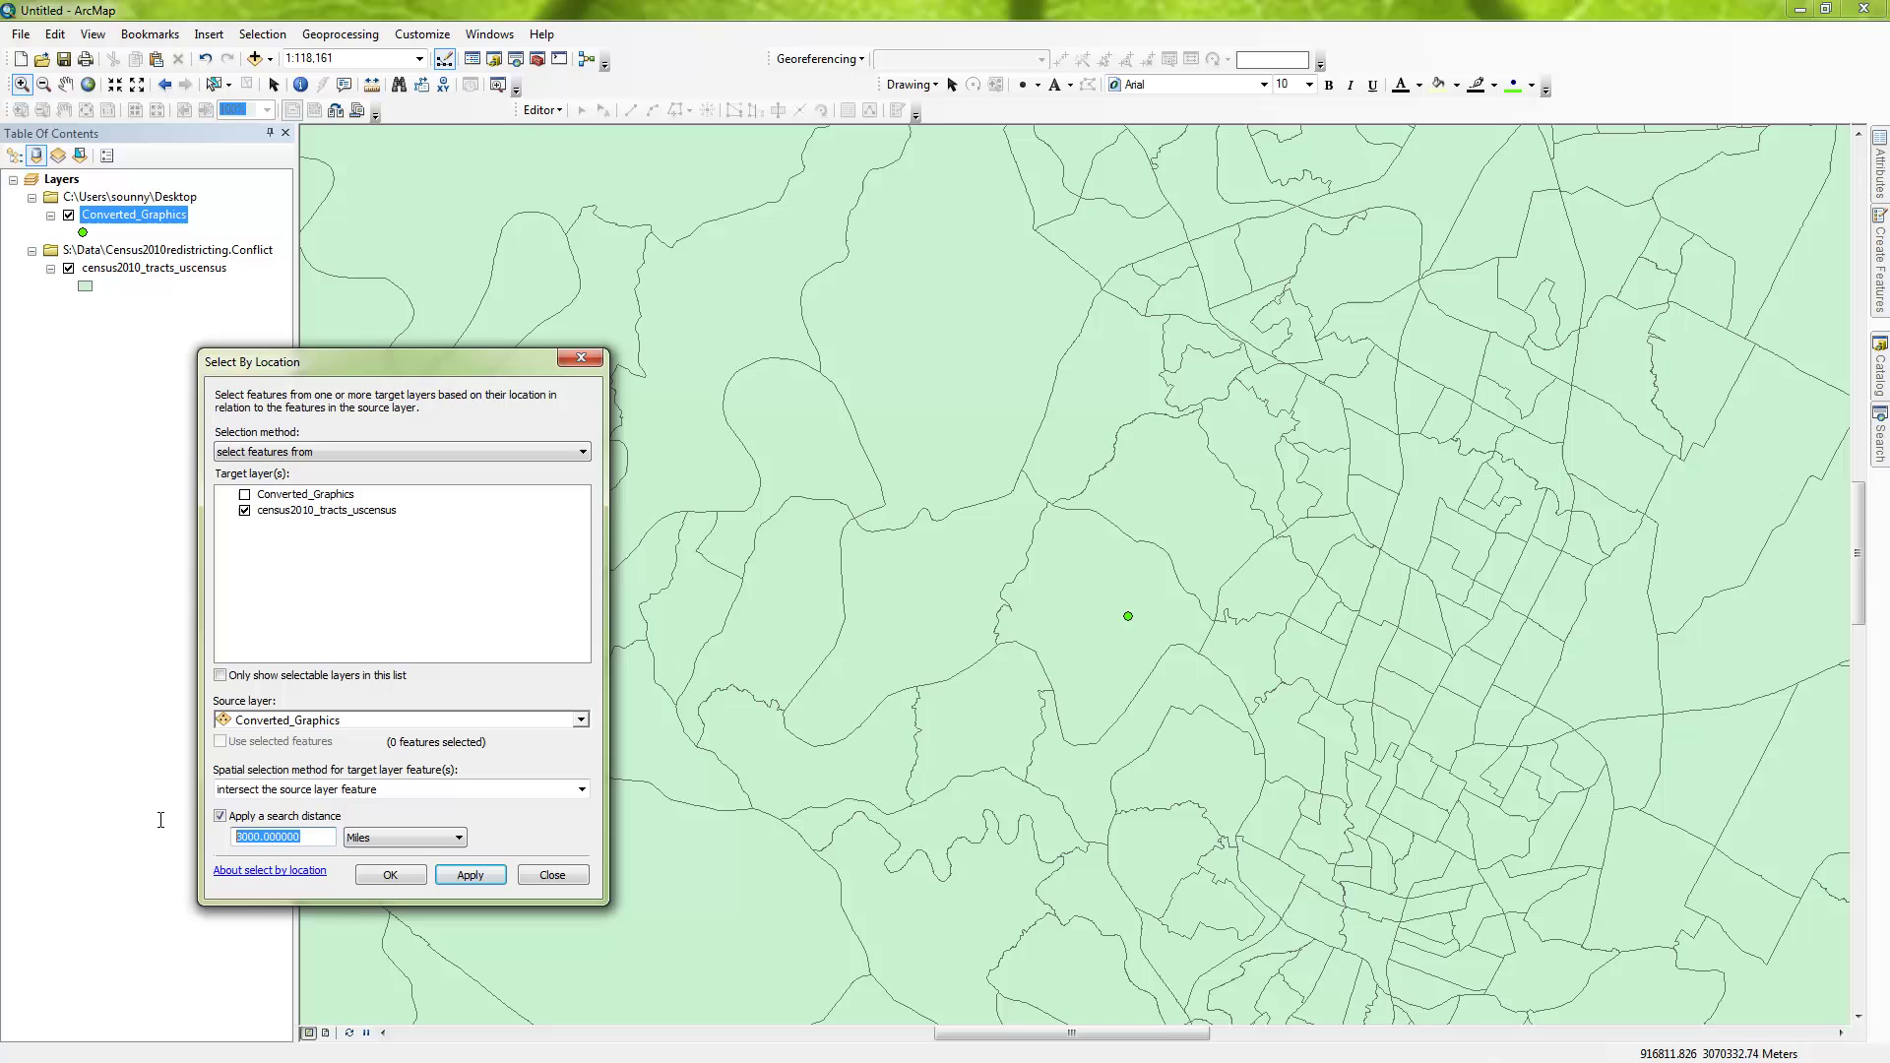
text(3)
click(476, 880)
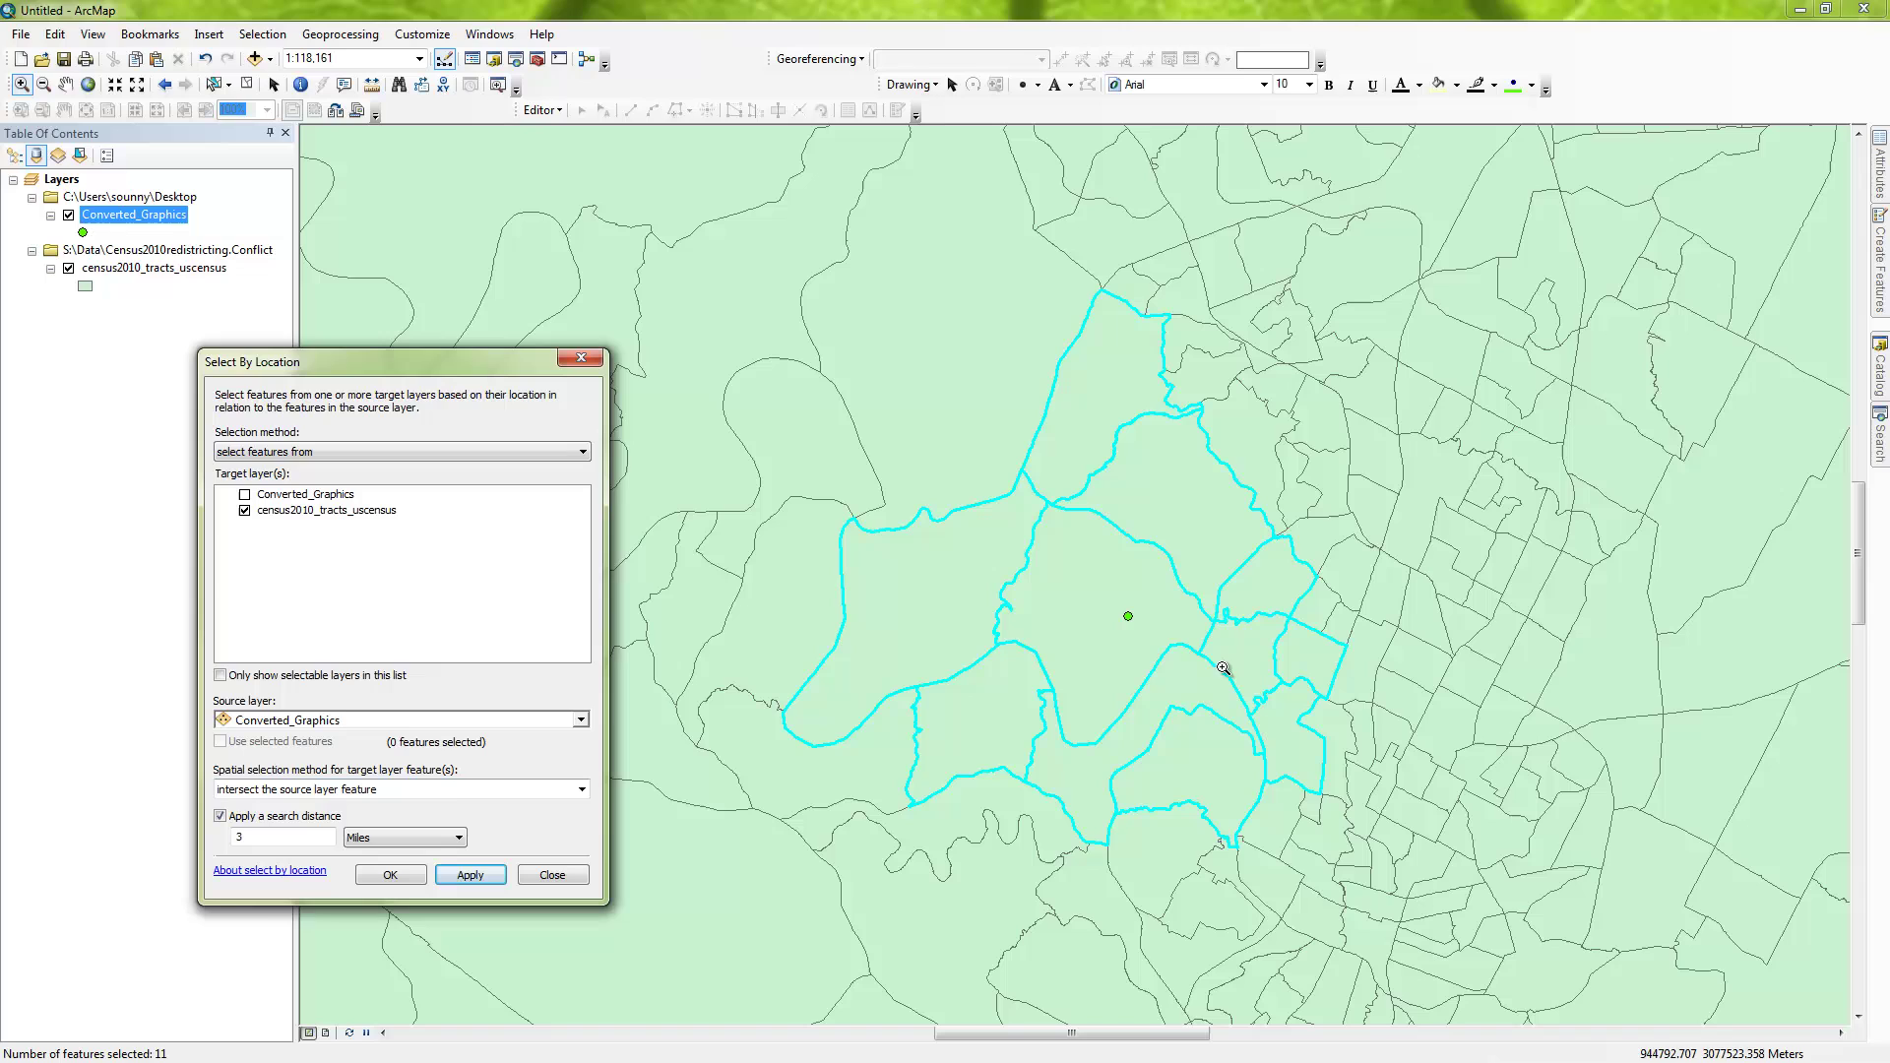
Keep the intersect method, close the dialog, and make census2010_tracts_uscensus current.
click(582, 789)
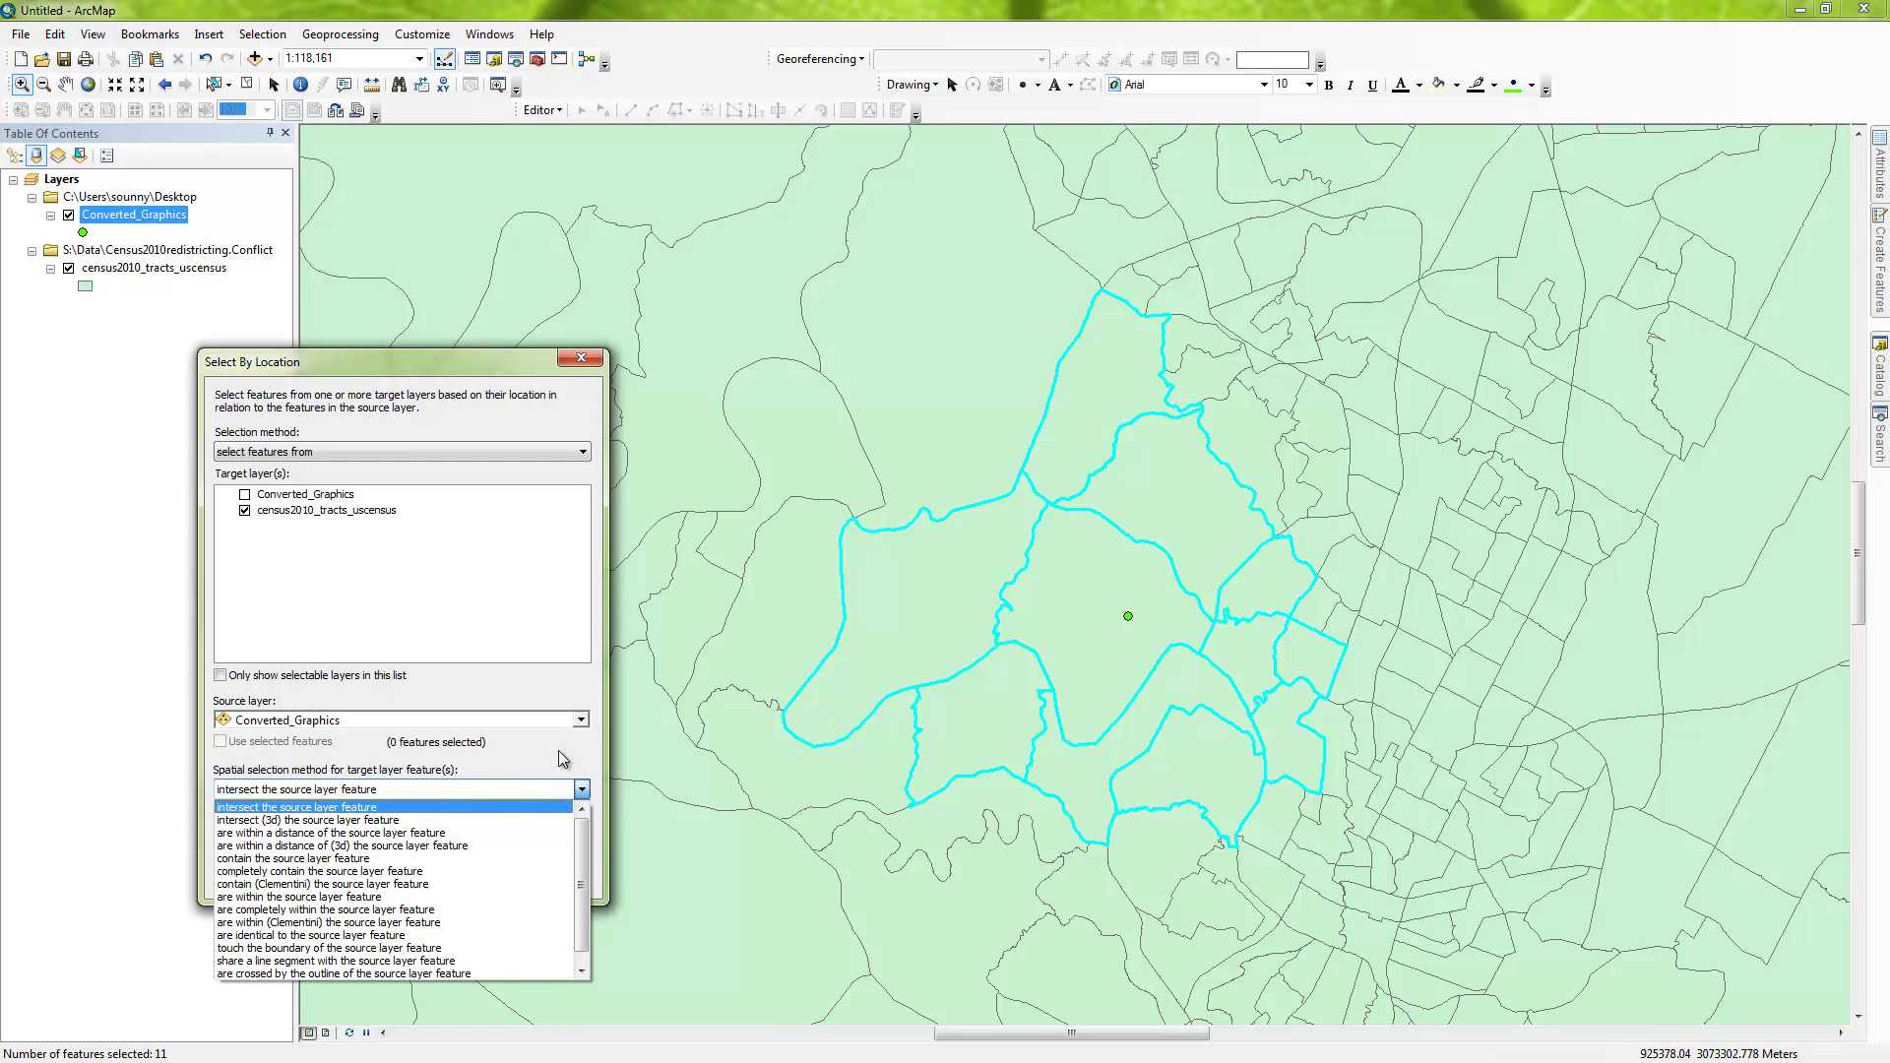
click(361, 808)
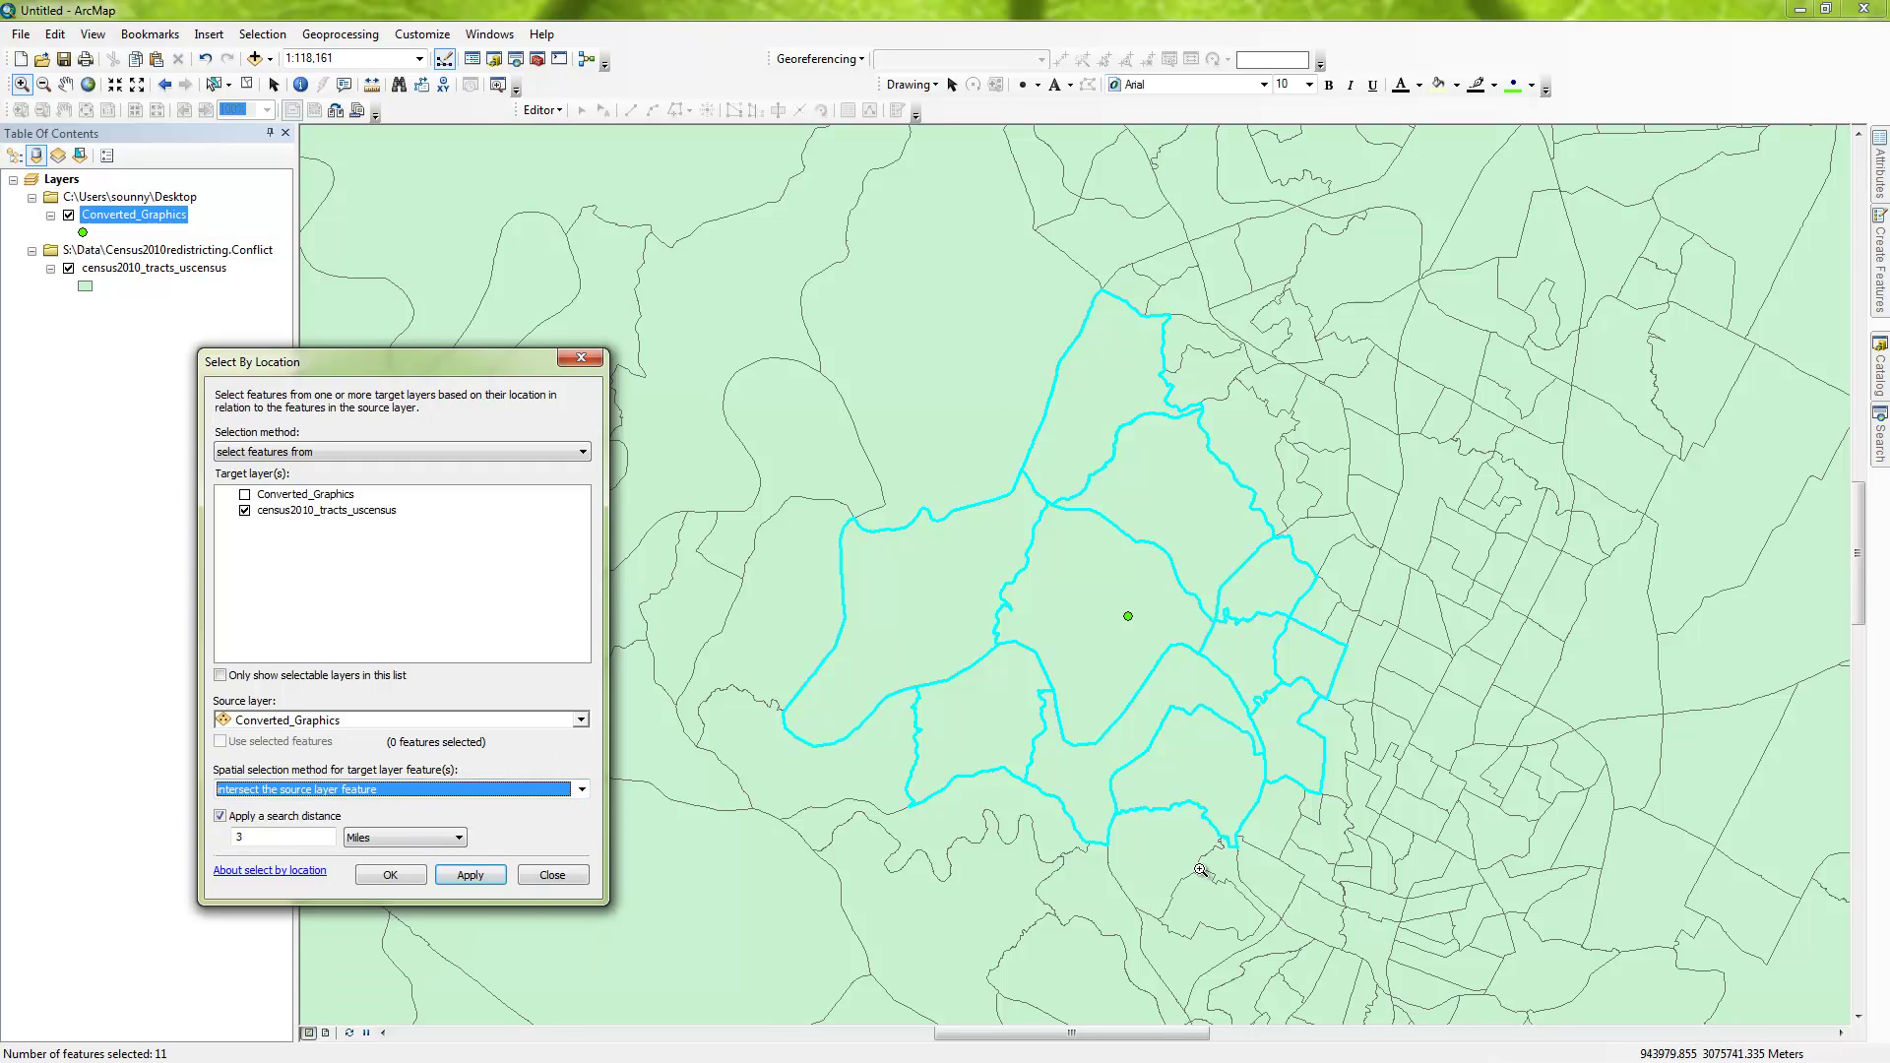
click(582, 358)
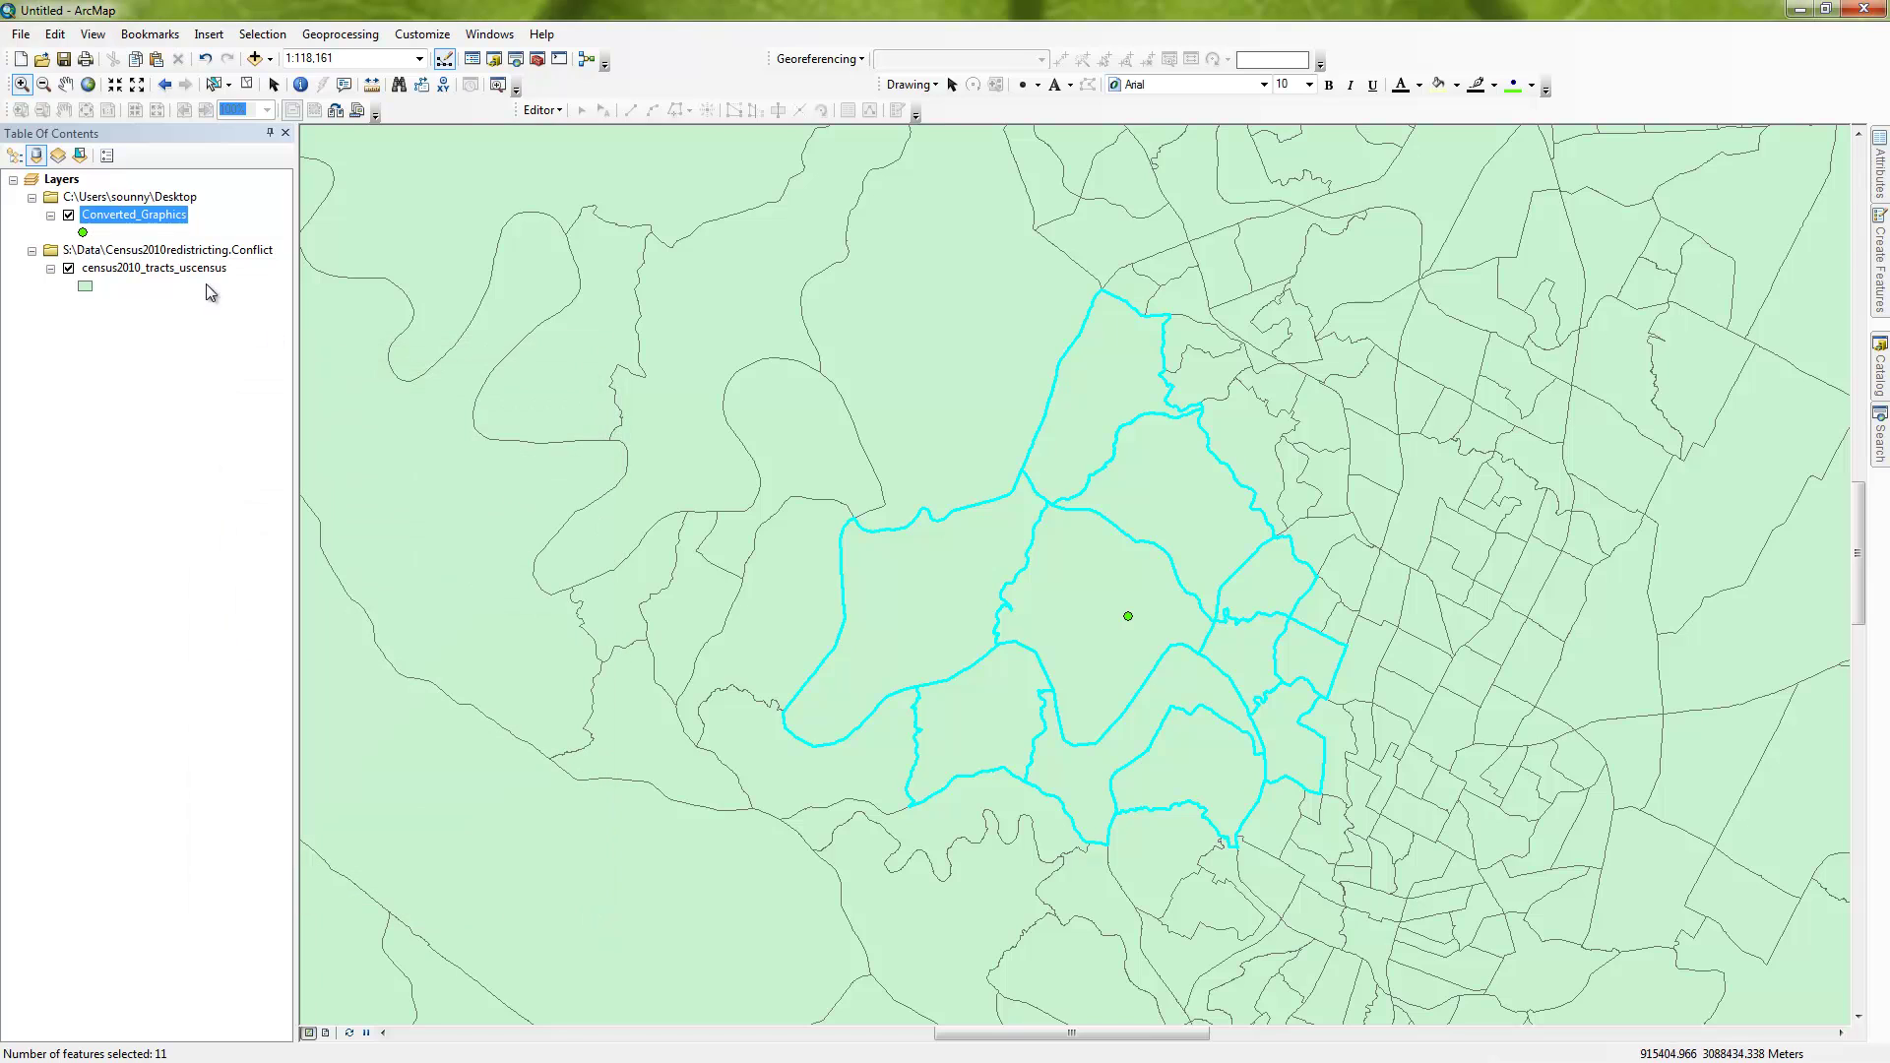
click(196, 272)
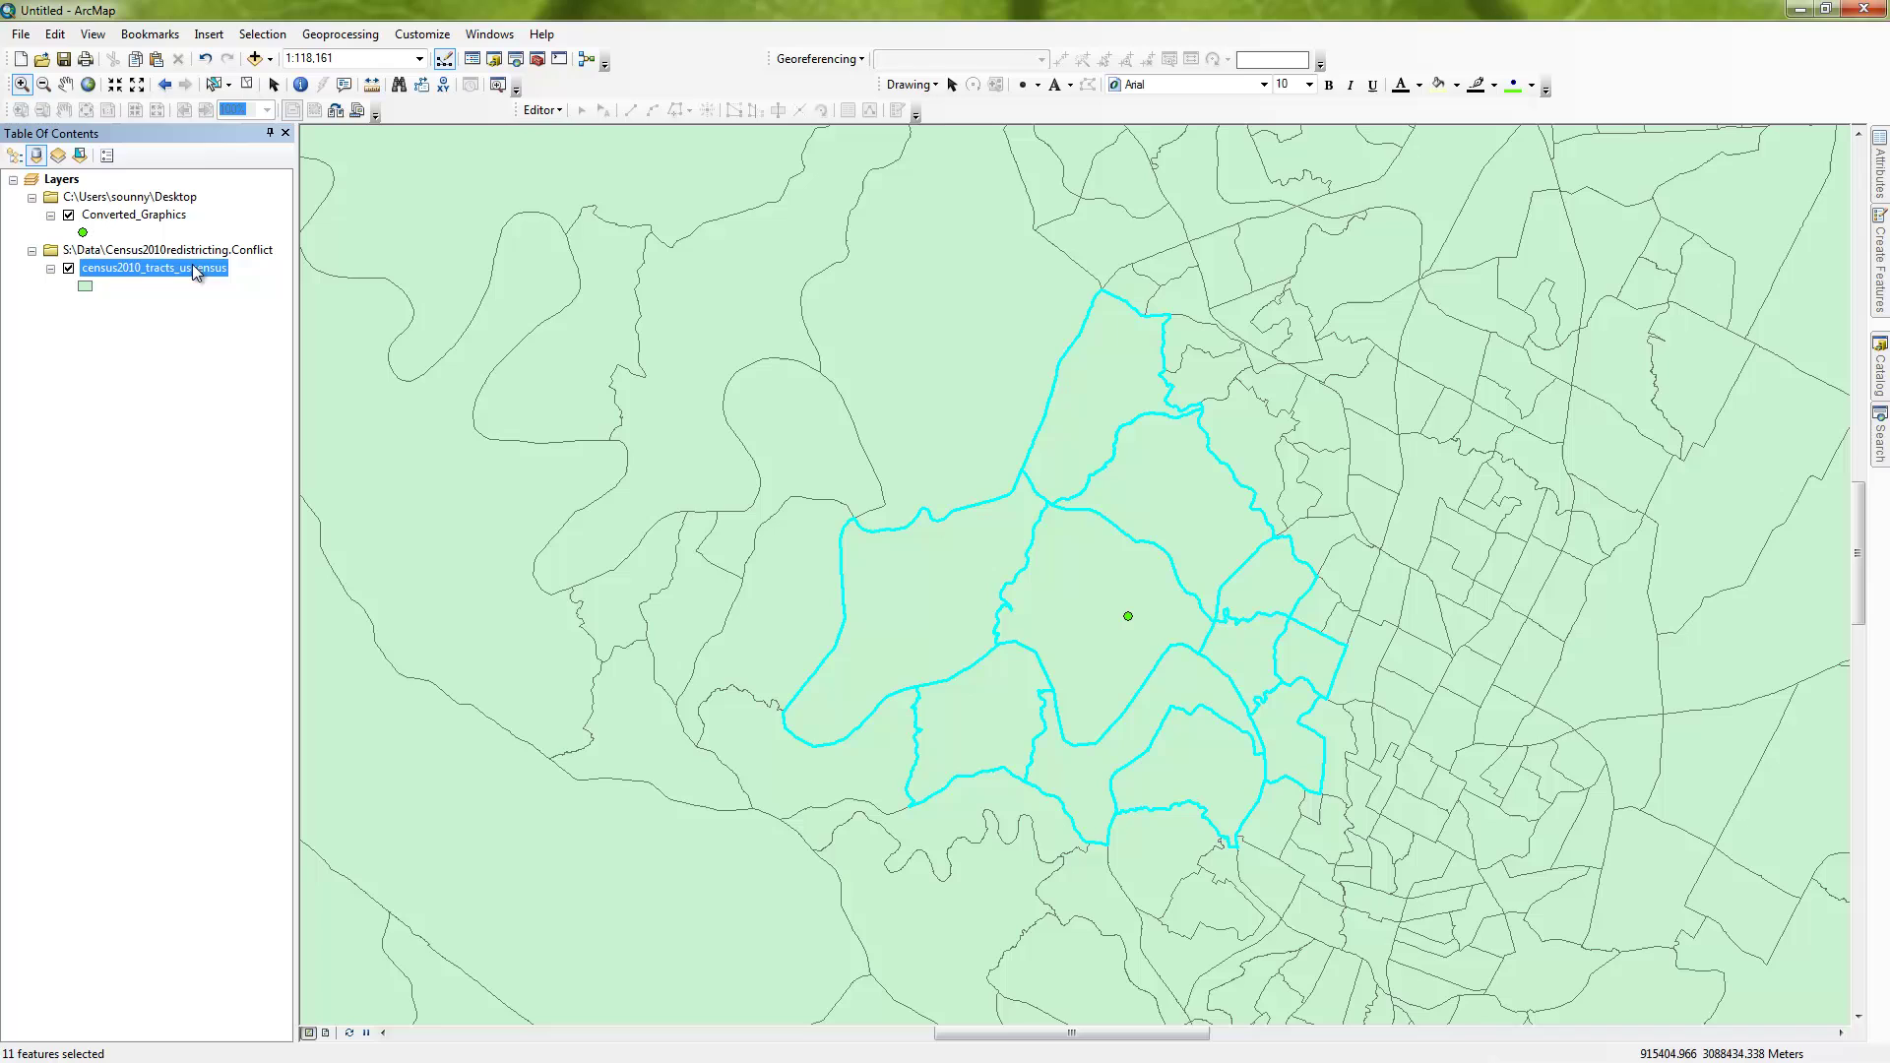
Export the selected tracts to Export_Output.shp and add it to the map.
right_click(163, 272)
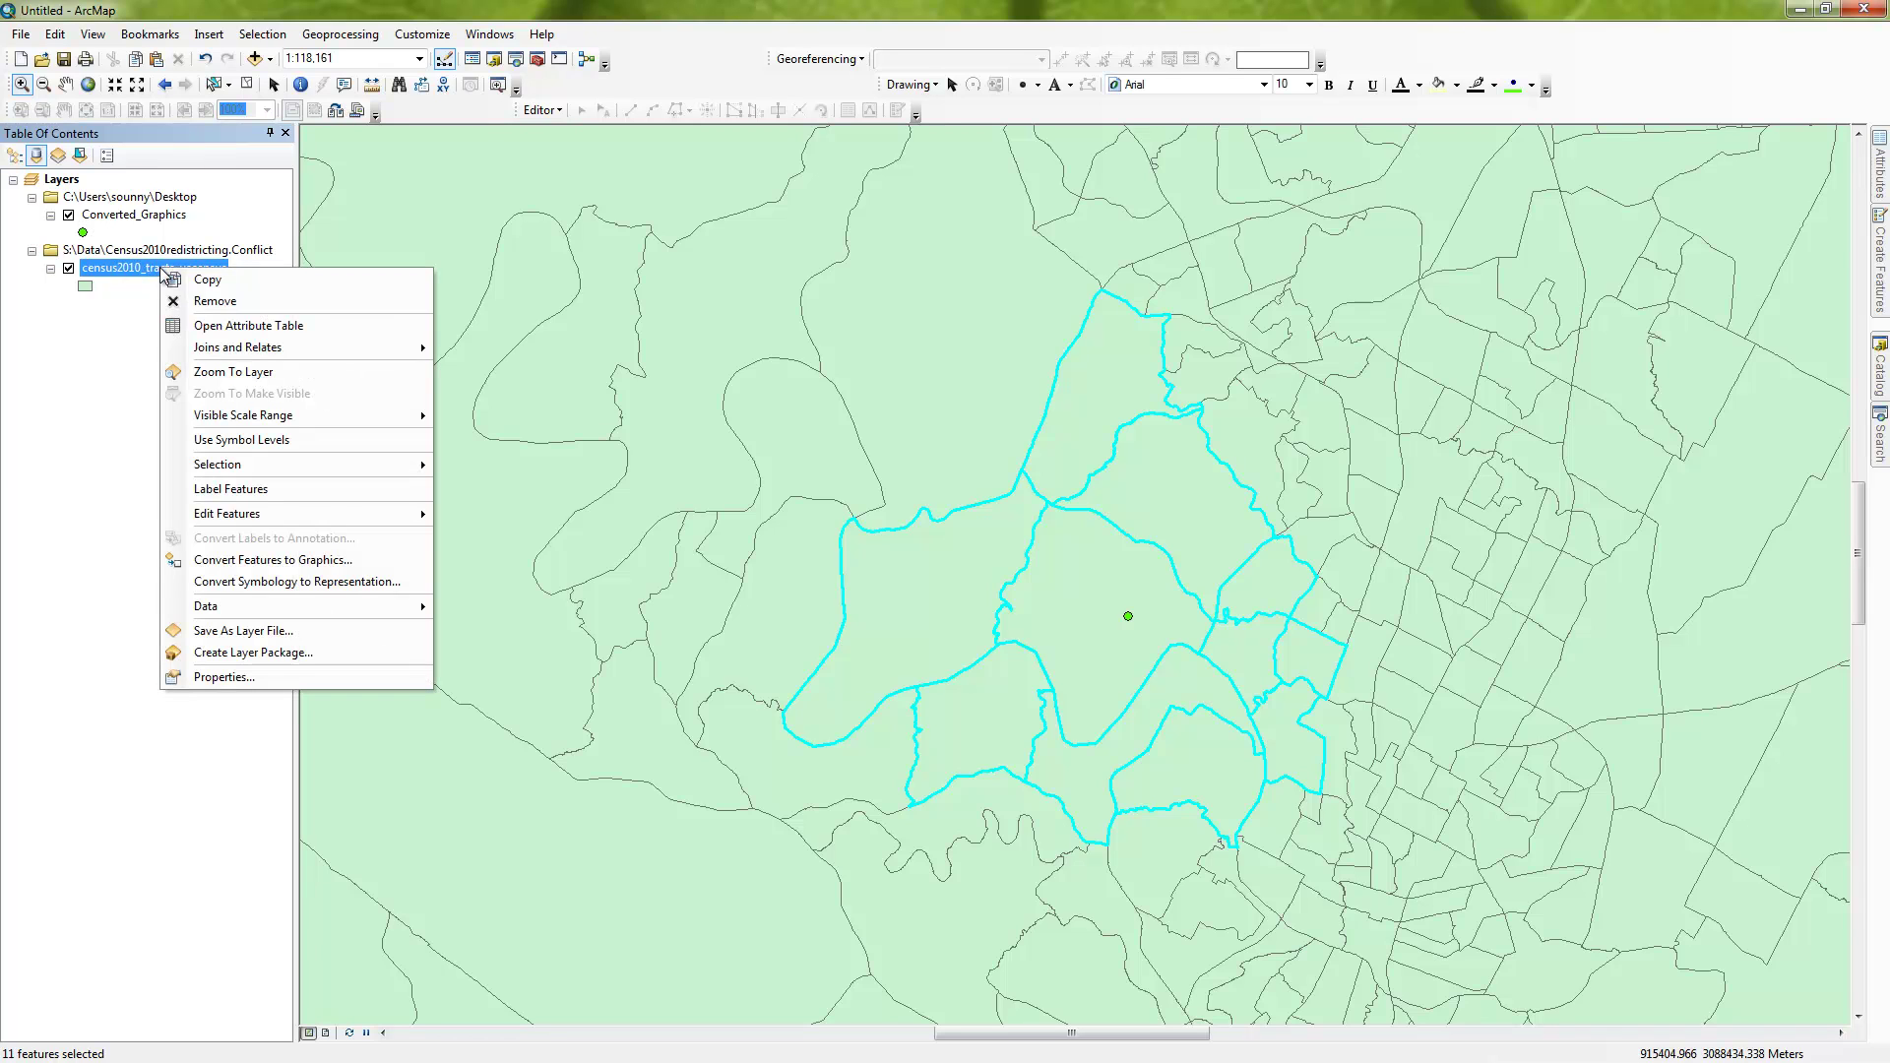
mouse_move(253, 605)
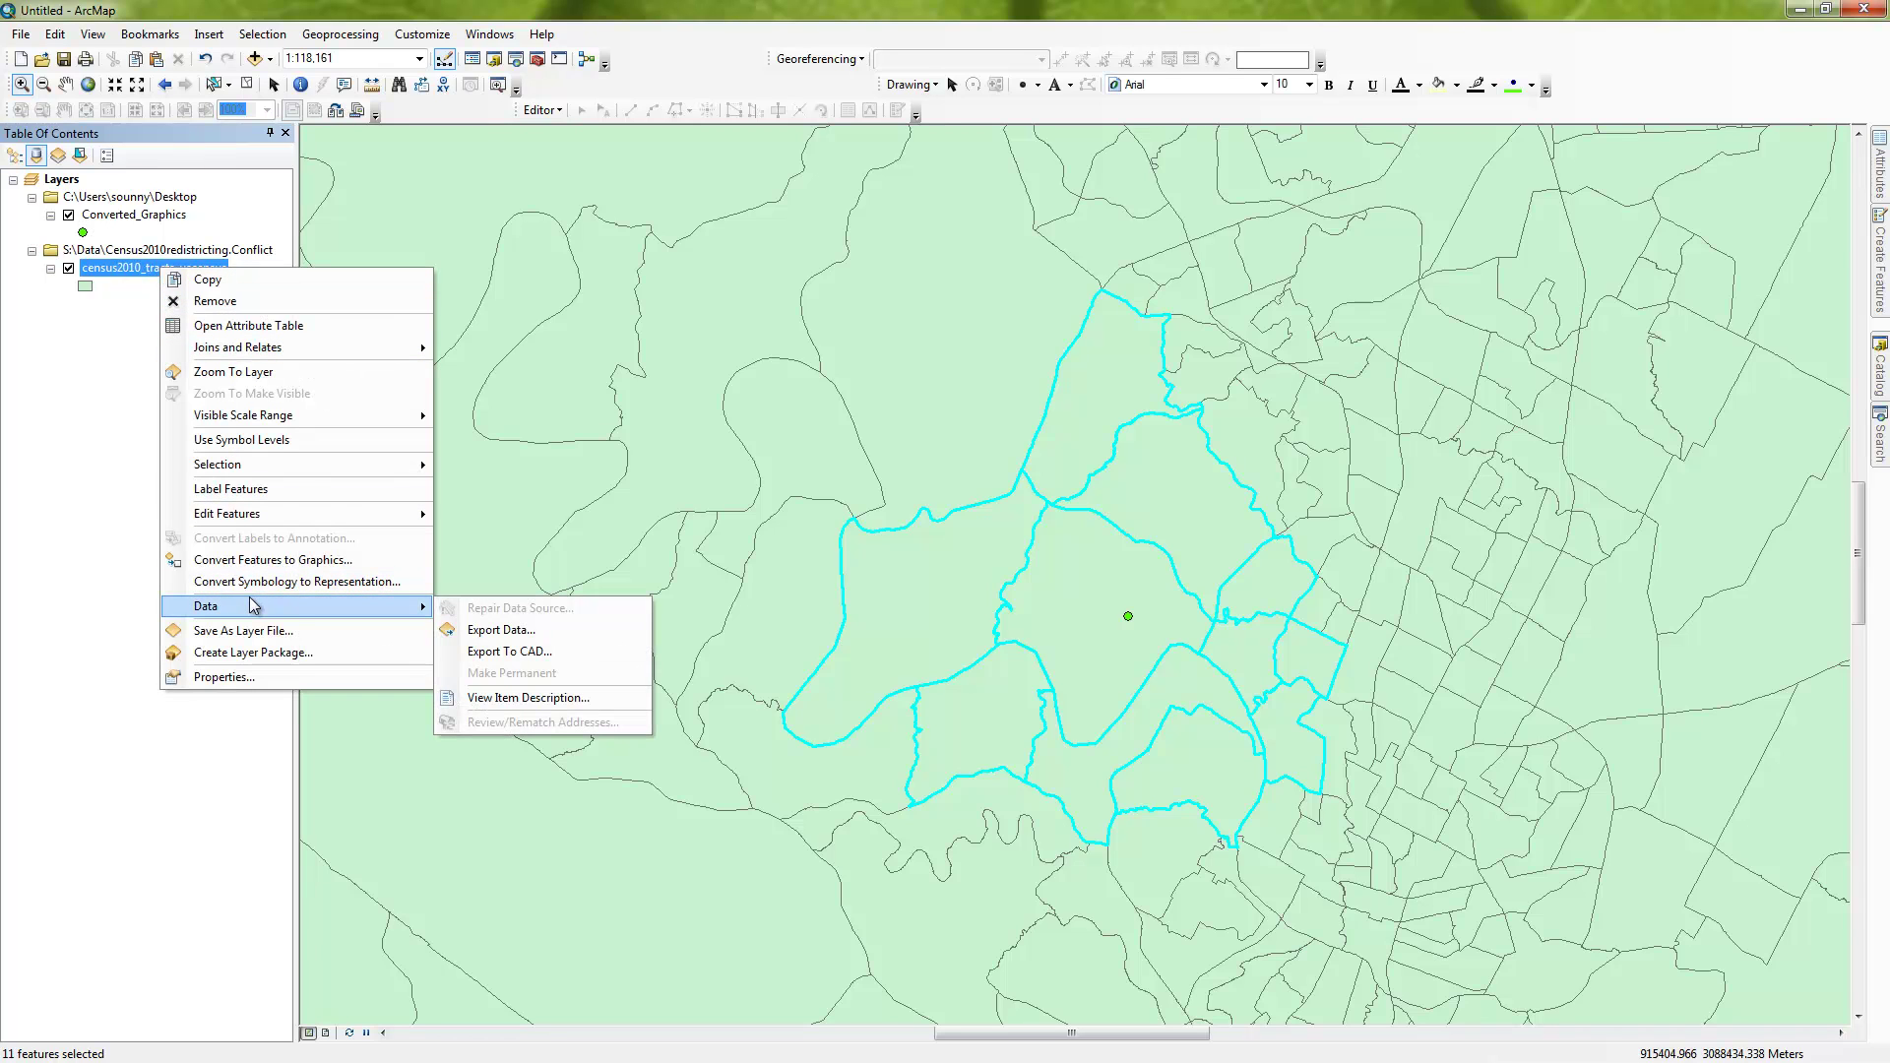
click(502, 630)
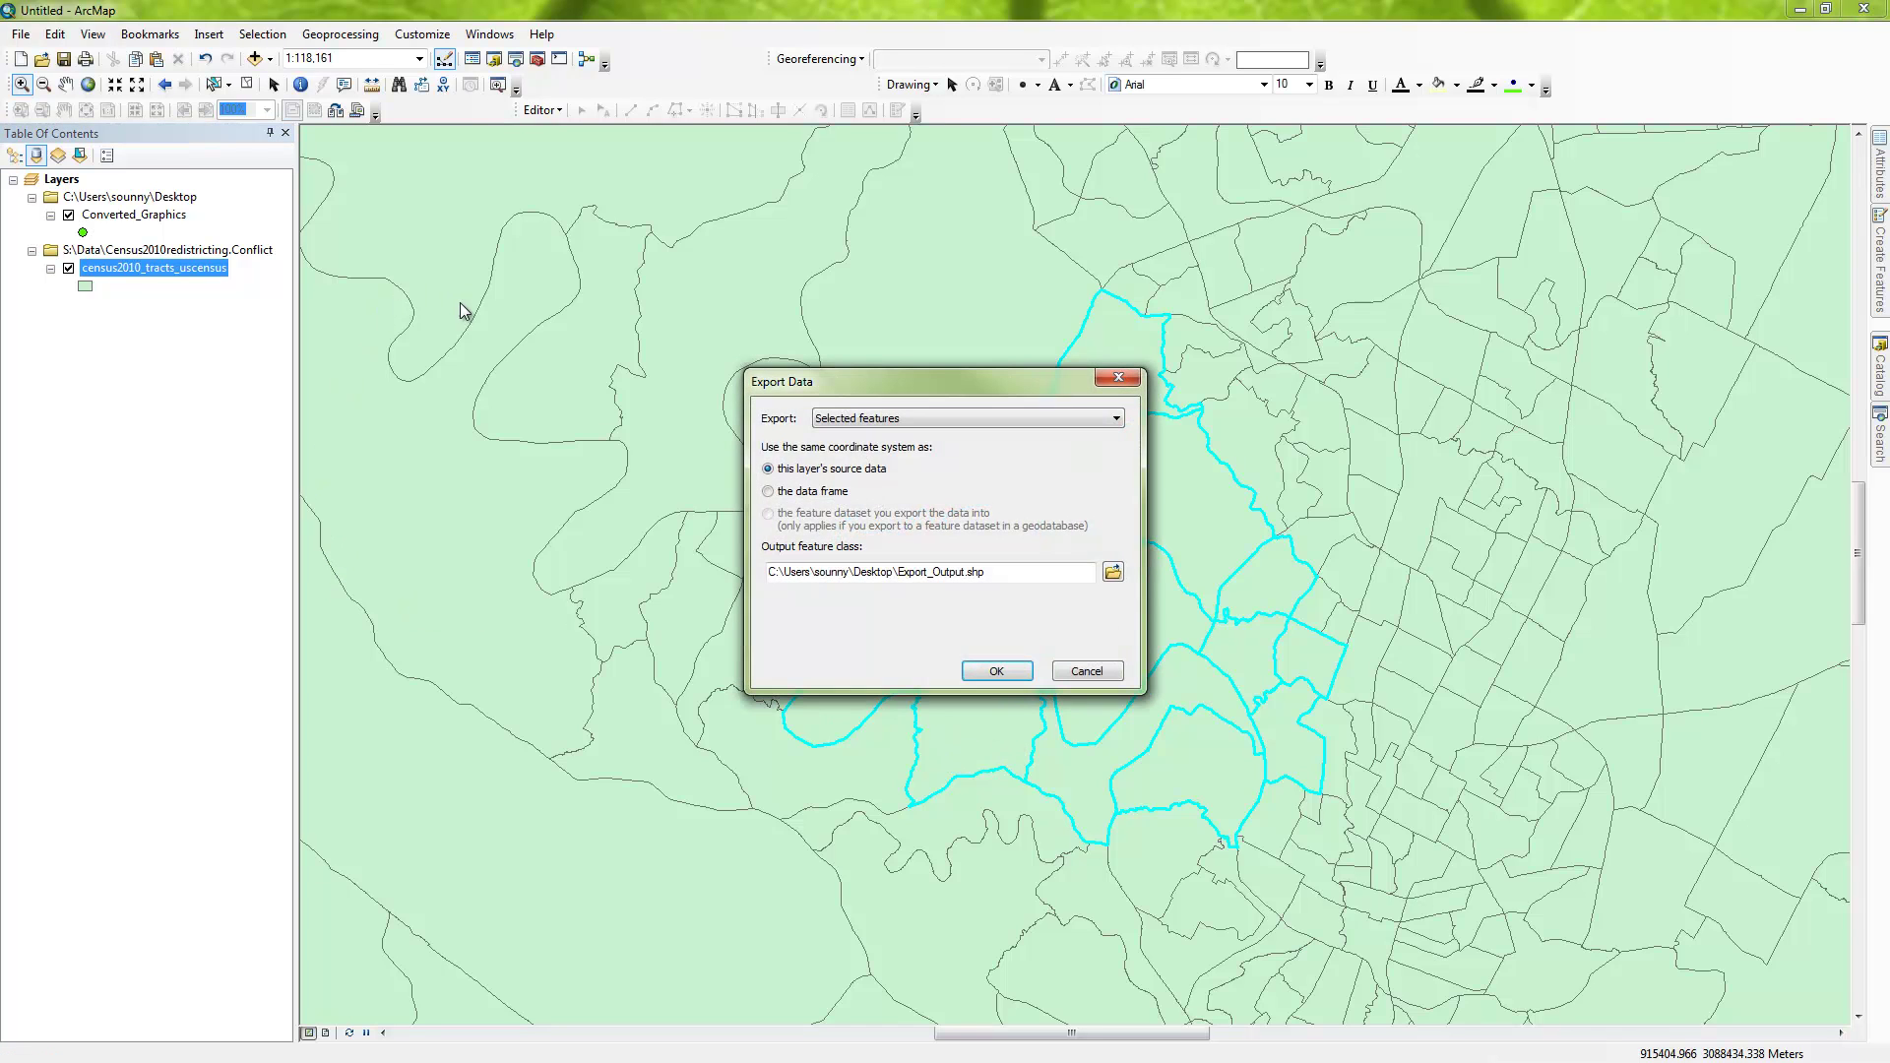
drag(918, 380, 585, 196)
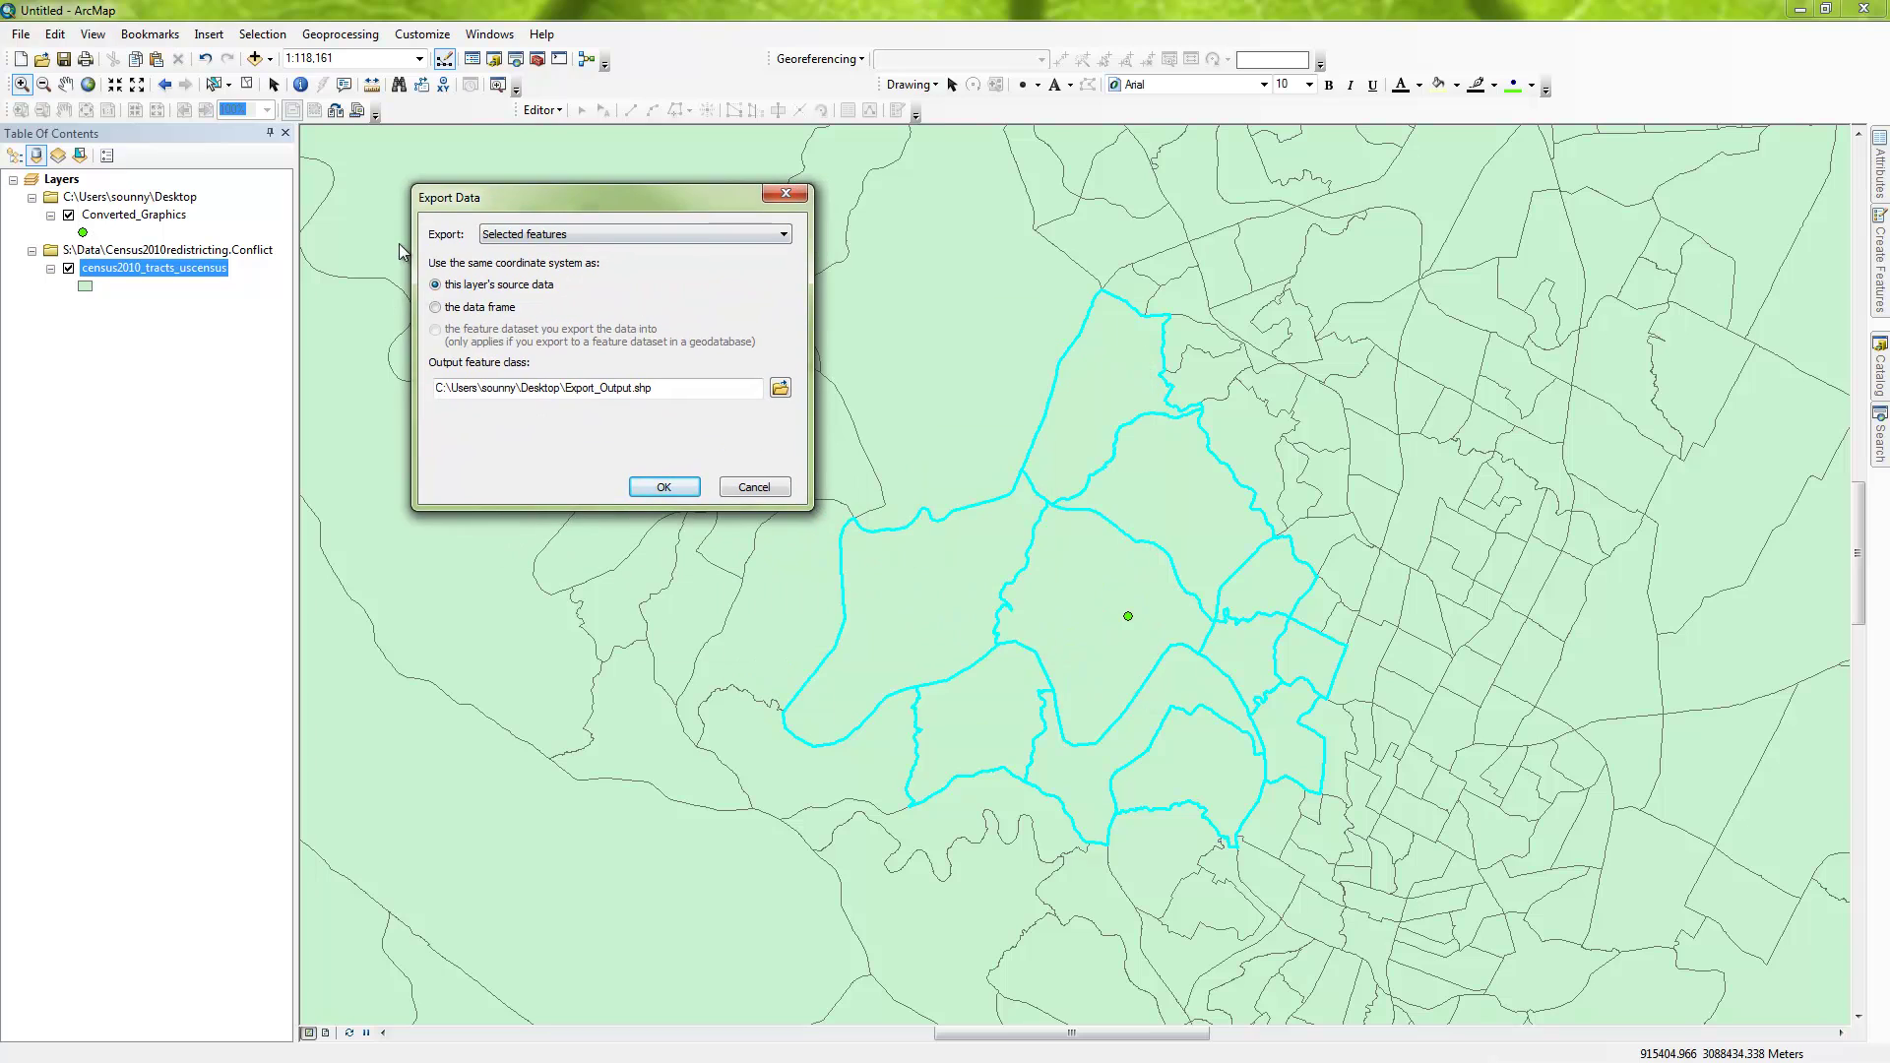
click(782, 389)
click(792, 476)
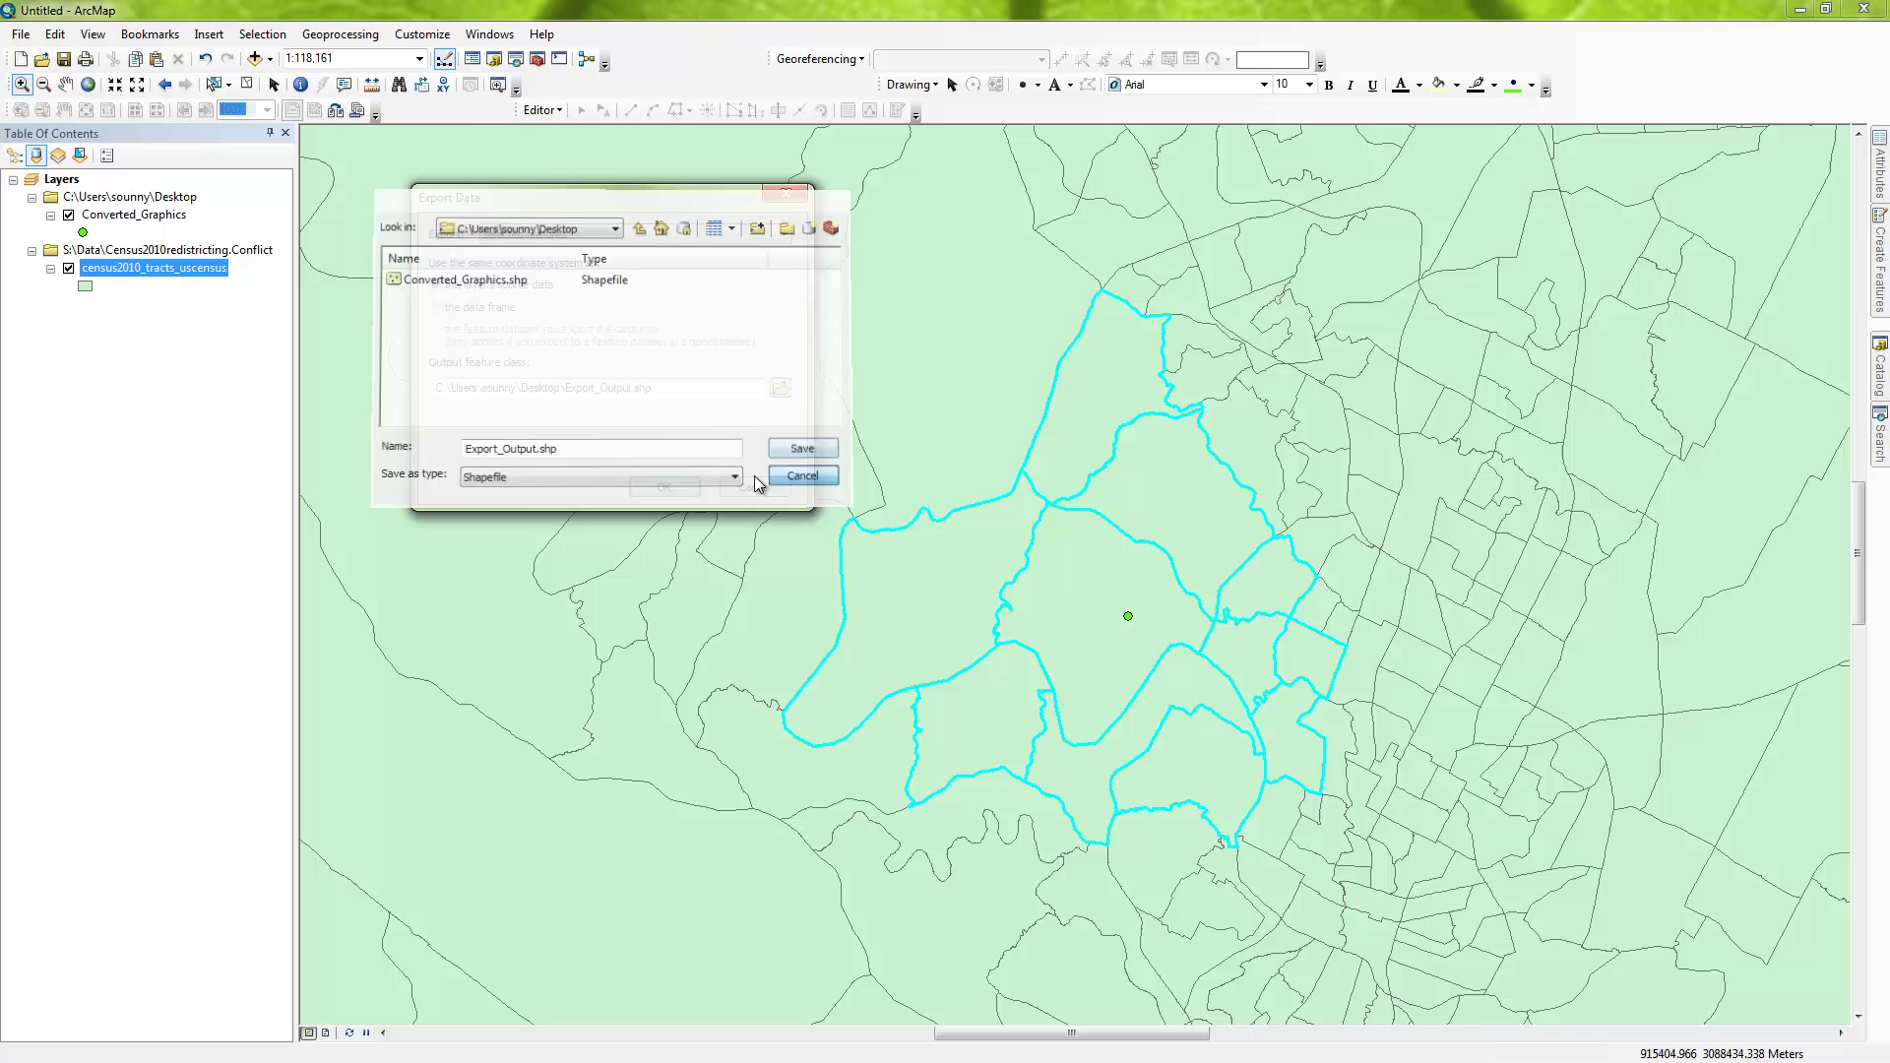
click(661, 487)
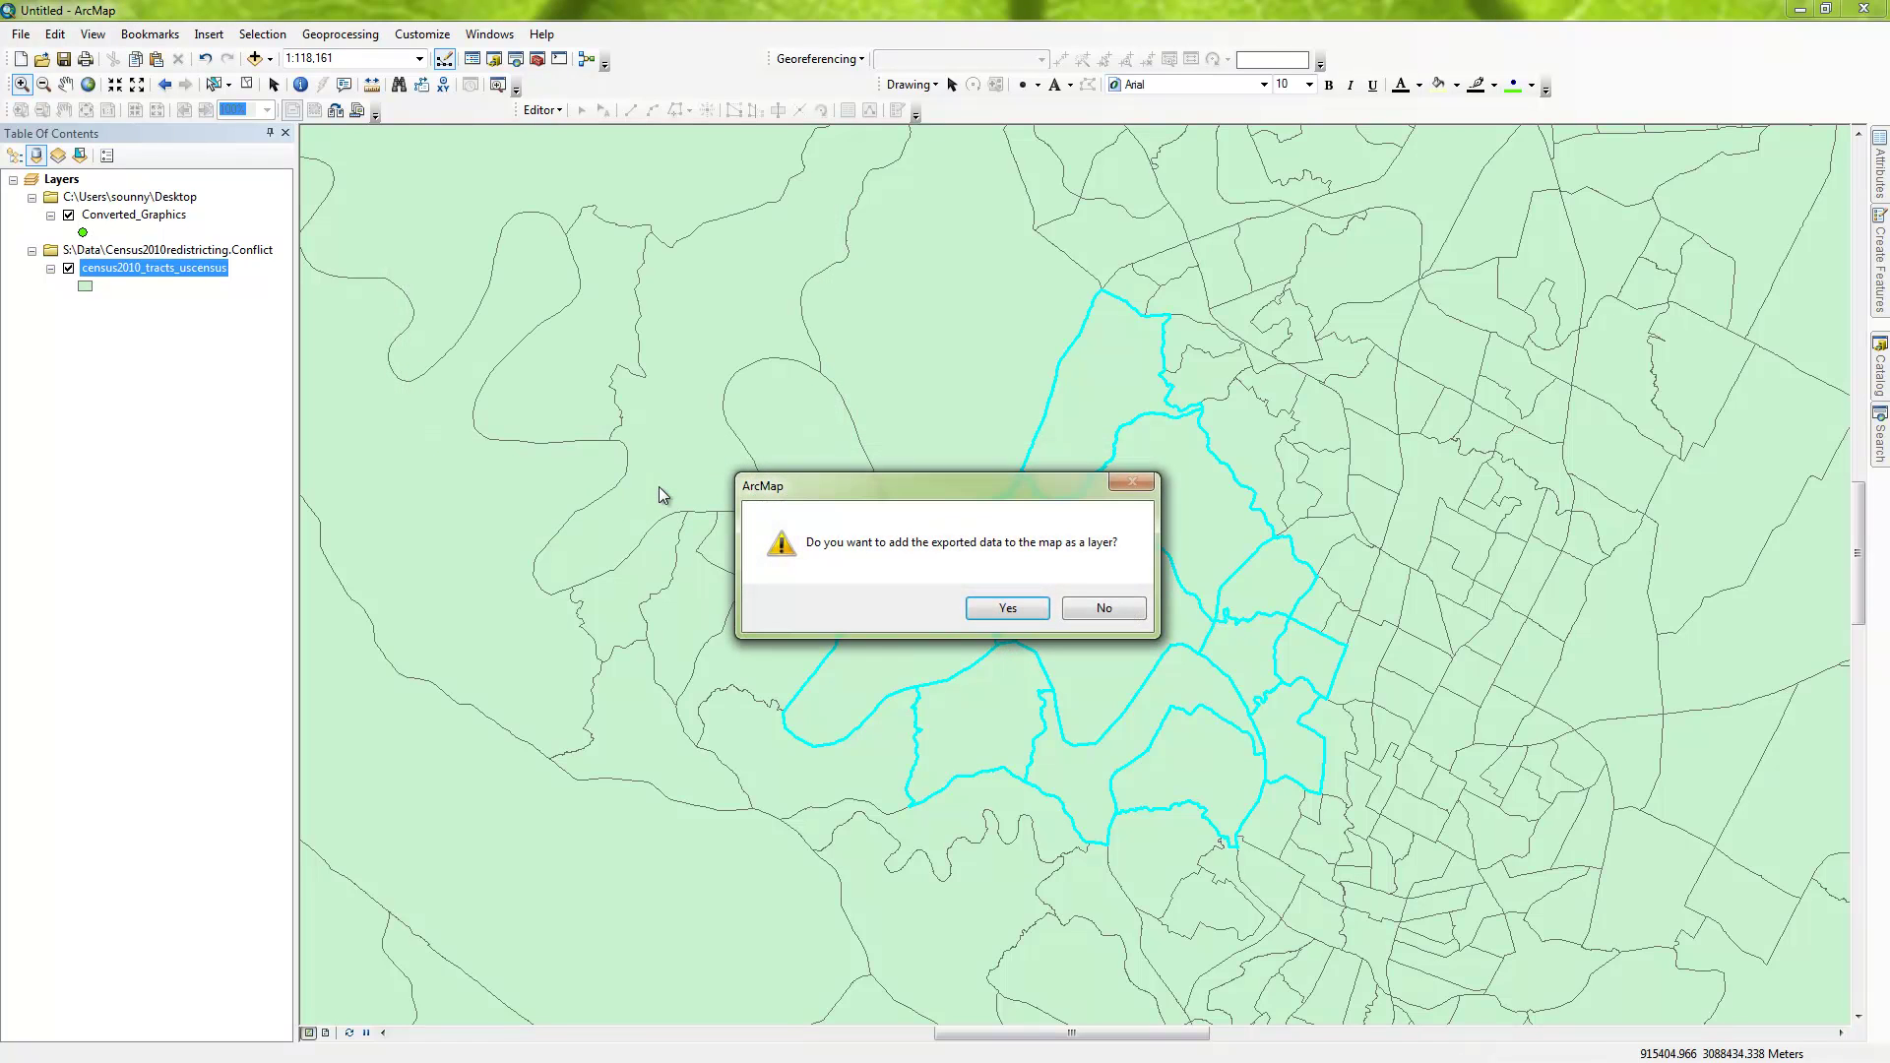
click(1009, 609)
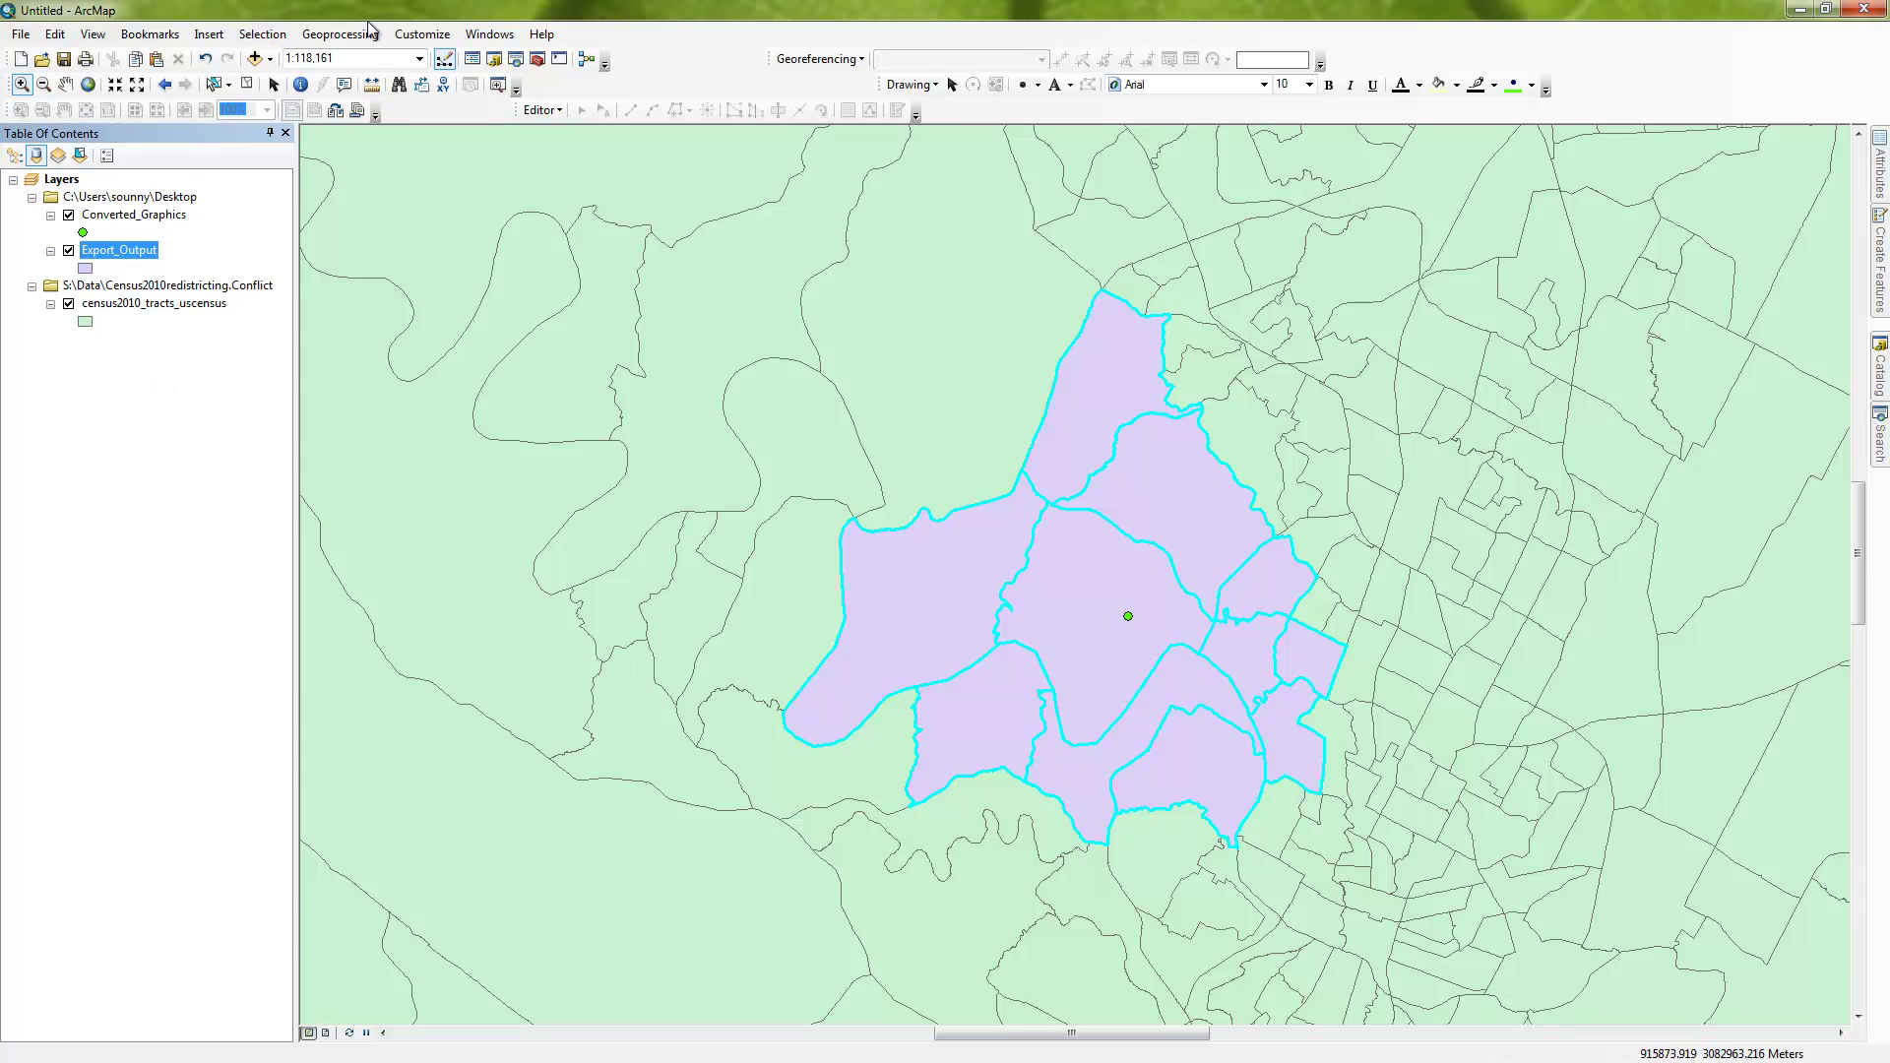
Clear the 11-tract selection and uncheck the census2010_tracts_uscensus layer.
click(255, 32)
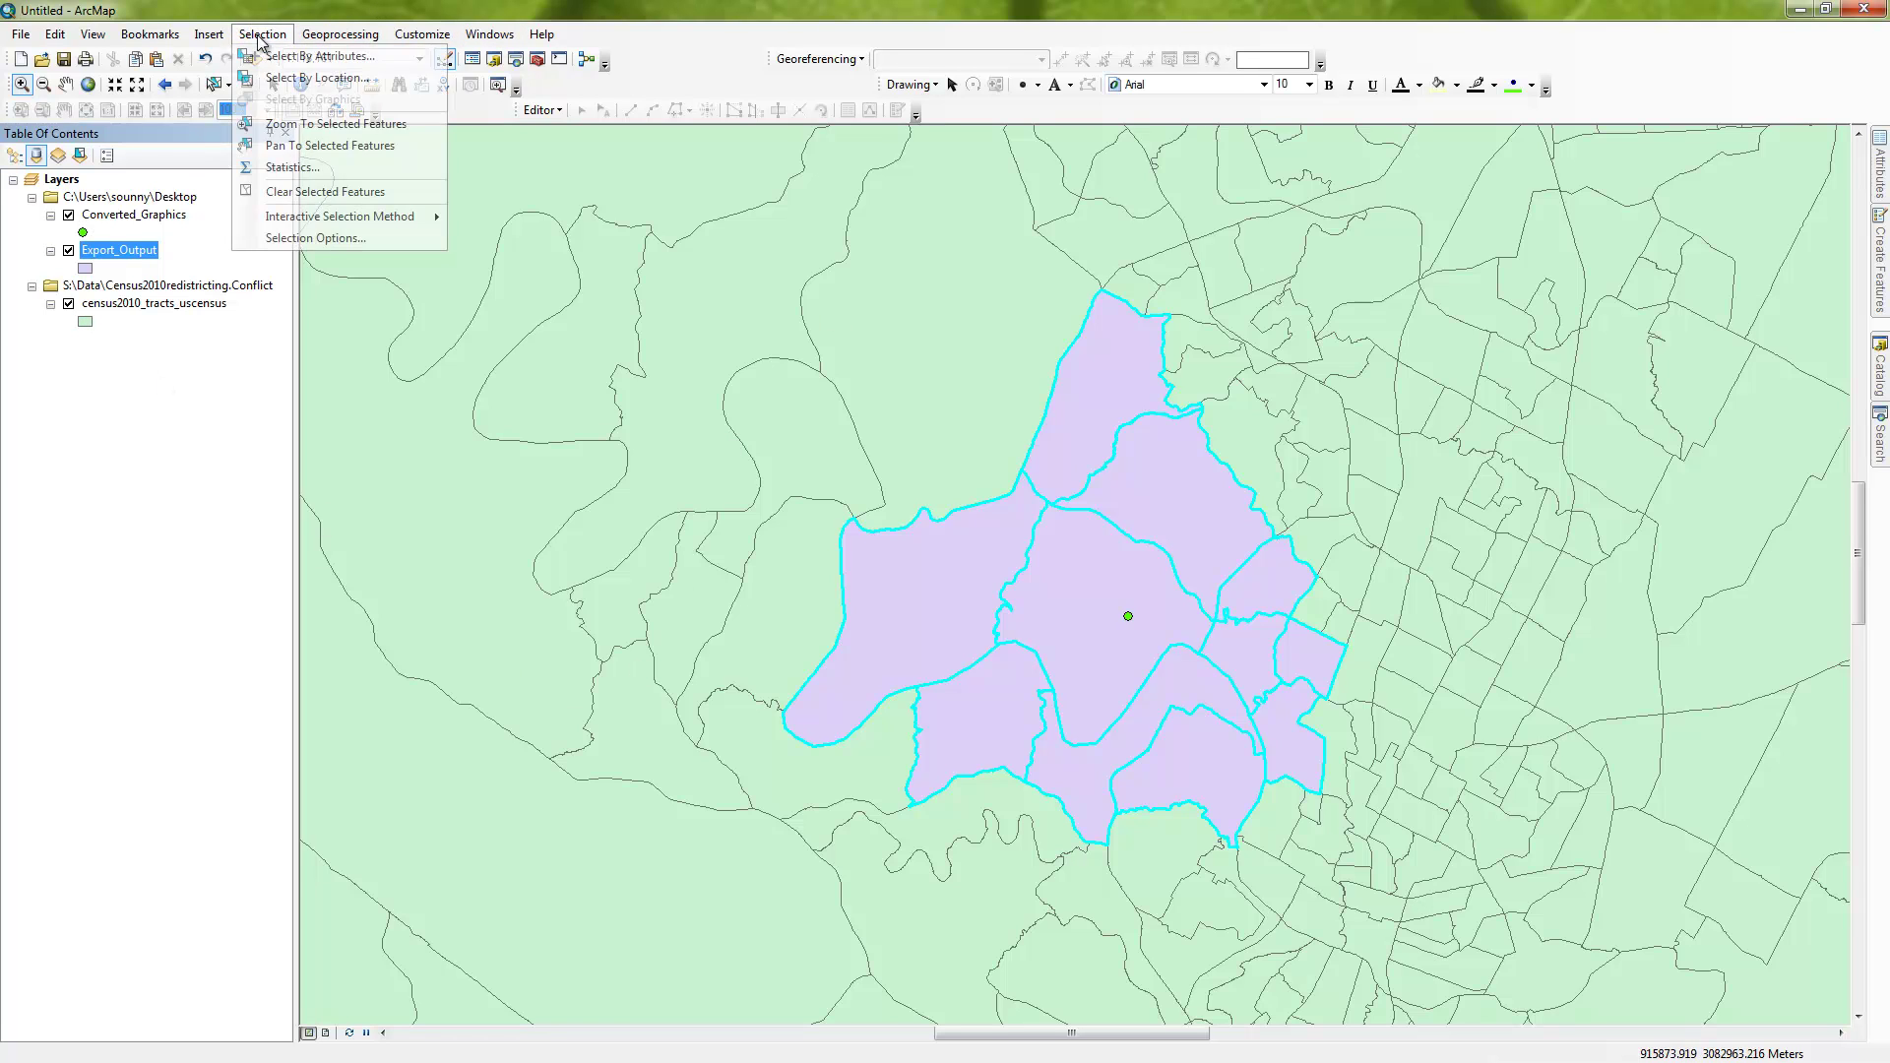
click(371, 193)
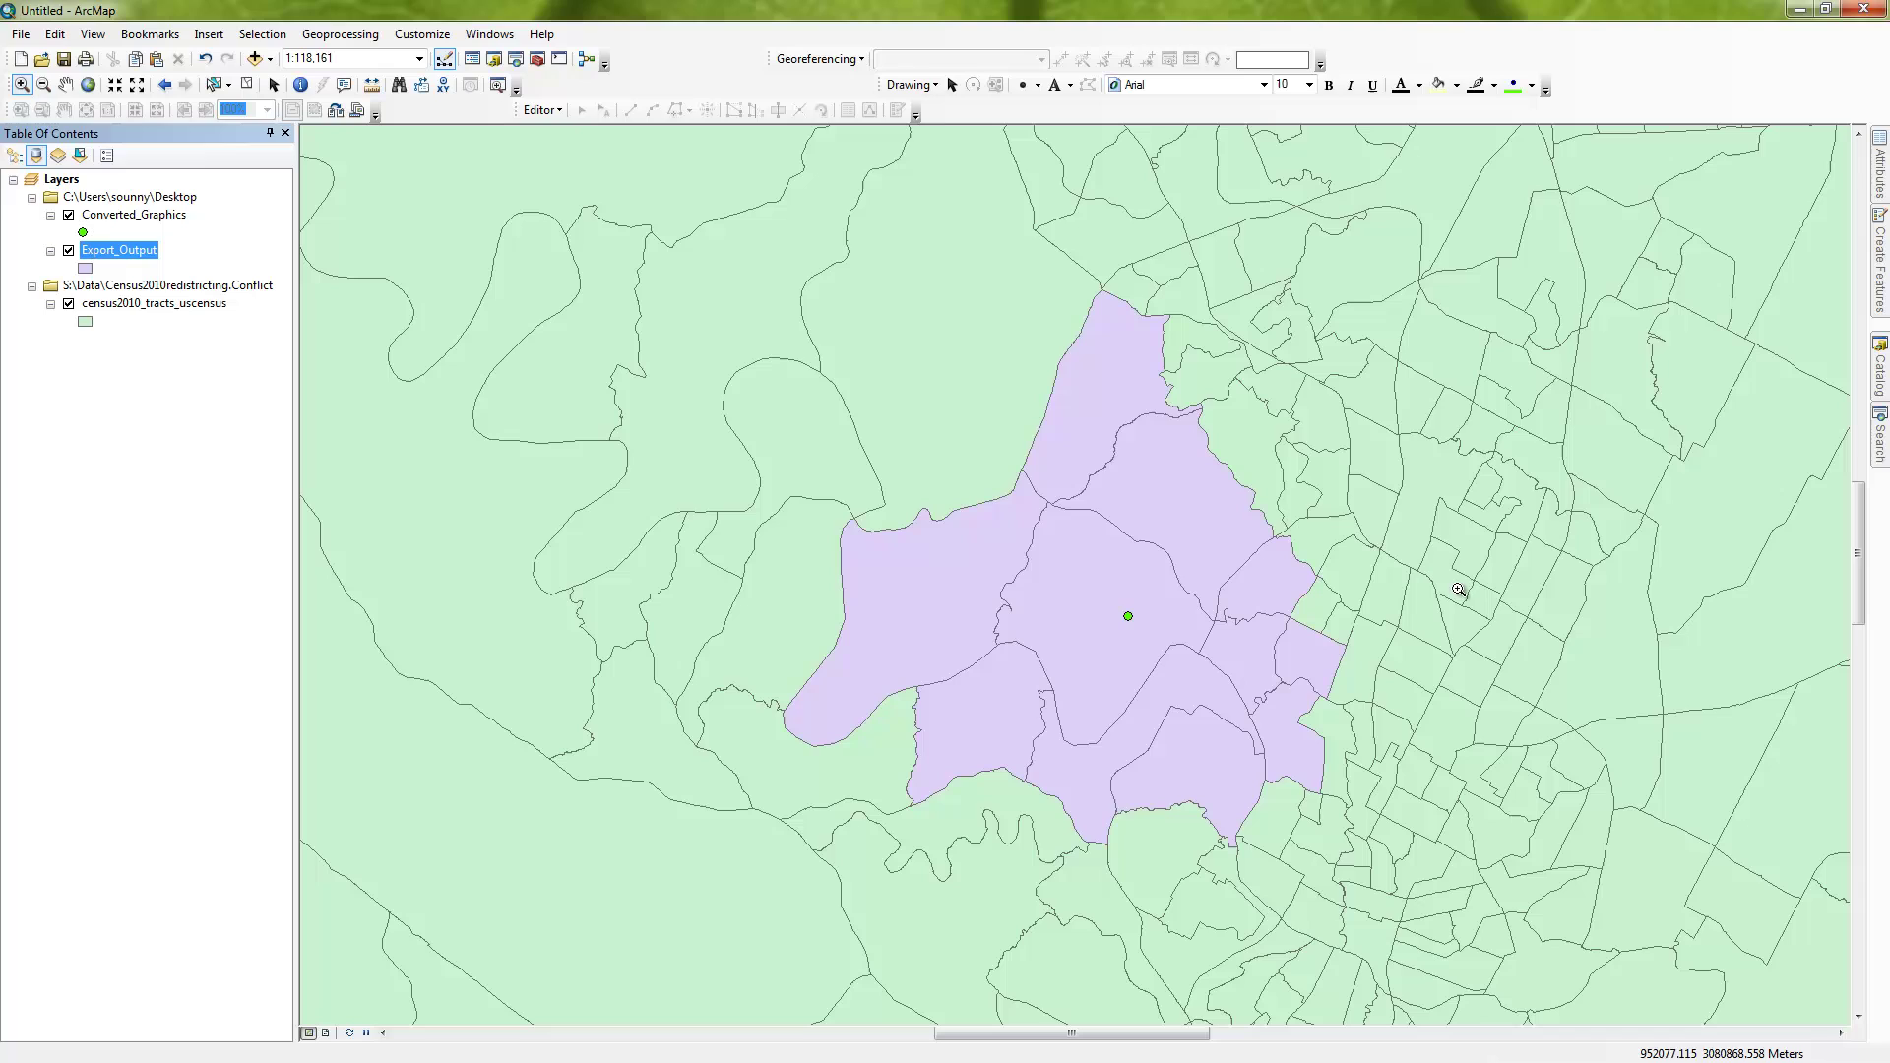
click(68, 303)
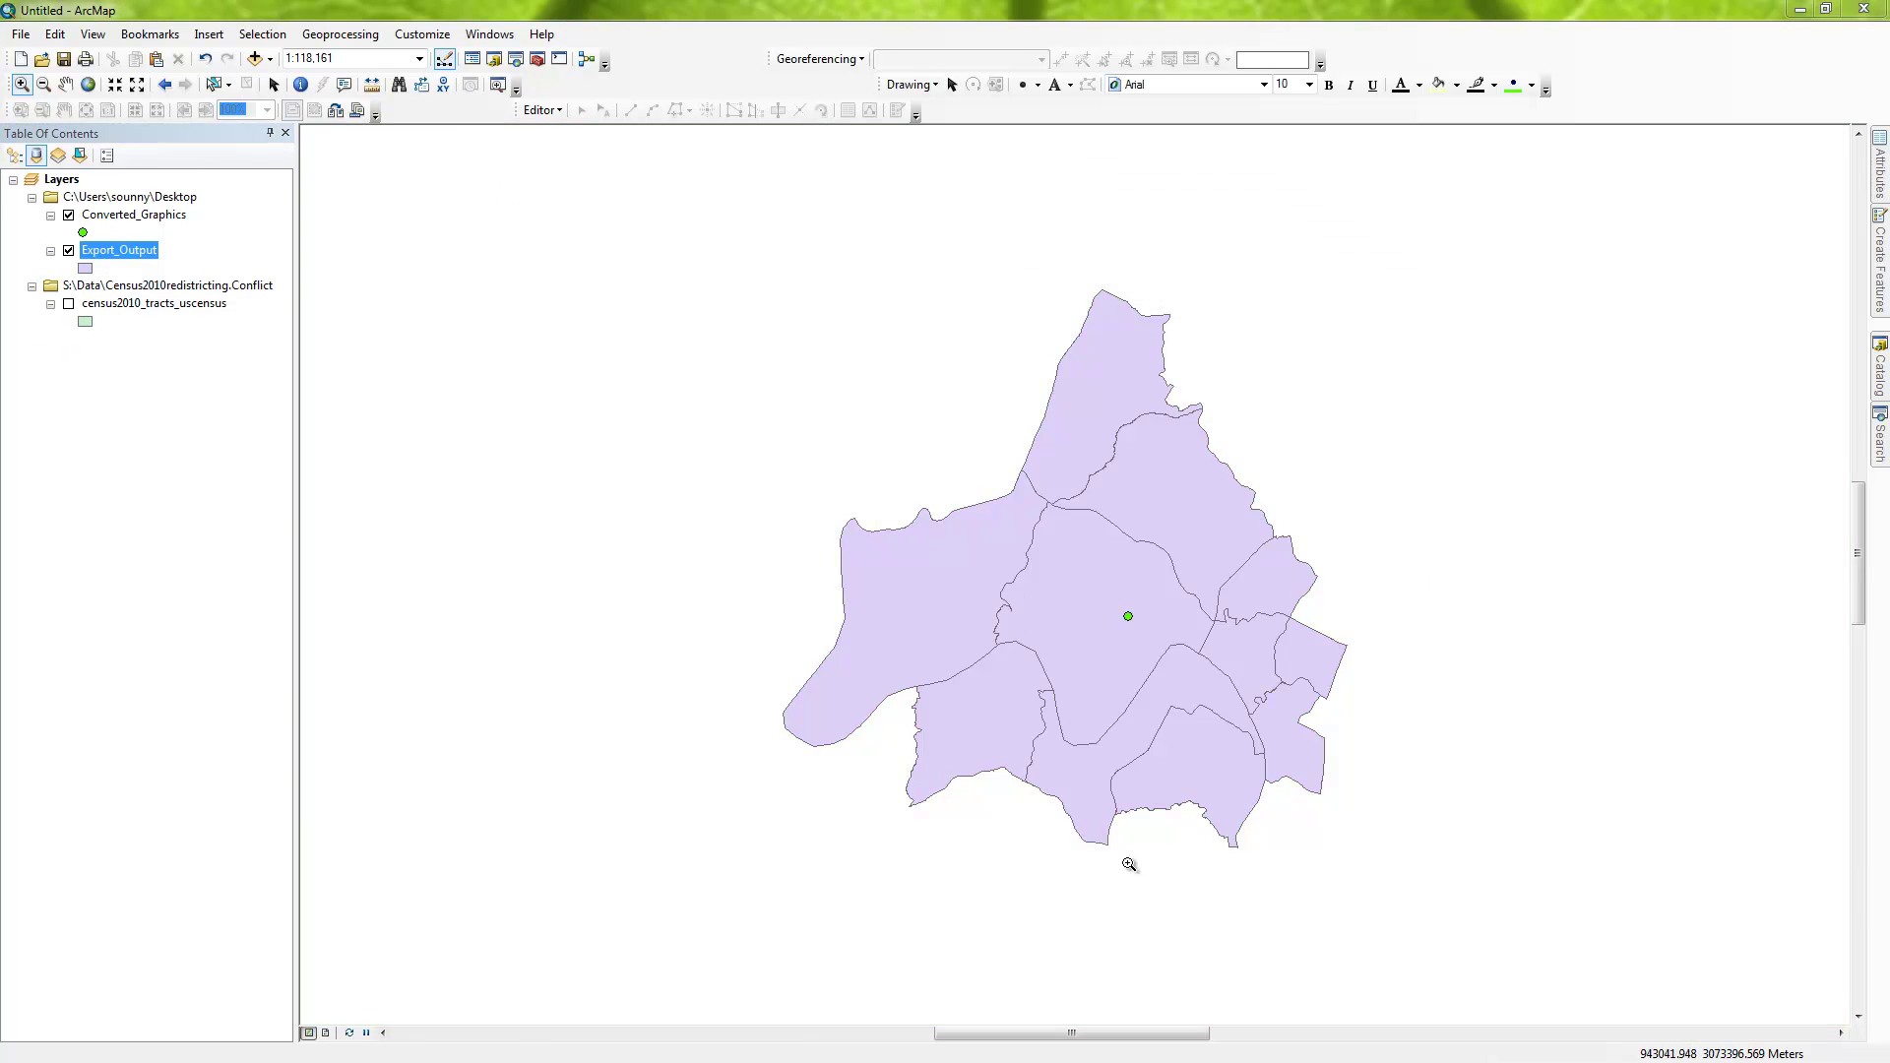